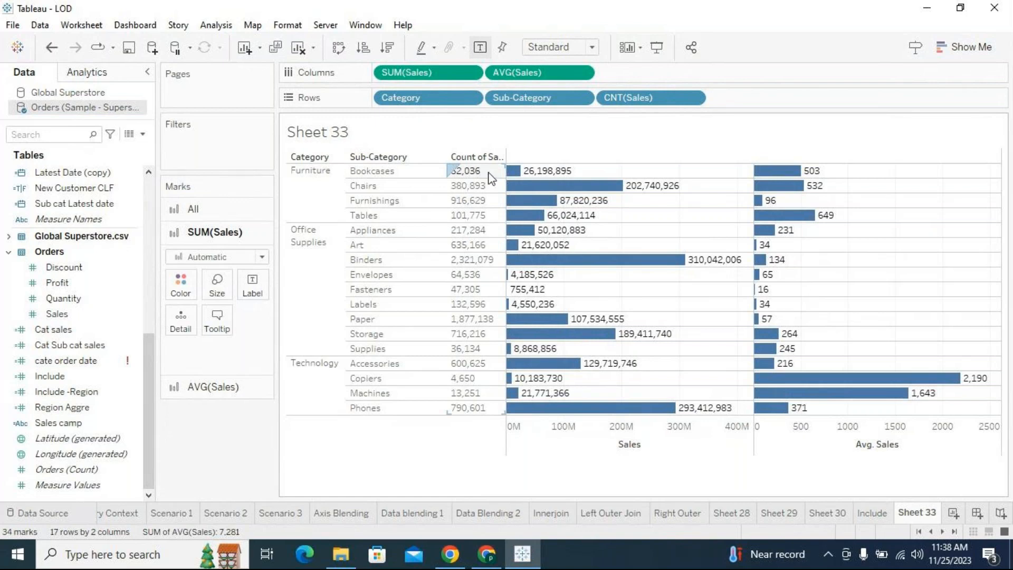
- Examine the Bookcases row's count, sum and average of sales together with the Sales and Avg. Sales axes
left_click(423, 172)
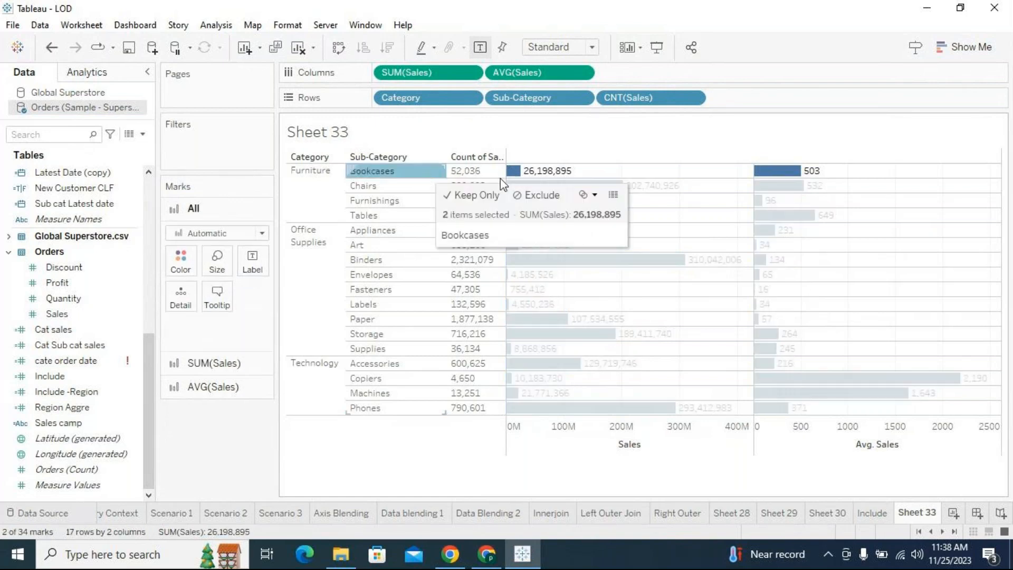
left_click(850, 443)
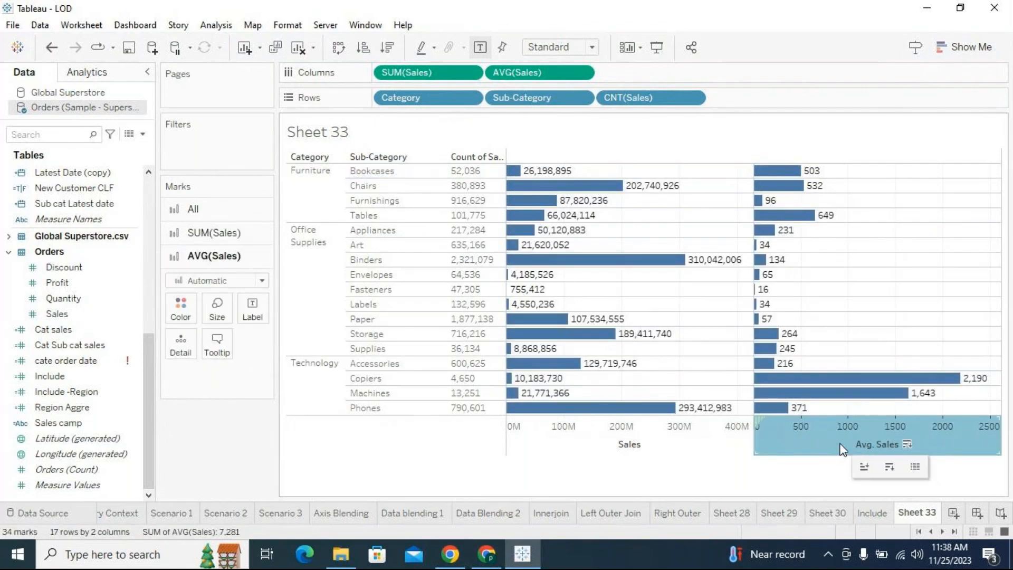
left_click(661, 439)
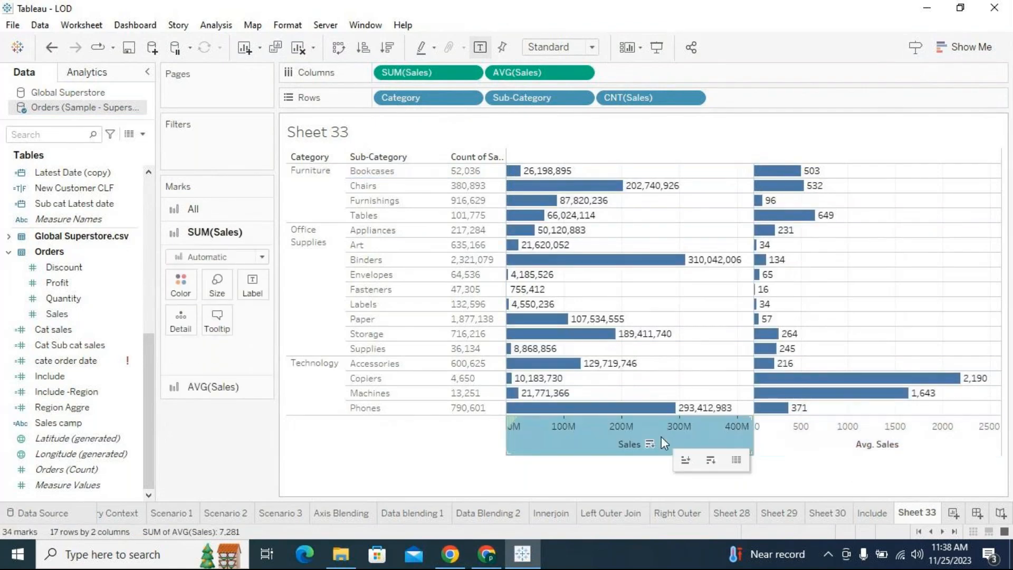
left_click(1001, 272)
mouse_move(525, 176)
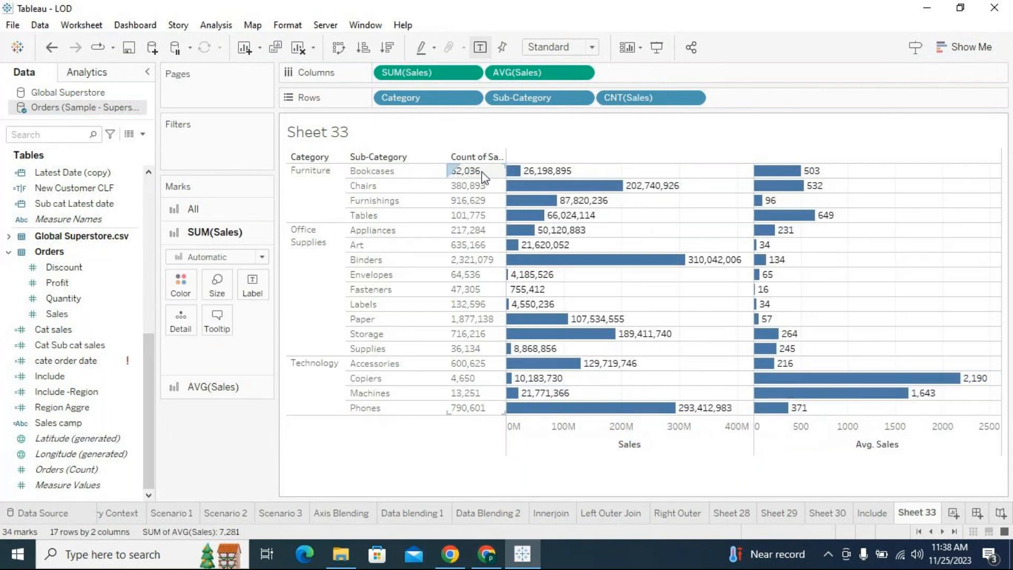
mouse_move(811, 192)
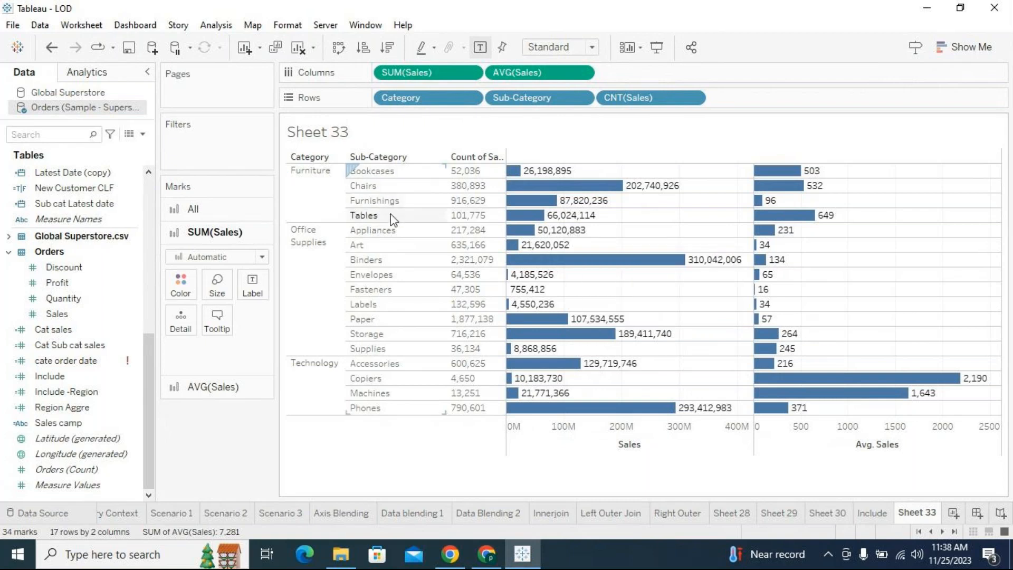
left_click(400, 170)
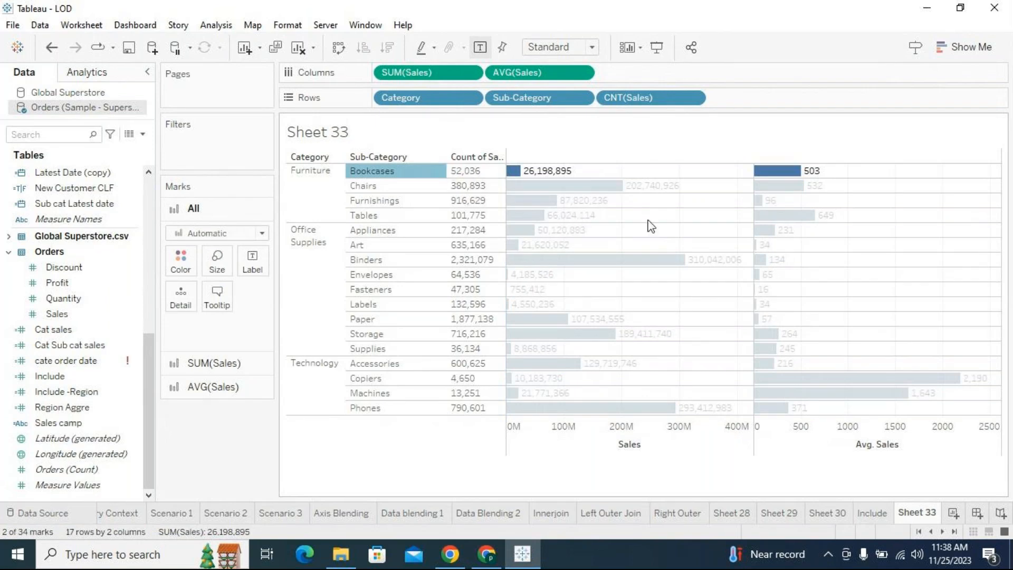
left_click(671, 219)
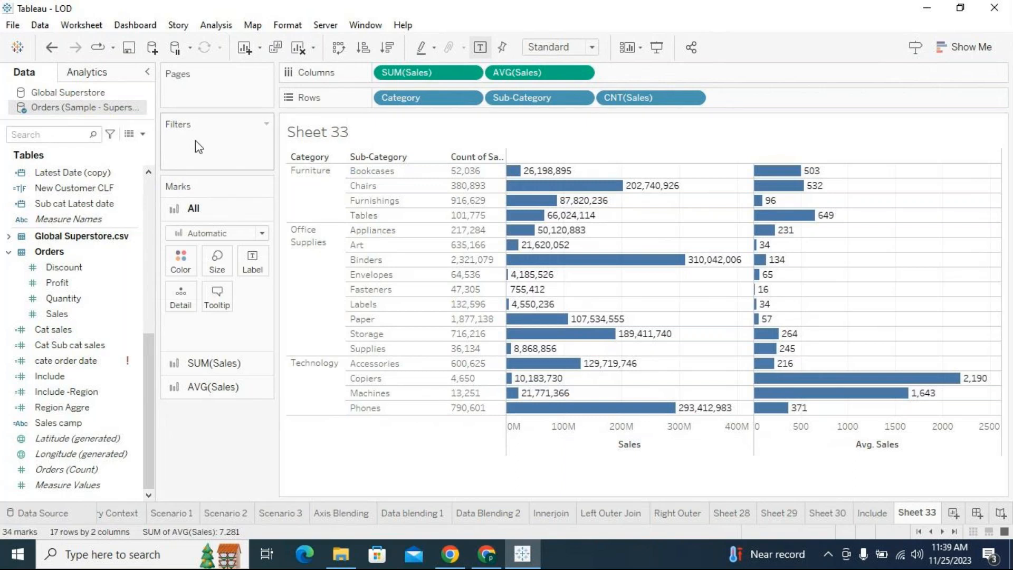
- Create a calculated field named "Include customer" in the Orders (Sample - Superstore) data source and go to its formula area
left_click(142, 134)
left_click(111, 151)
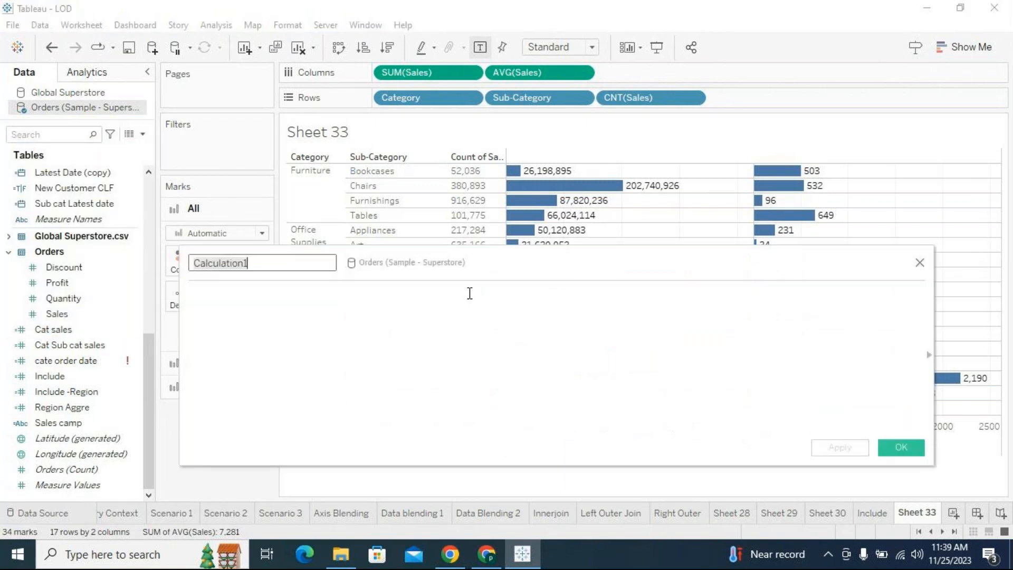
type("Include customer")
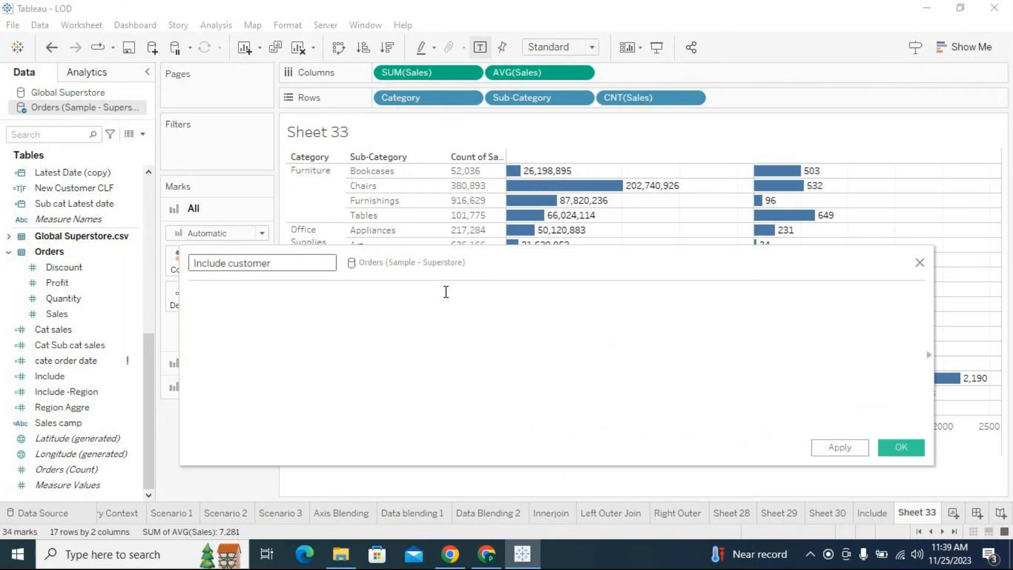
left_click(446, 292)
type("incl")
key("Return")
key("BackSpace")
key("BackSpace")
key("BackSpace")
key("BackSpace")
key("BackSpace")
key("BackSpace")
key("BackSpace")
key("BackSpace")
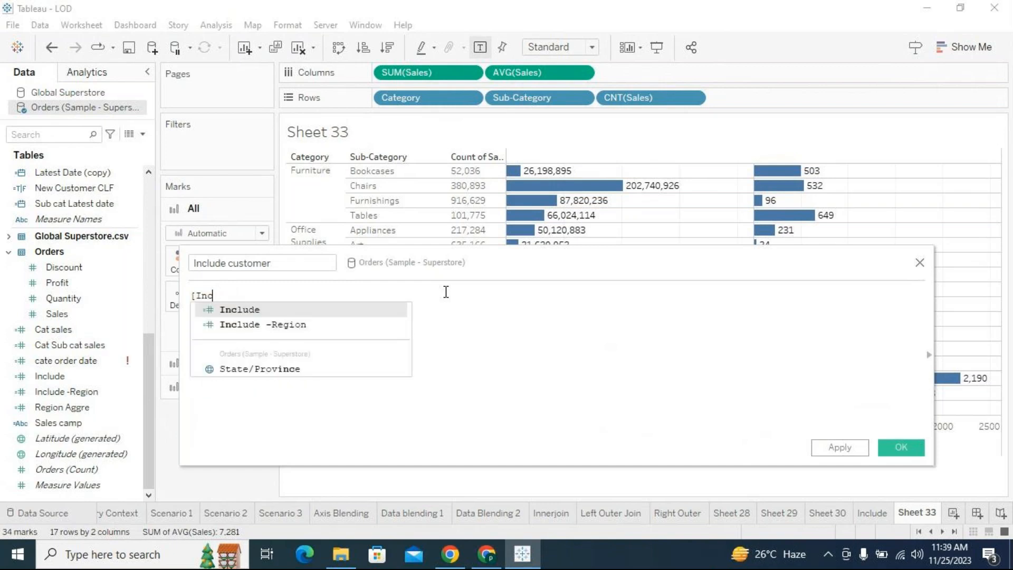
key("BackSpace")
- Begin the calculated field's formula with { INCLUDE [Customer Name], using the INCLUDE function and the Customer Name field
type("includ")
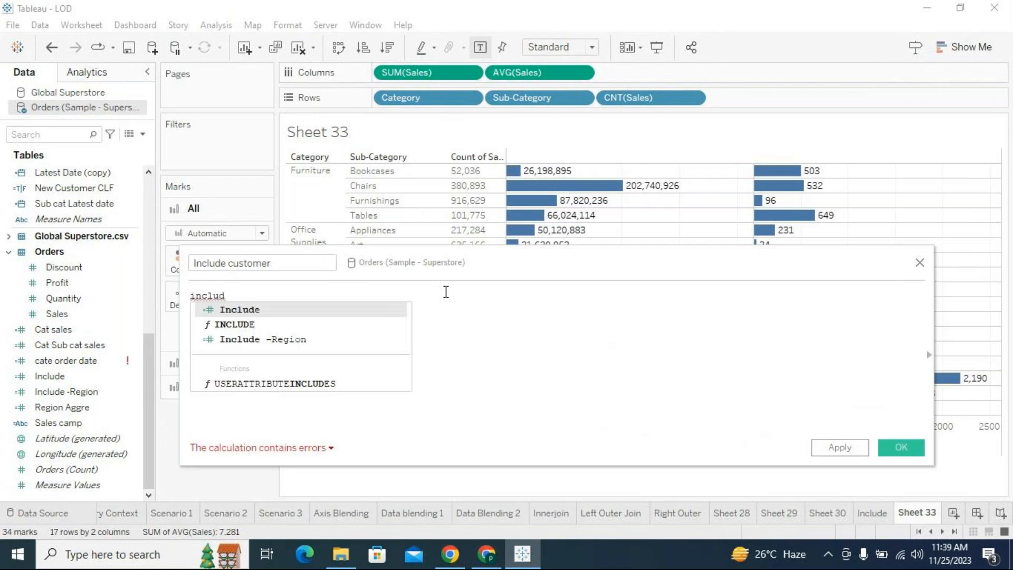
key("Down")
key("Return")
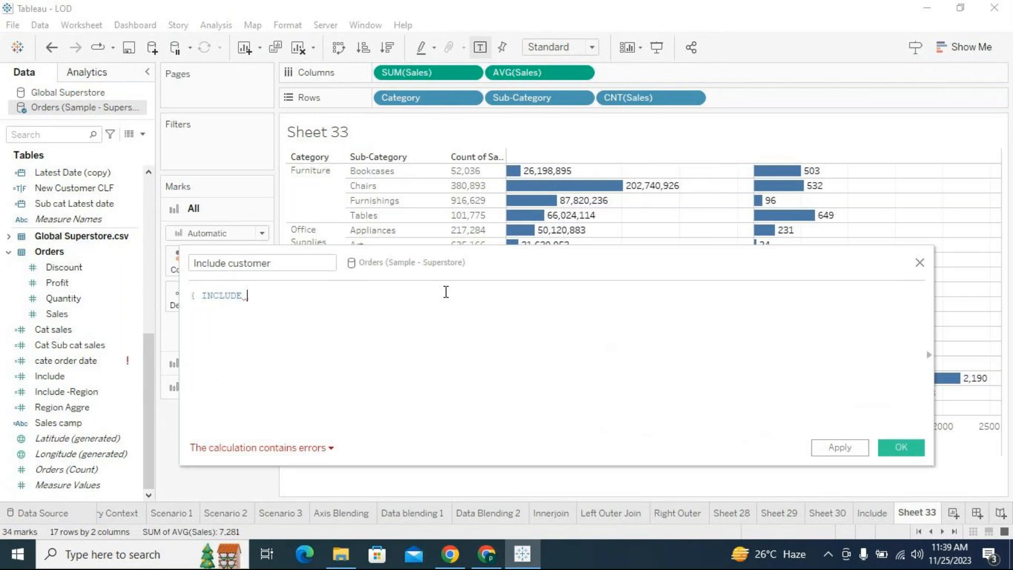
type("cuustom")
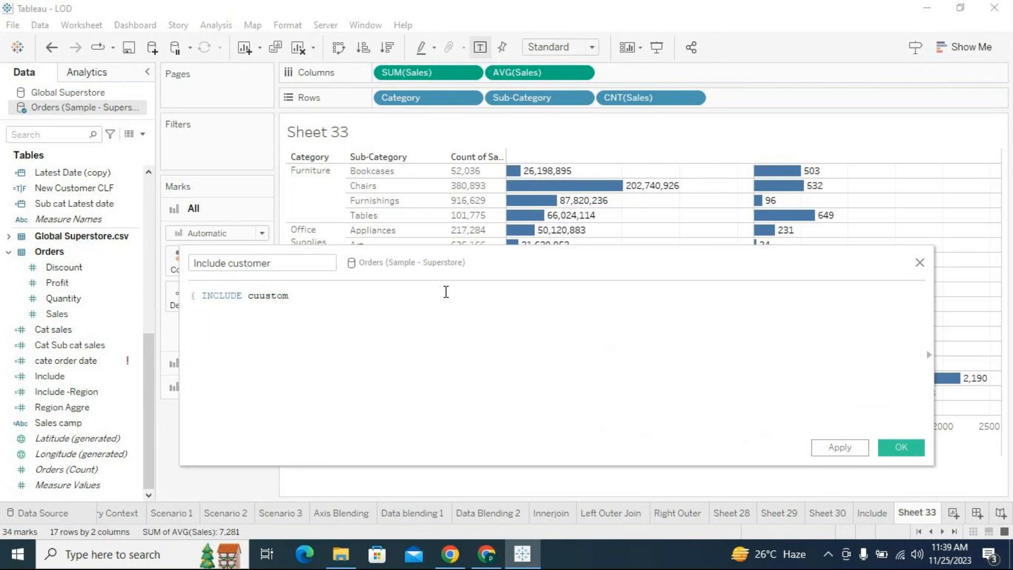
key("BackSpace")
type("stomer")
key("Down")
key("Down")
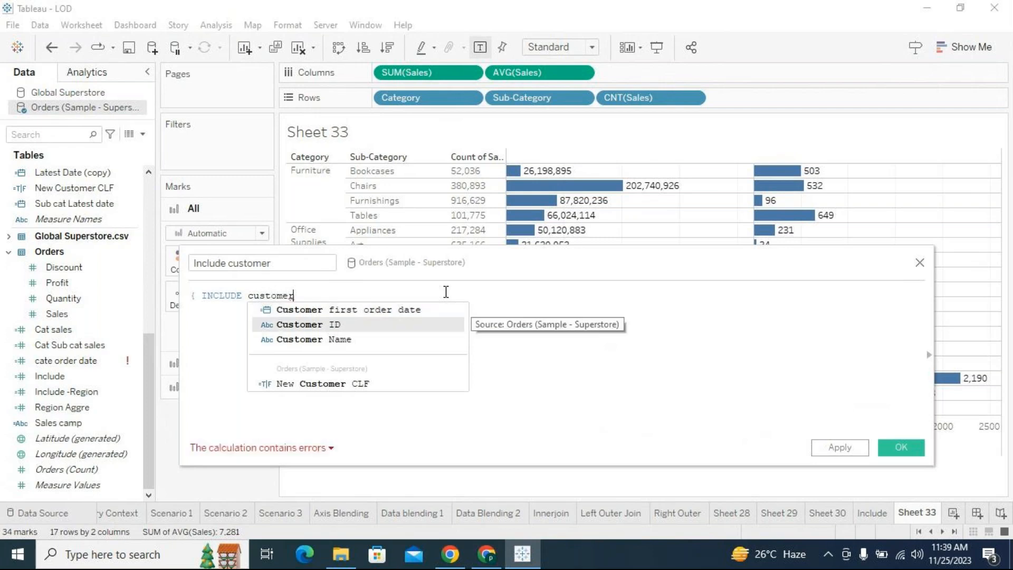
key("Return")
- Complete the formula with :SUM([Sales])} and save the Include customer calculated field
type(":sum")
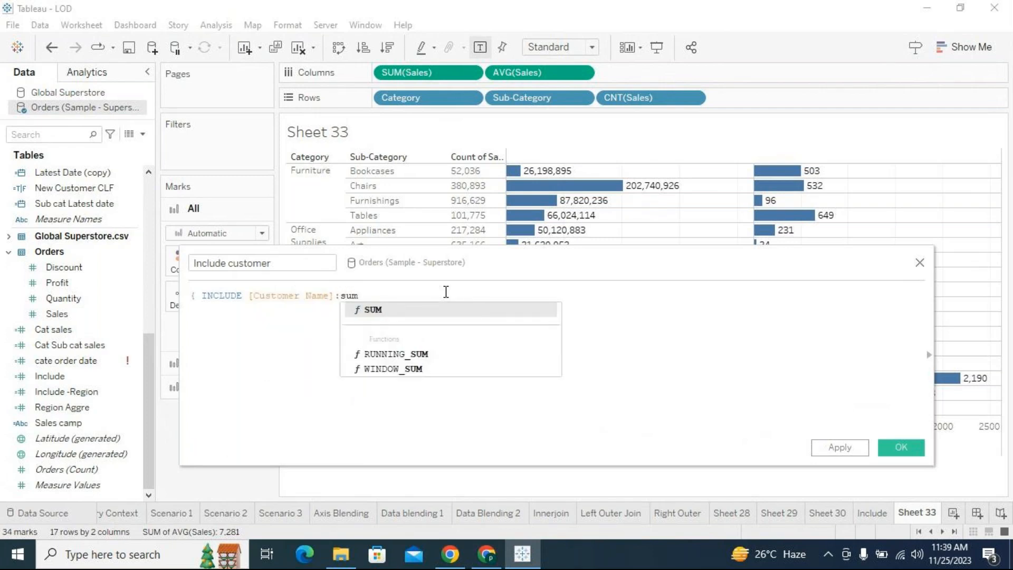
key("Return")
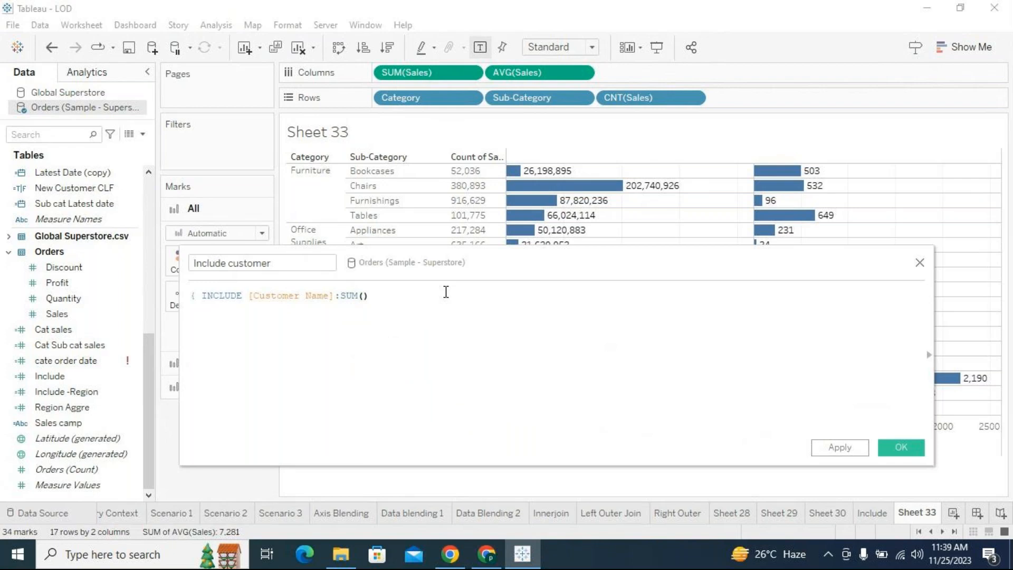
type("sales")
key("Return")
type(")}")
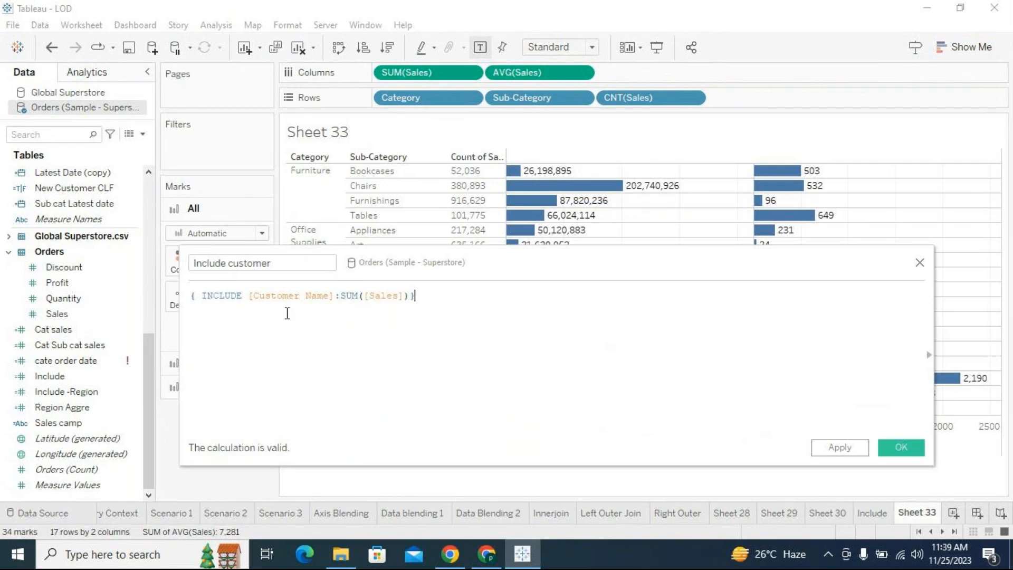
left_click_drag(246, 296, 202, 296)
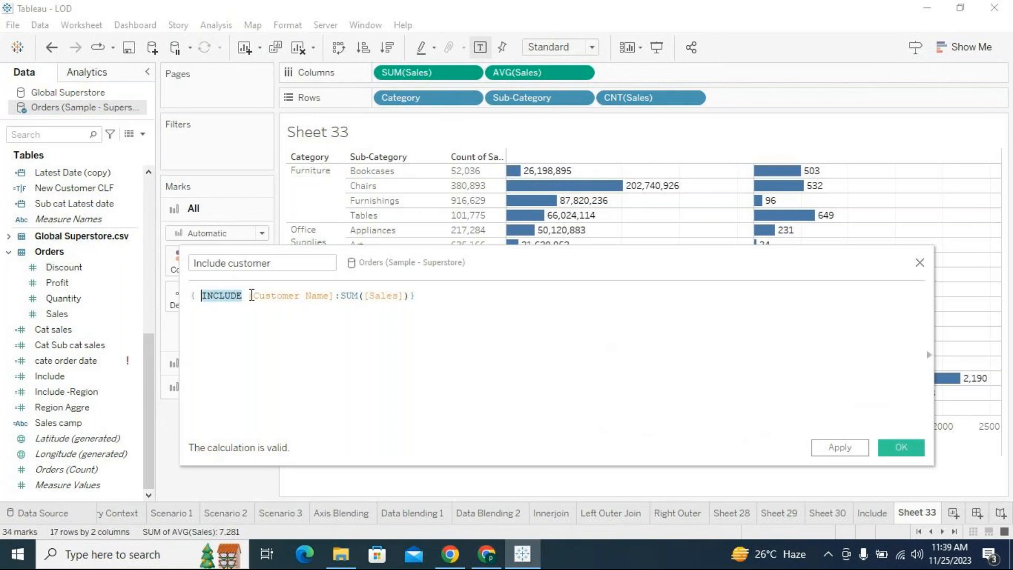
left_click_drag(410, 296, 250, 296)
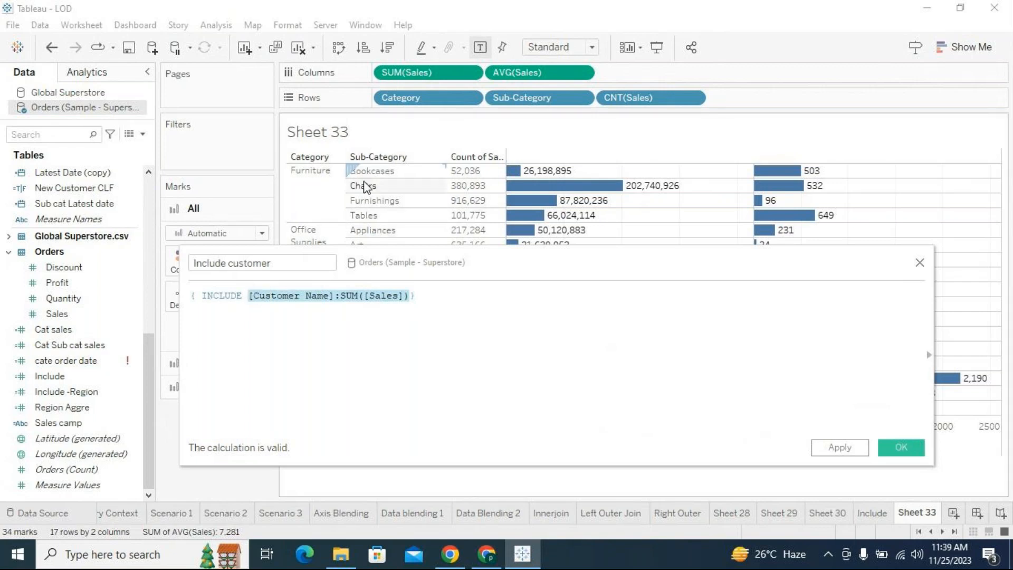
left_click(293, 346)
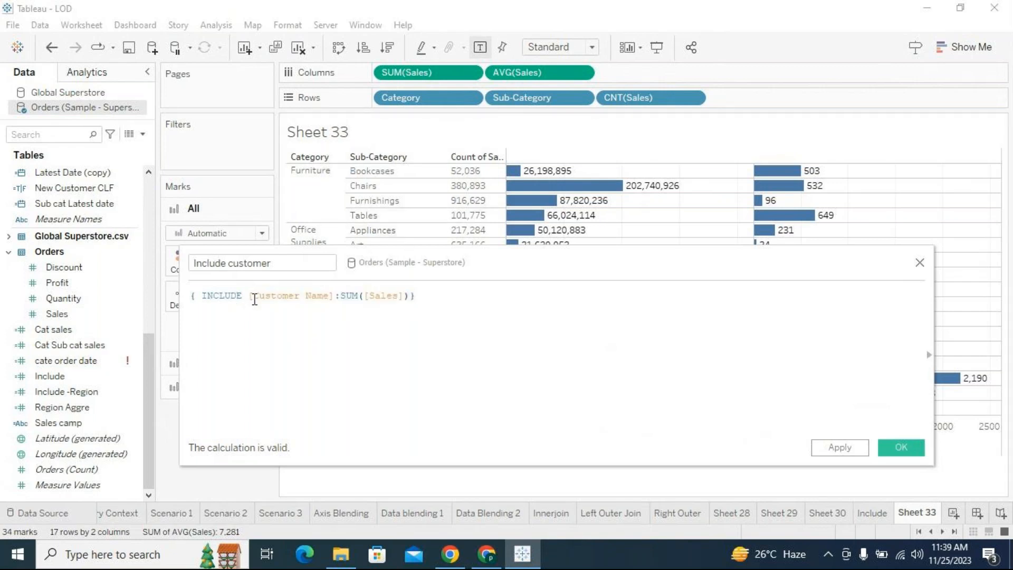
left_click_drag(249, 296, 413, 295)
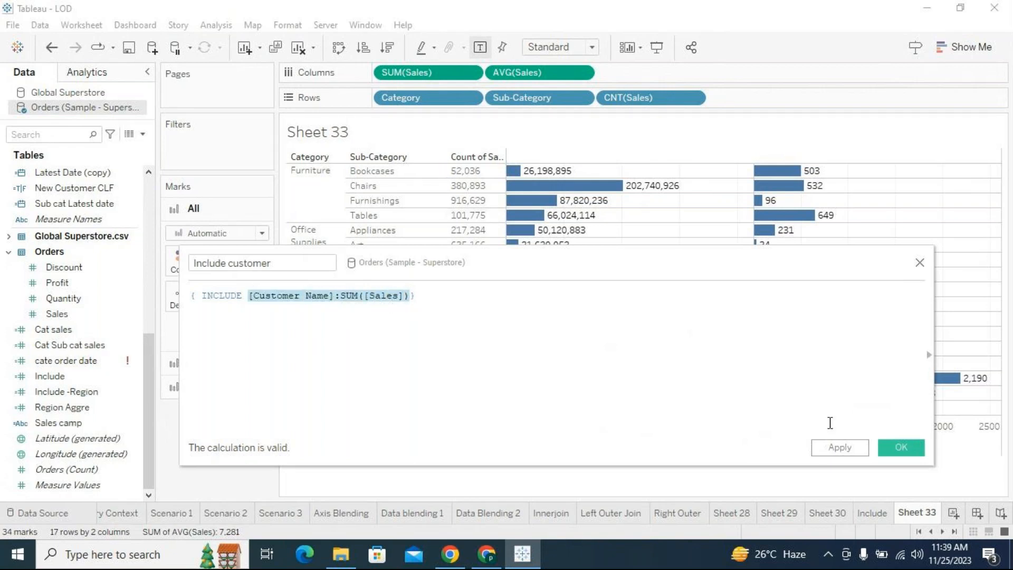
left_click(900, 449)
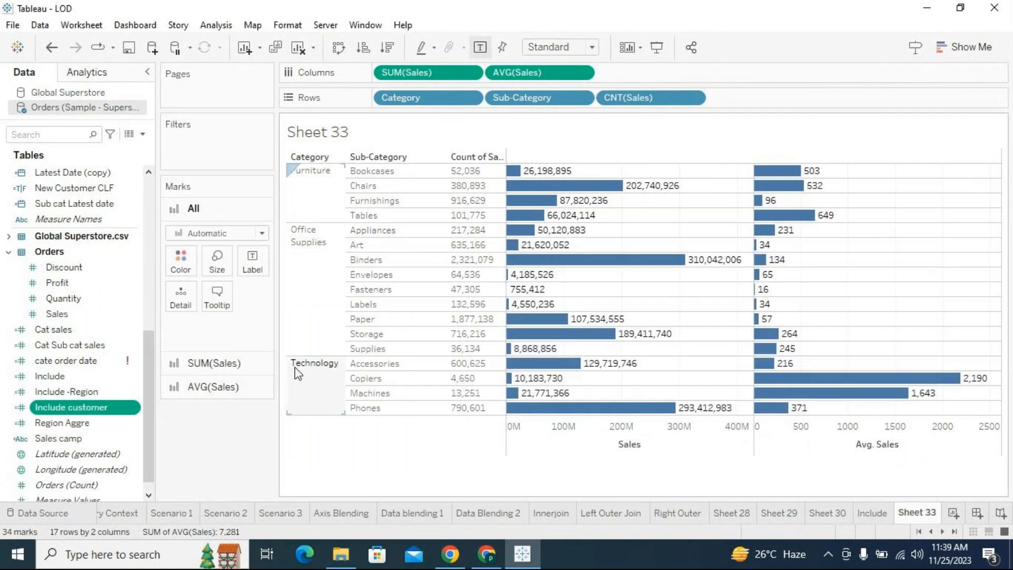
- Add the Include customer field to the columns after AVG(Sales) and compare its axis with the Sales axis
left_click_drag(79, 406, 753, 72)
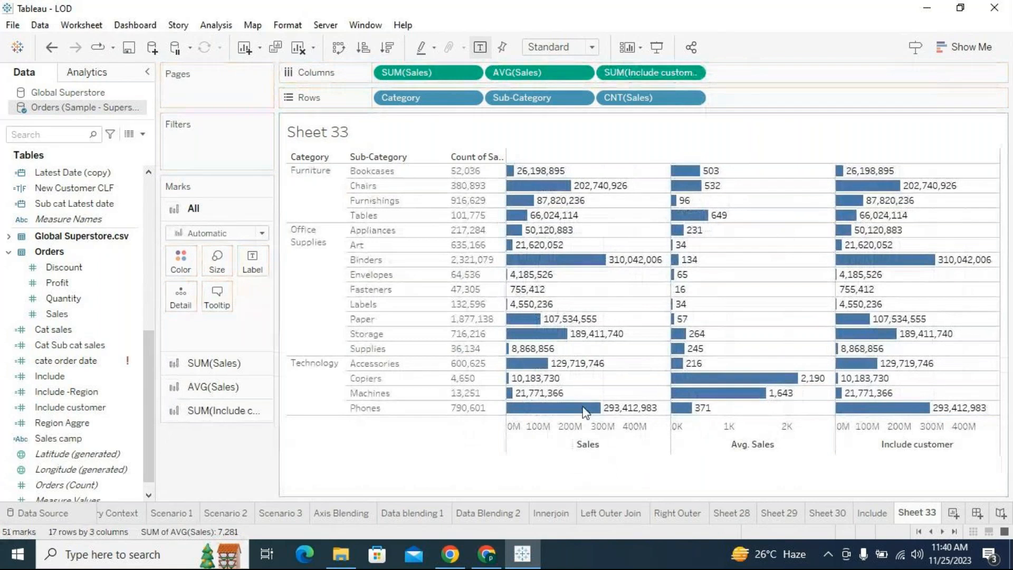
left_click(560, 446)
left_click(881, 445)
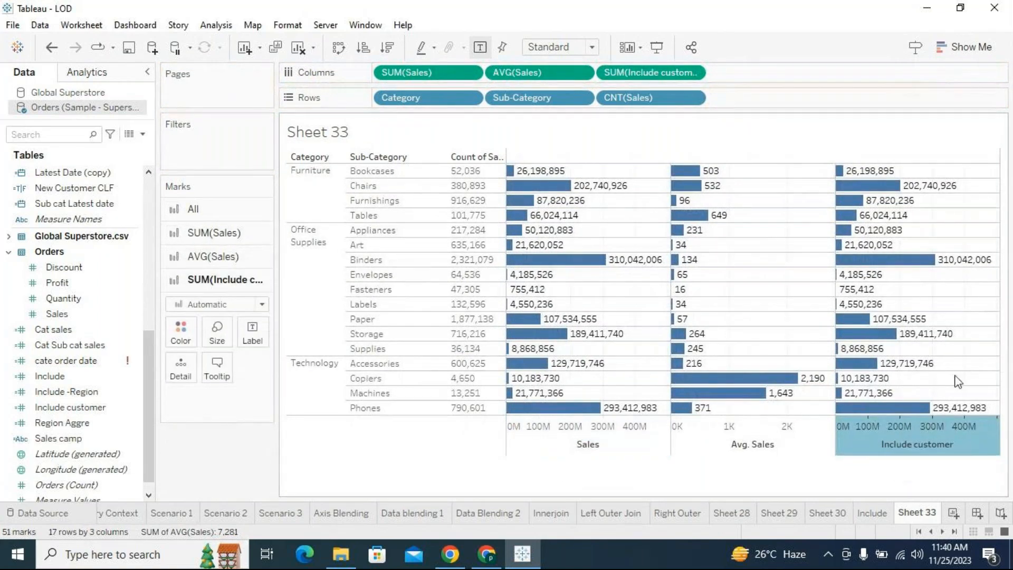
left_click(966, 316)
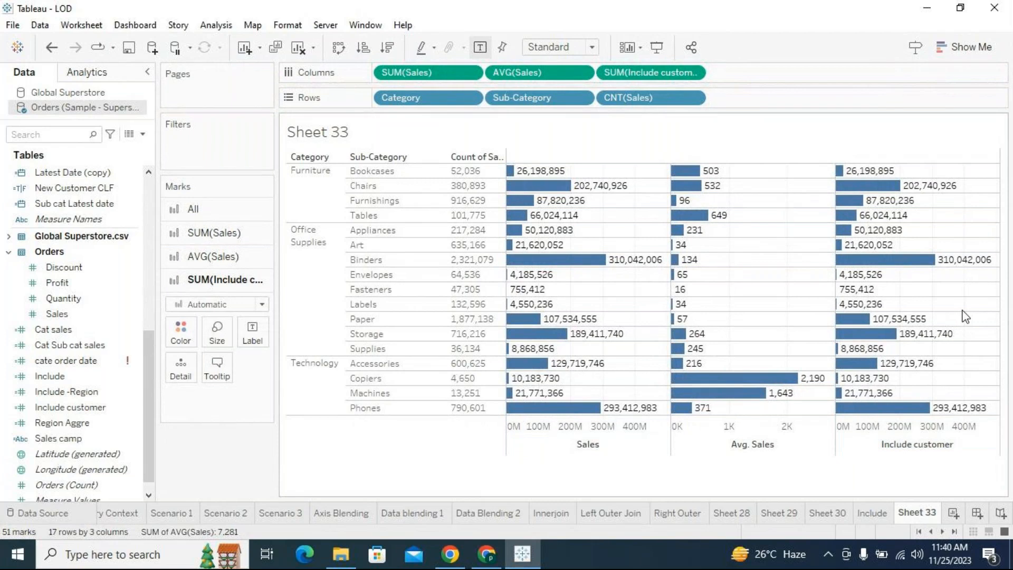
- Change the aggregation of the Include customer measure in the columns to Average
left_click(694, 73)
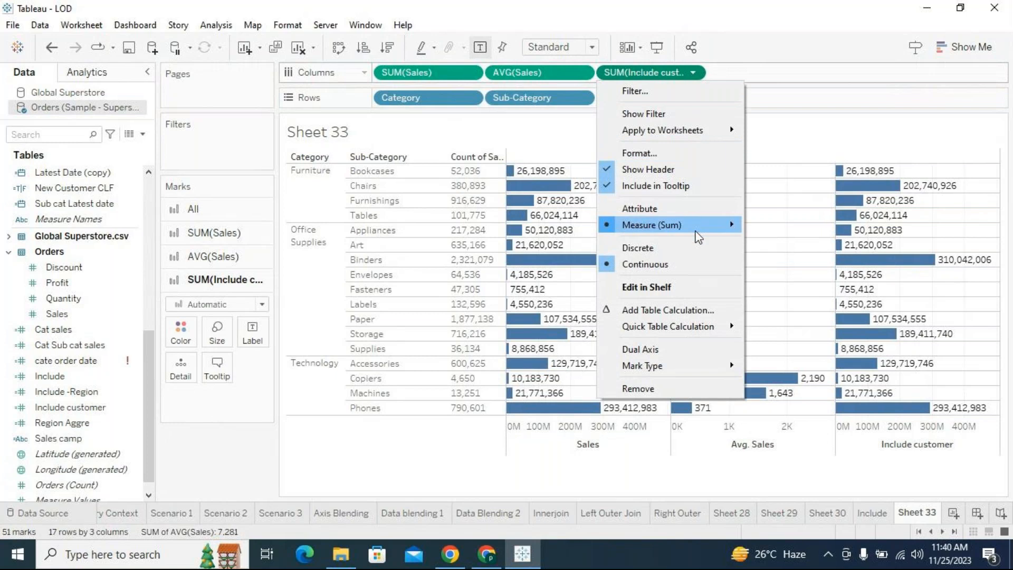
mouse_move(698, 236)
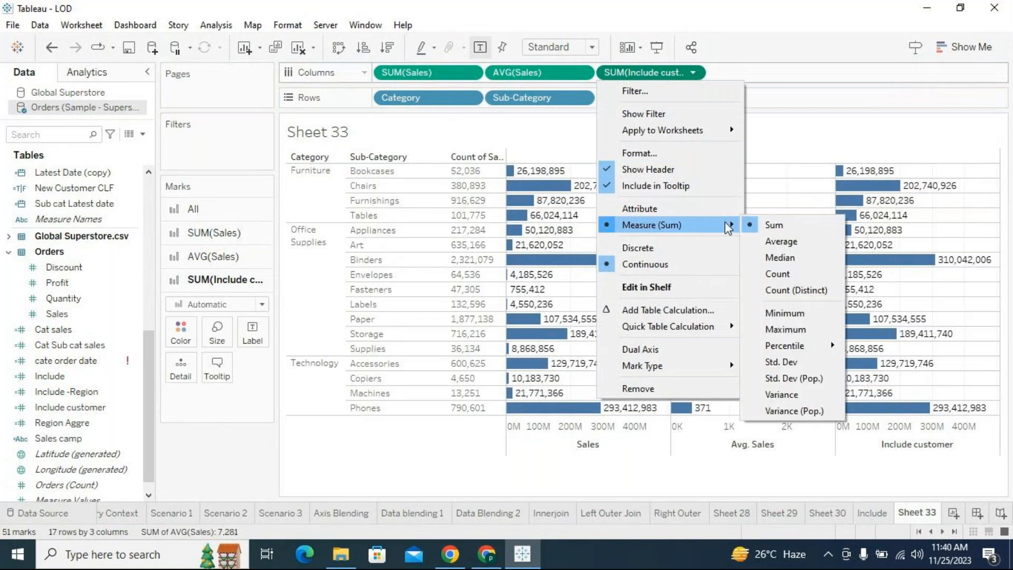
left_click(760, 241)
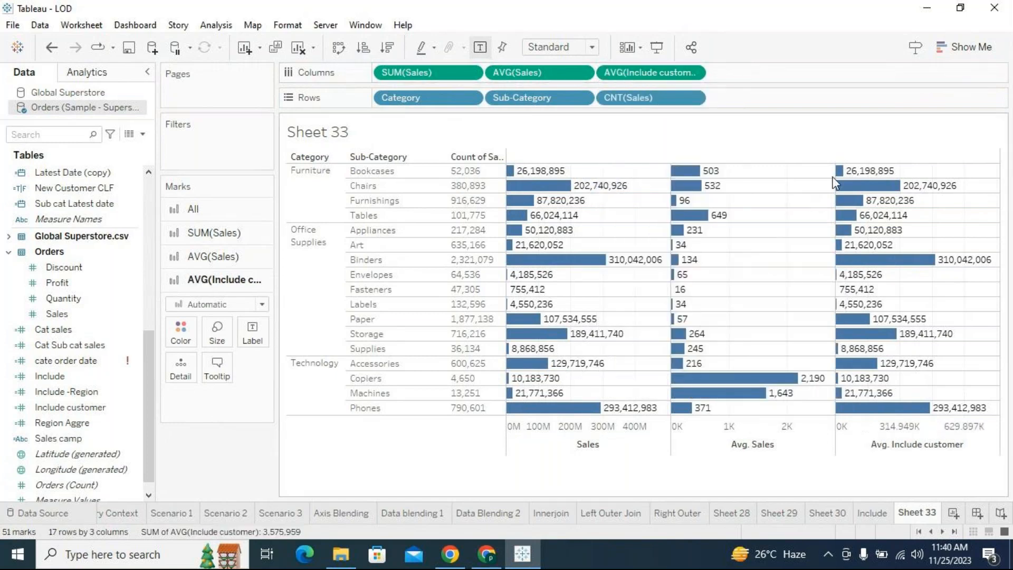
- Compare the Bookcases row's Sales, Avg. Sales and Avg. Include customer values, then examine the Avg. Sales column
mouse_move(840, 180)
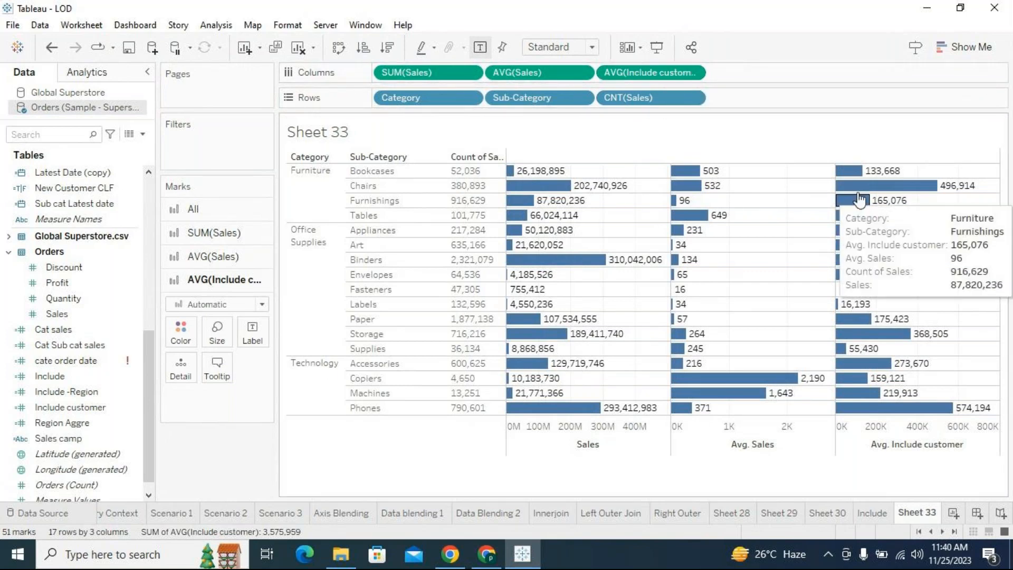
left_click(414, 173)
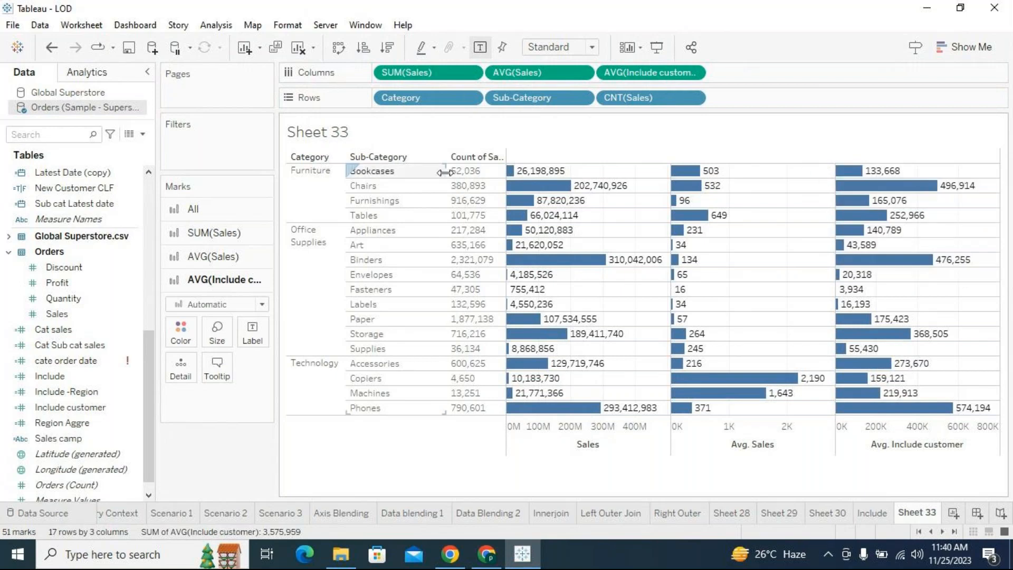
mouse_move(866, 177)
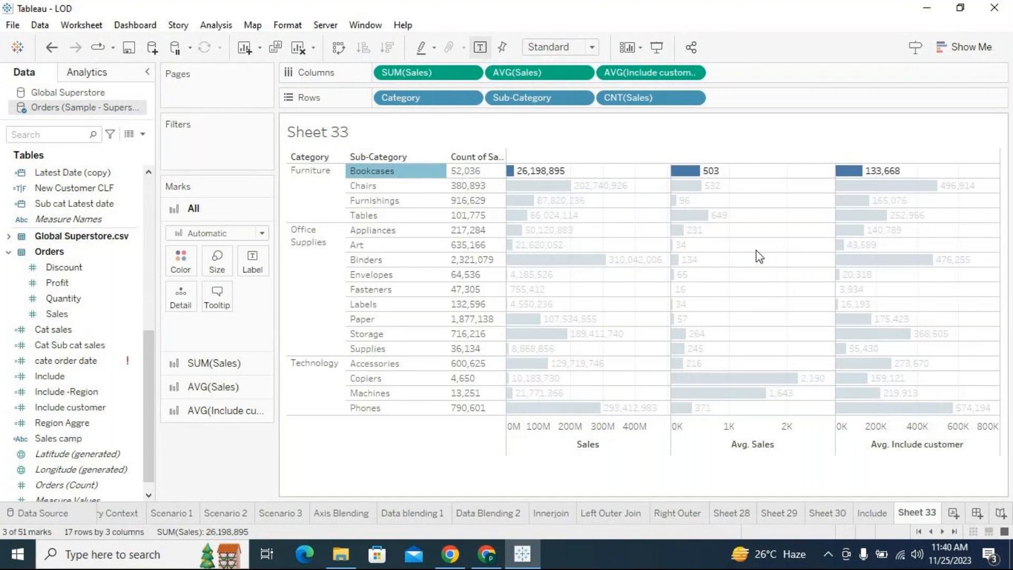
left_click(768, 260)
mouse_move(851, 233)
mouse_move(858, 172)
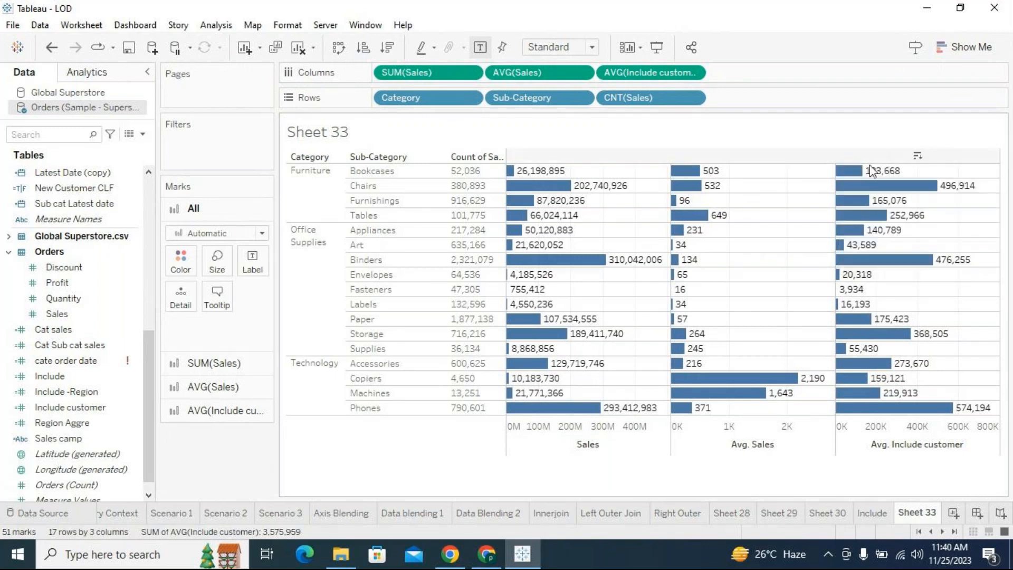
left_click(400, 175)
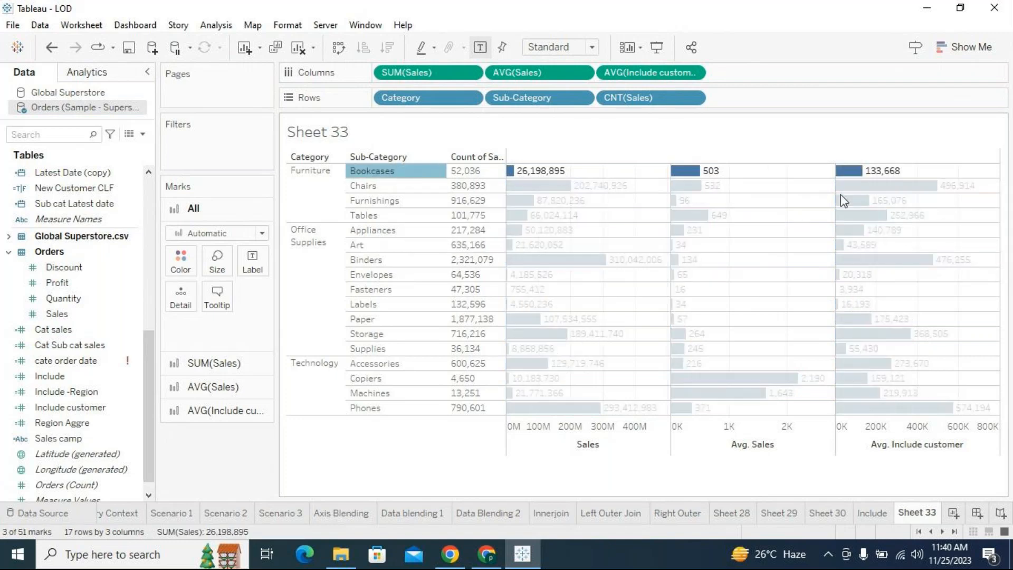
mouse_move(871, 188)
left_click(797, 281)
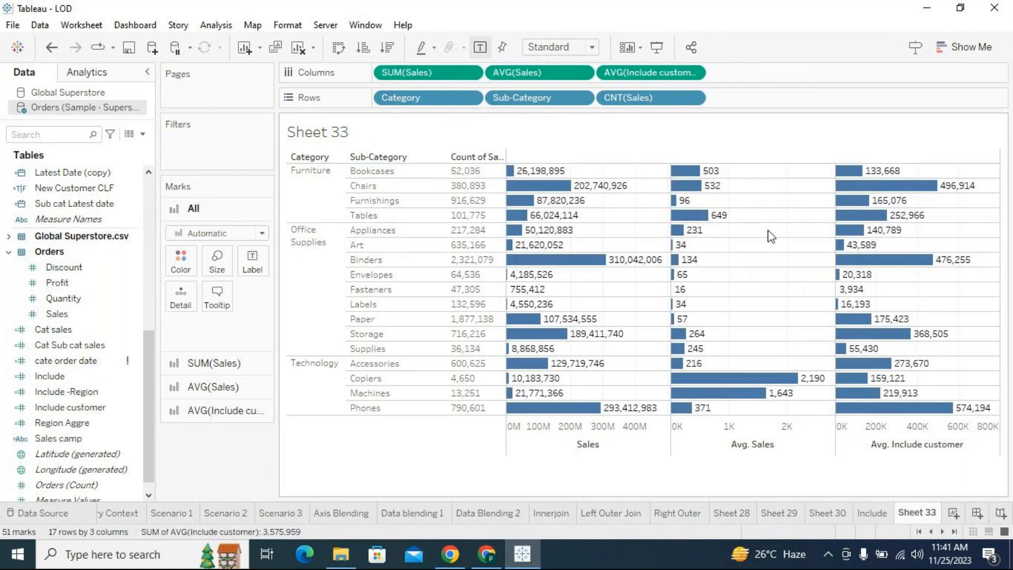
left_click(727, 448)
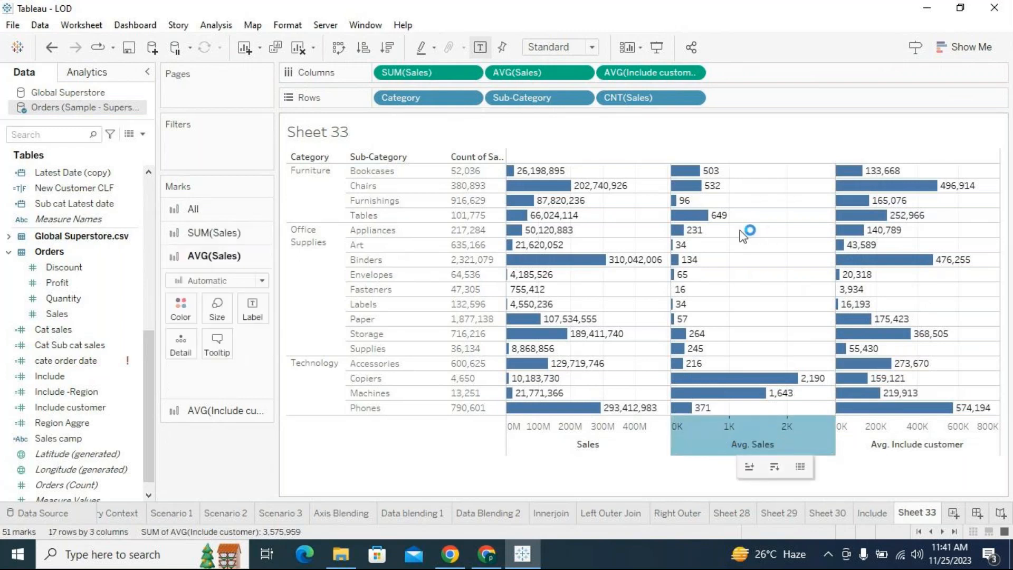
mouse_move(696, 174)
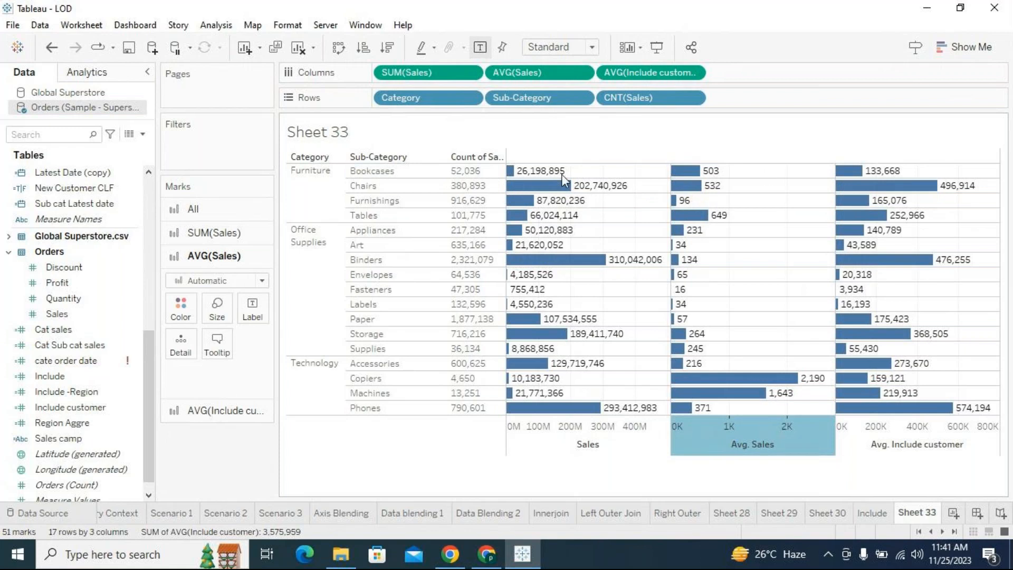
- Create a new calculated field in the Orders data source and name it Manual LOD calf
mouse_move(517, 179)
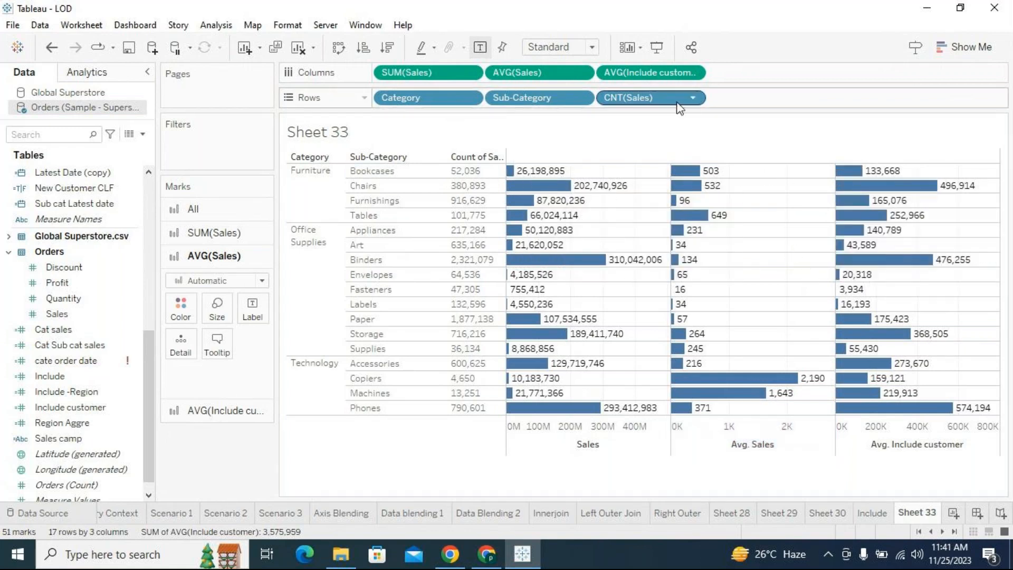
left_click(142, 134)
left_click(137, 146)
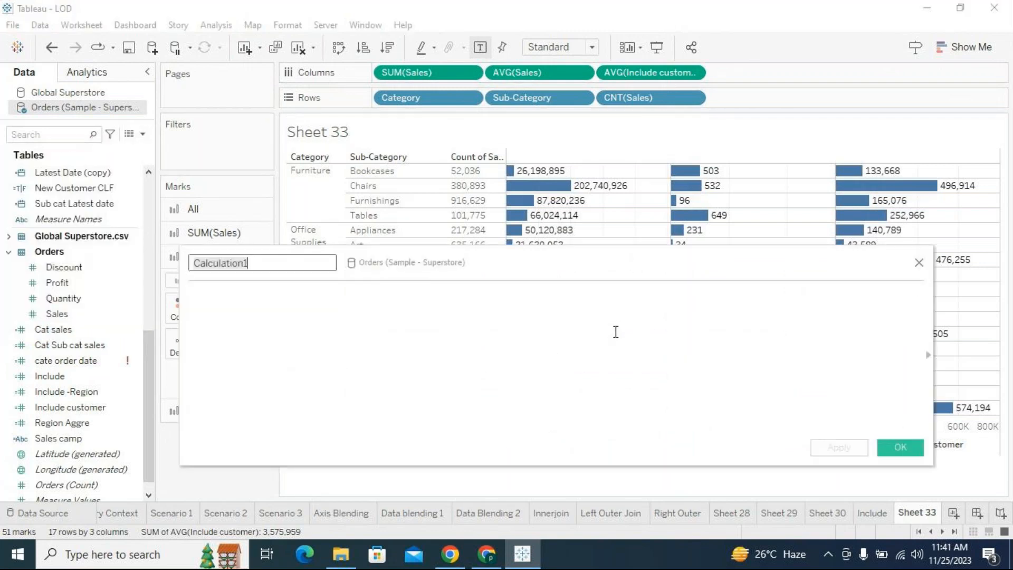
type("Manu")
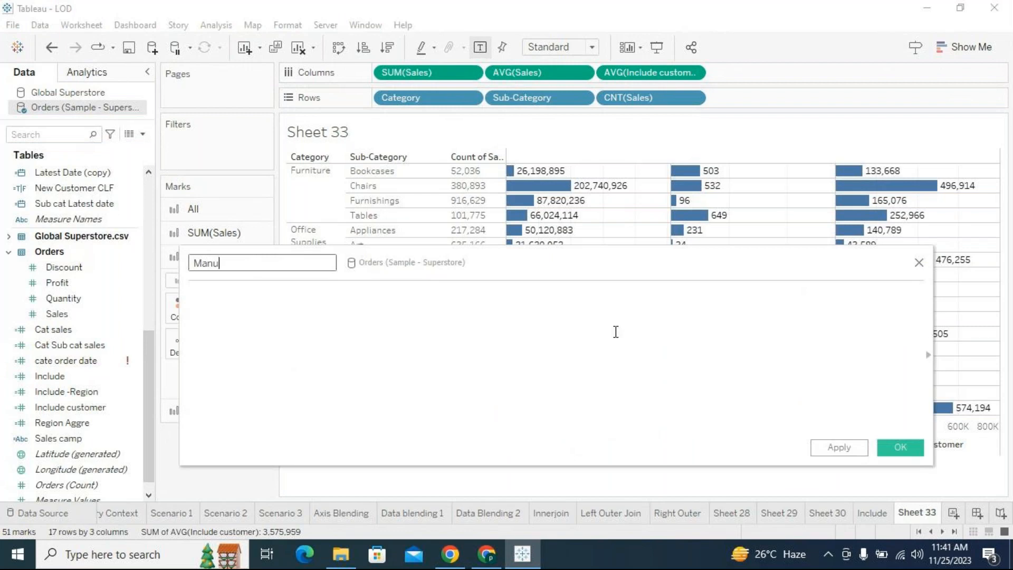
type("LOD calf")
left_click(615, 331)
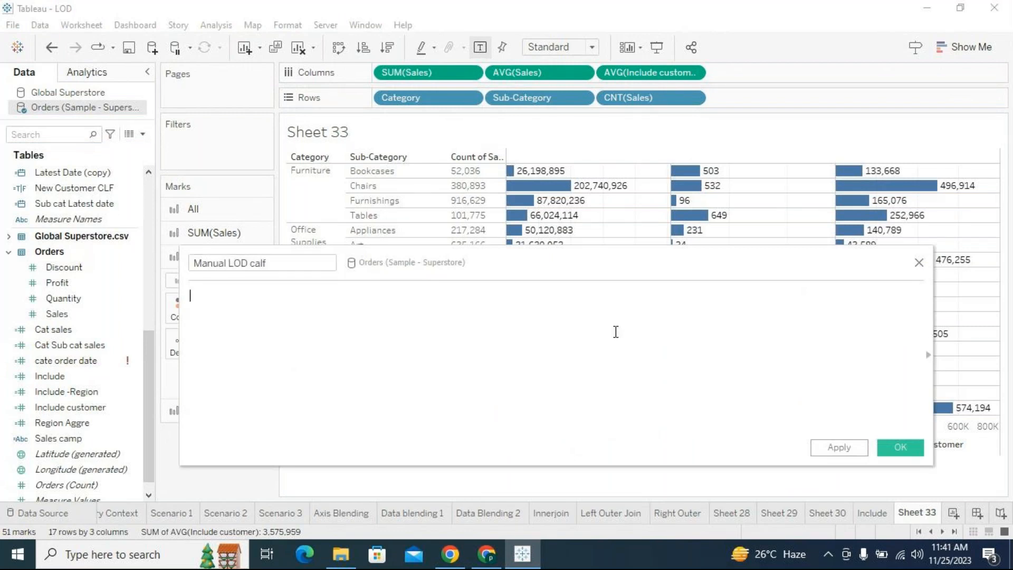
- Begin the Manual LOD calf formula with SUM([Sales])/
type("sum")
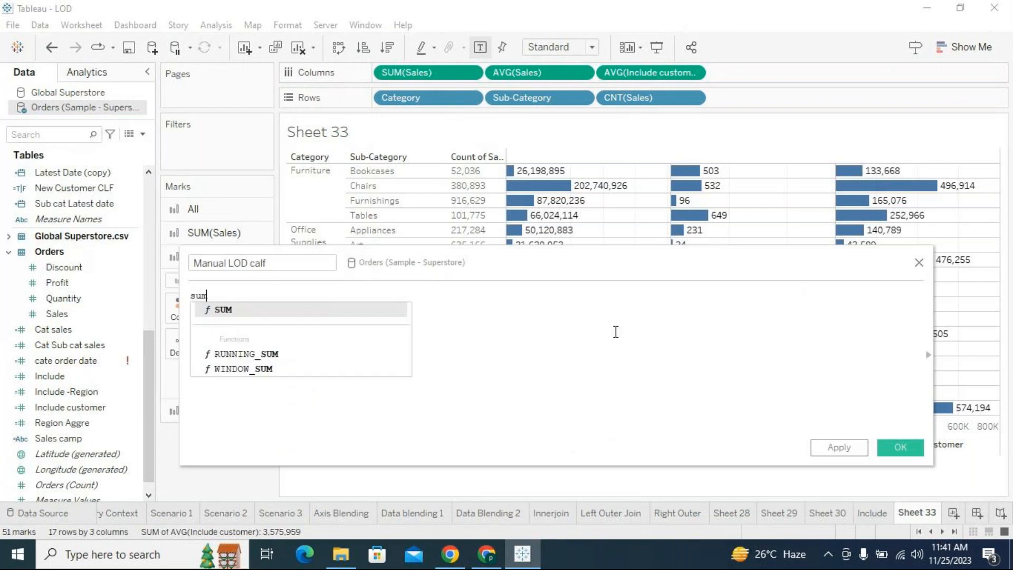
key("Return")
type("sales")
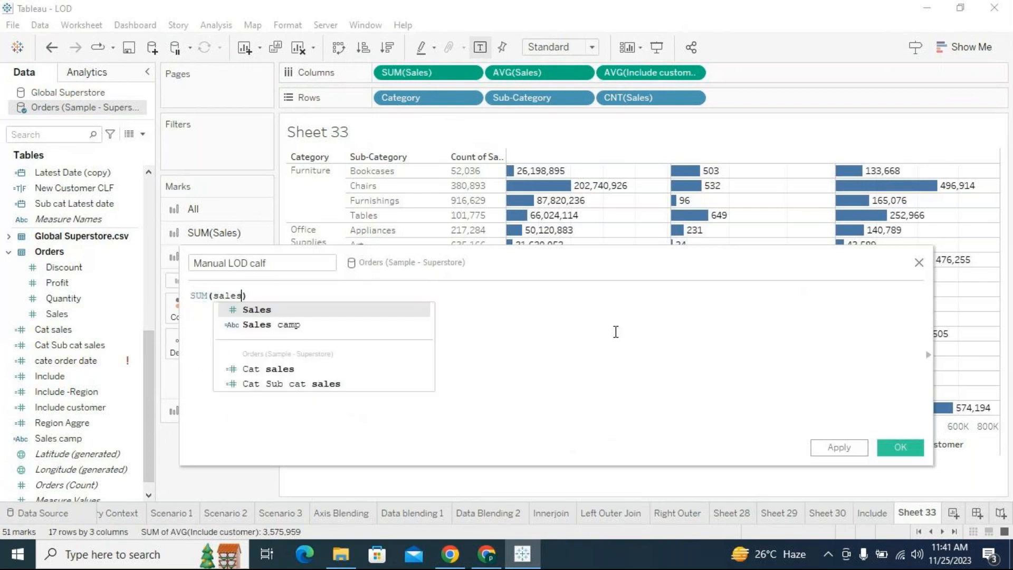
key("Return")
type("/")
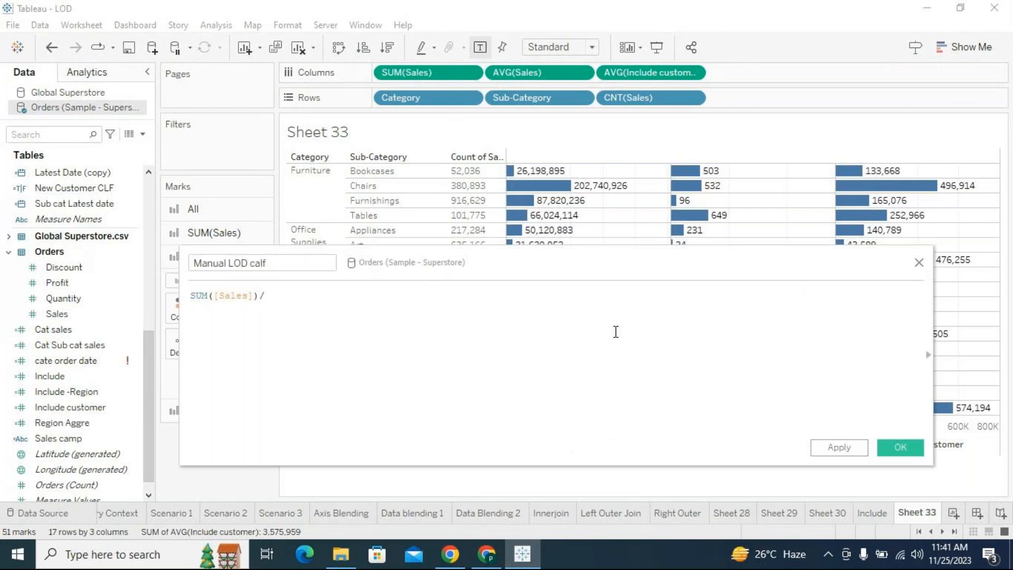
type("cound")
- Complete the formula's divisor with COUNTD([Customer Name])
key("BackSpace")
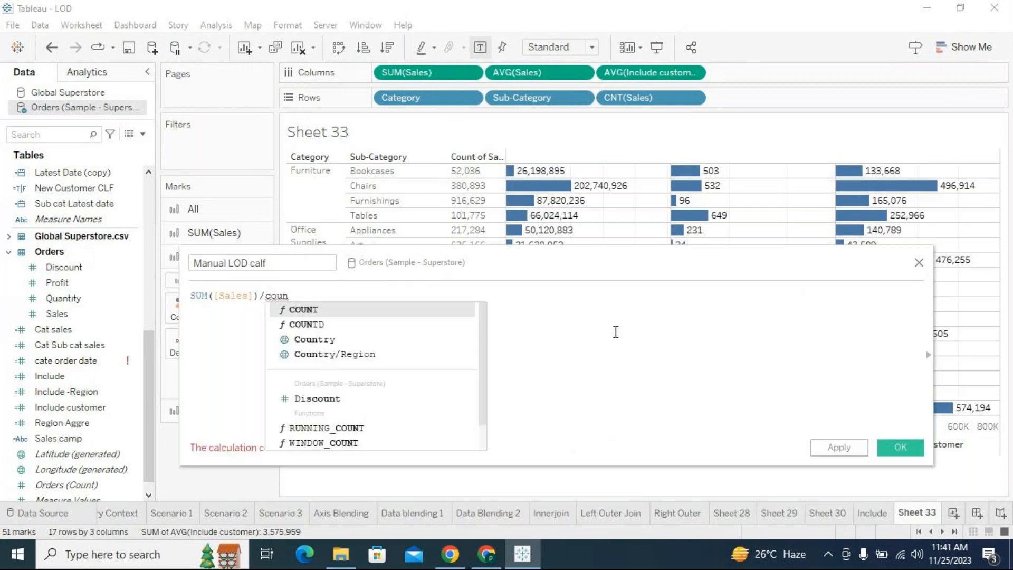
key("Down")
key("Return")
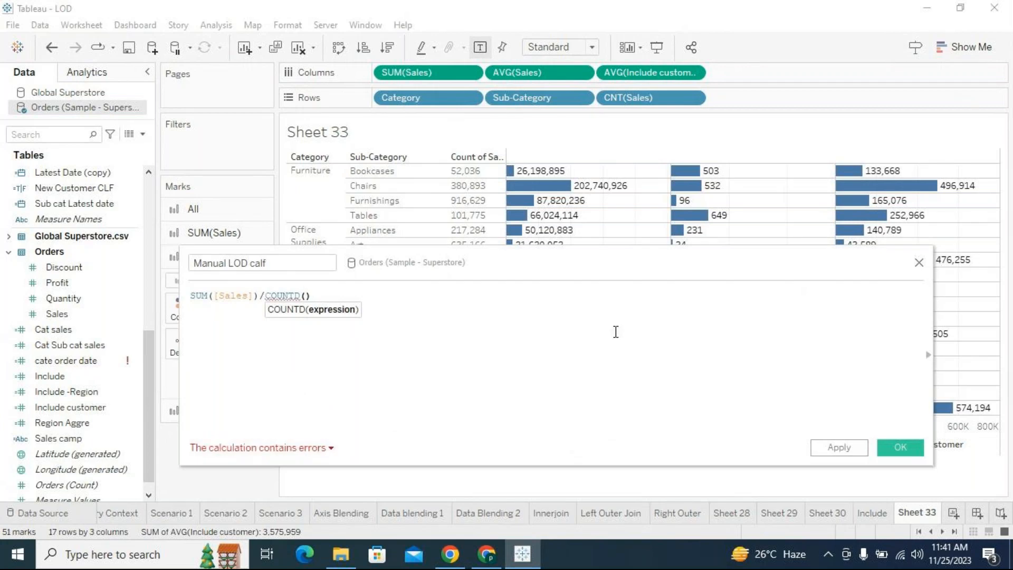
type("custo")
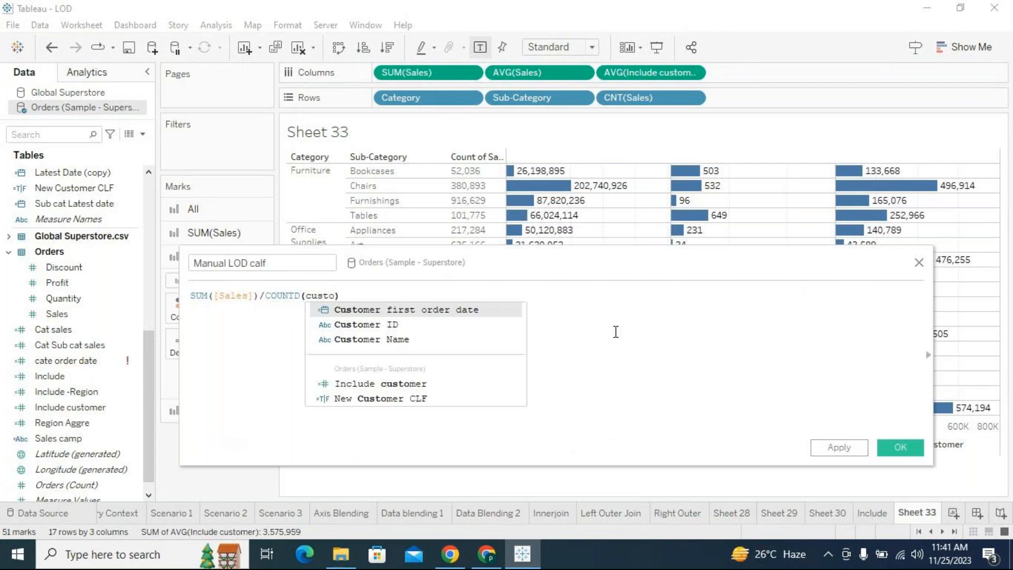
key("Down")
key("Down")
key("Escape")
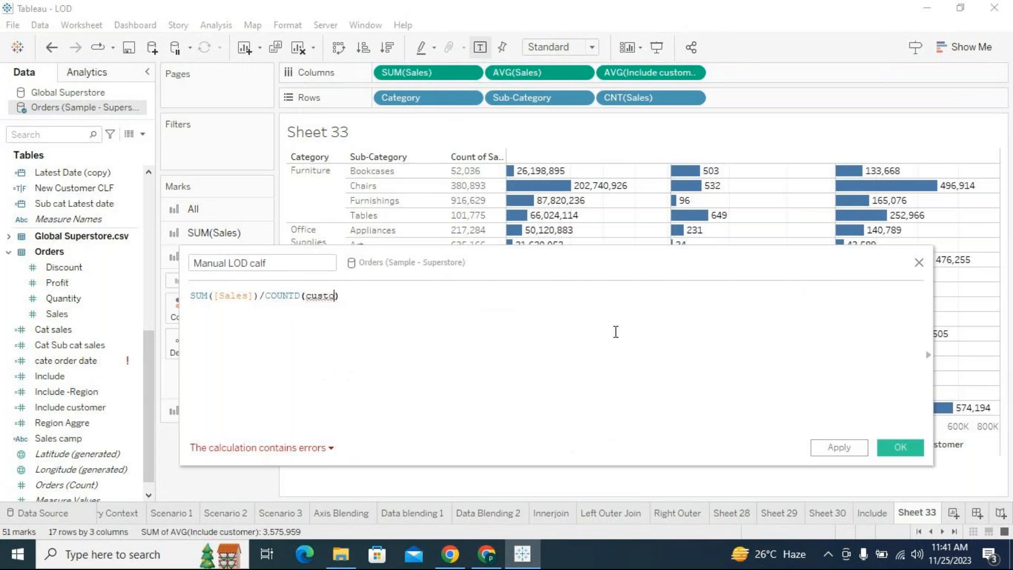
key("Return")
key("Right")
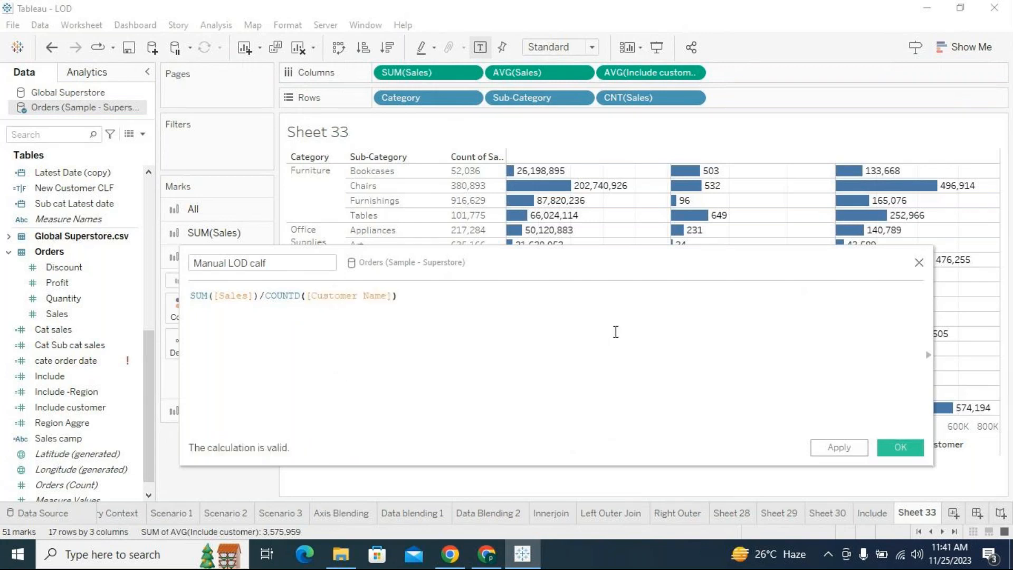
- Save the Manual LOD calf field and add it to the columns after AVG(Include customer)
left_click(838, 446)
left_click(889, 446)
mouse_move(84, 425)
left_mouse_down()
mouse_move(820, 158)
mouse_move(839, 74)
mouse_move(907, 172)
mouse_move(986, 253)
left_mouse_up()
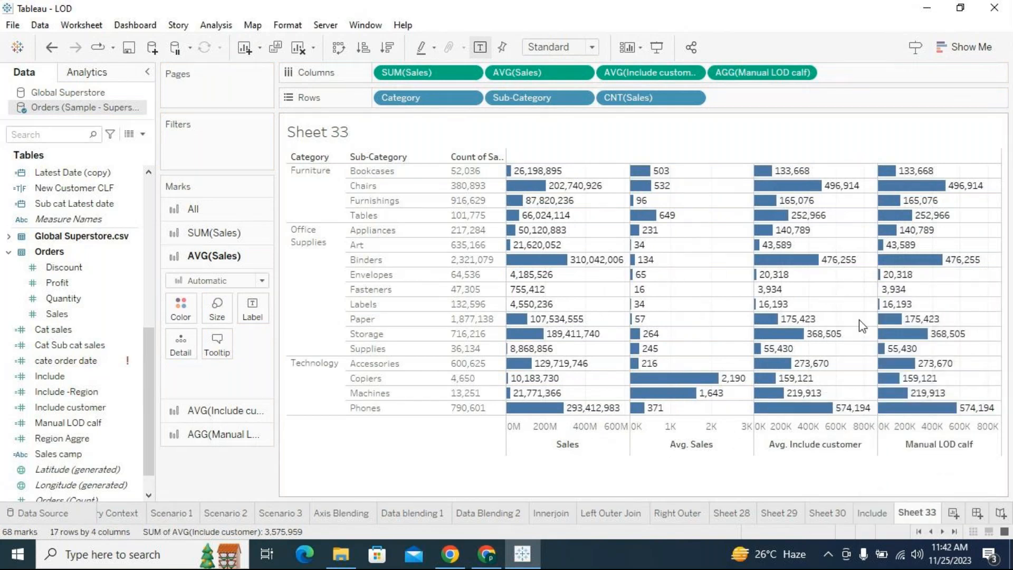
mouse_move(855, 273)
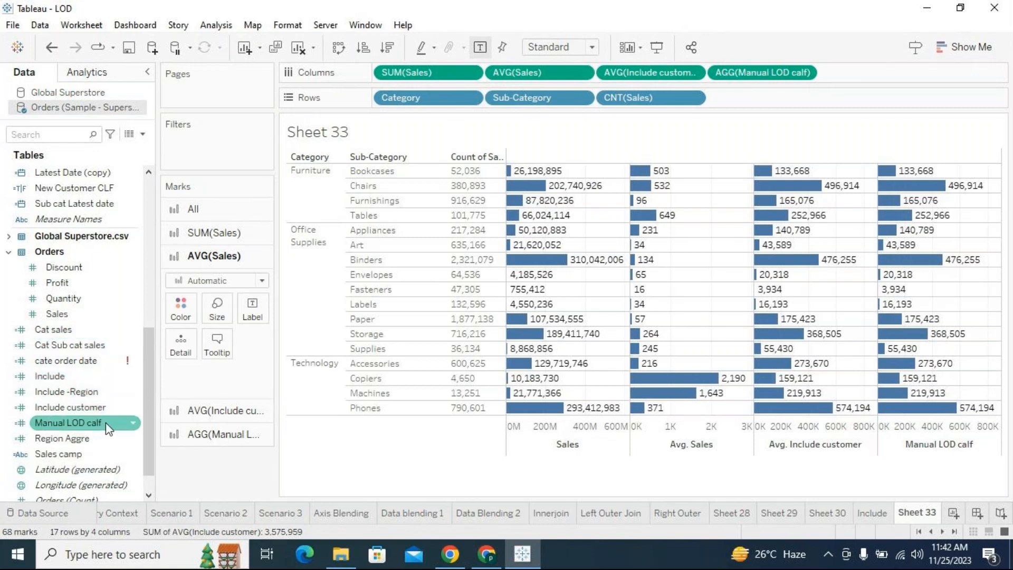
- Reopen the Manual LOD calf formula and compare its SUM([Sales]) part with the Bookcases row's Sales and average values
left_click(133, 425)
right_click(134, 426)
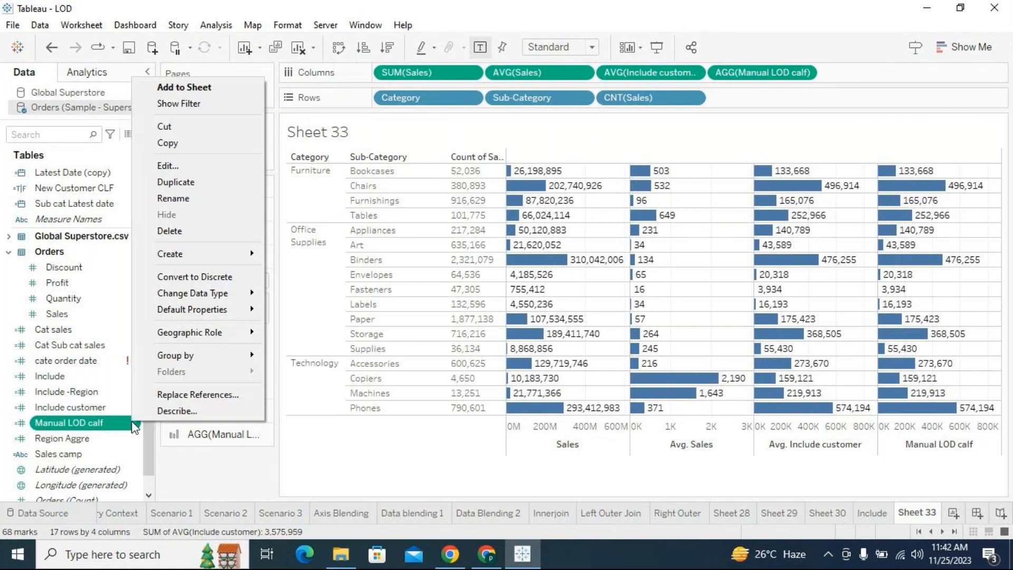
left_click(169, 167)
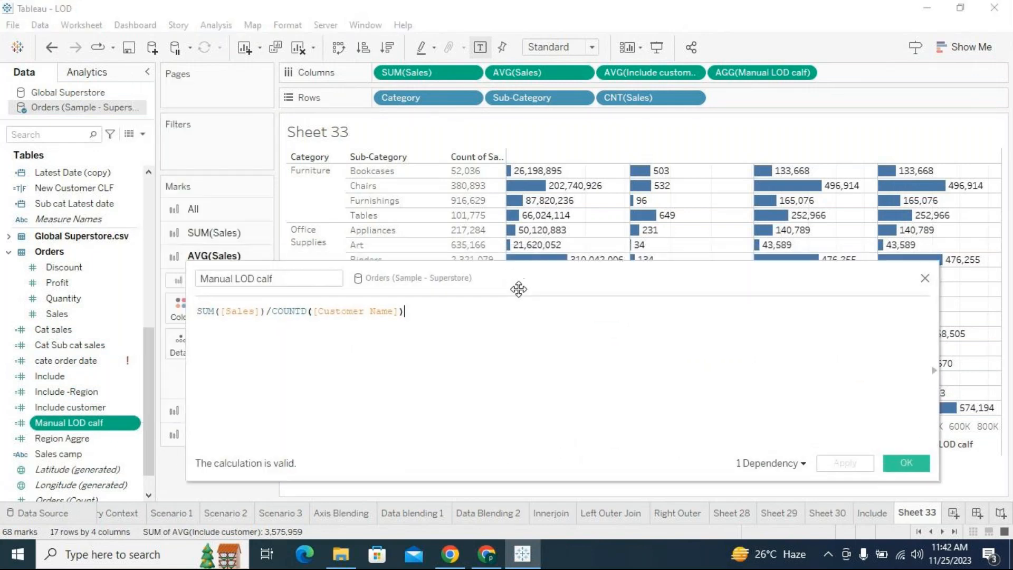
left_click_drag(266, 312, 186, 310)
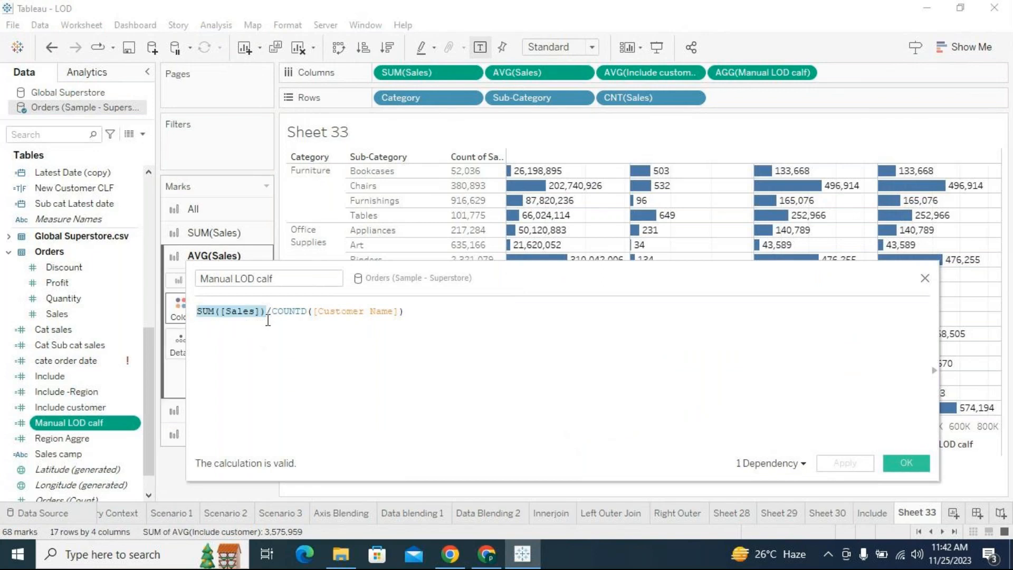
left_click(365, 172)
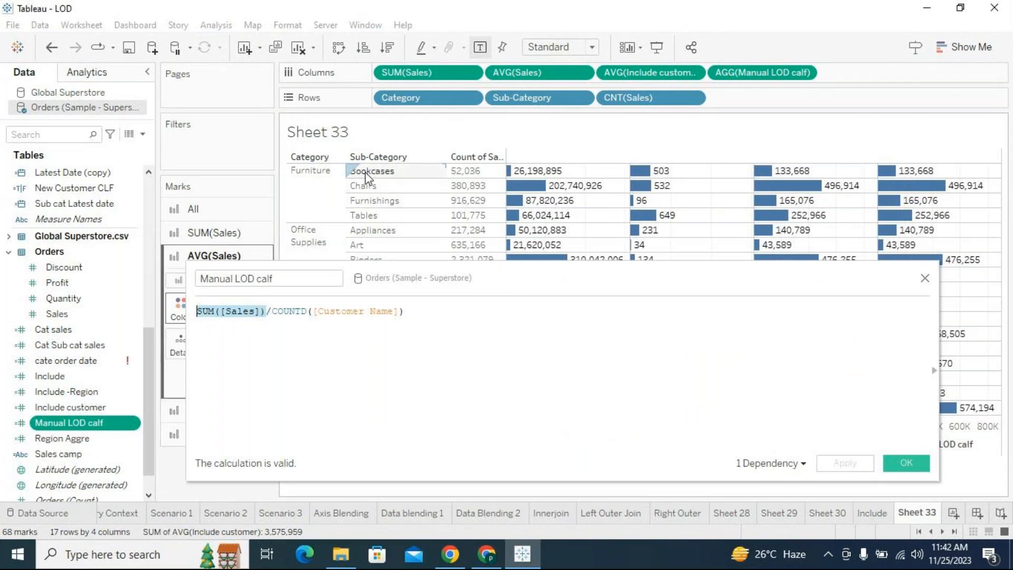
mouse_move(541, 177)
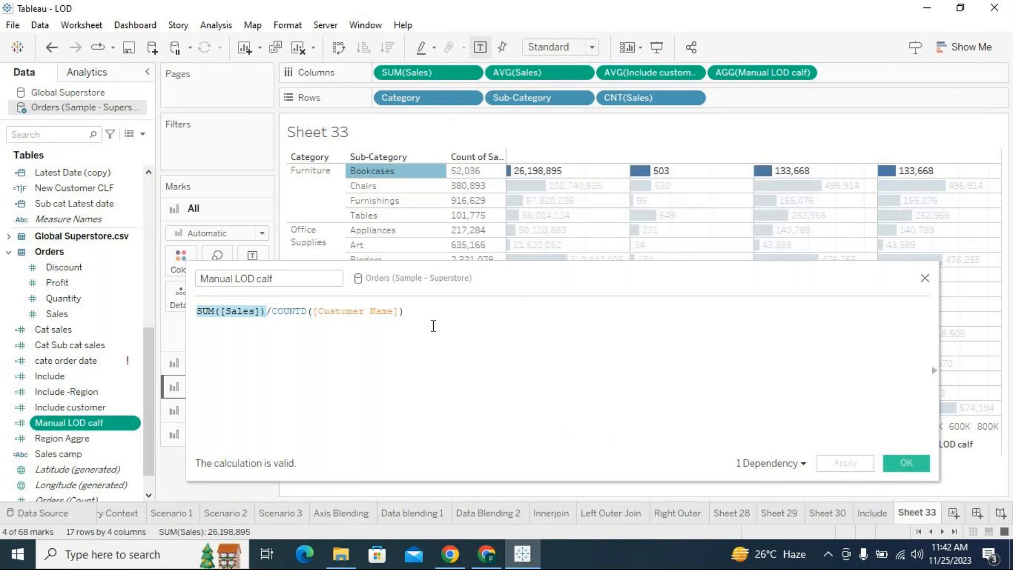
left_click(402, 310)
mouse_move(650, 180)
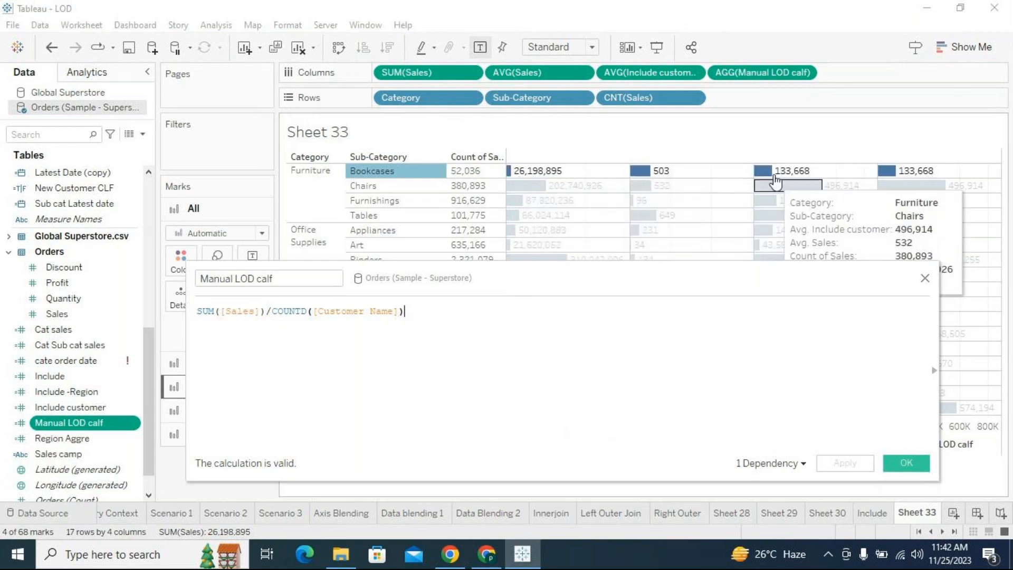
mouse_move(772, 179)
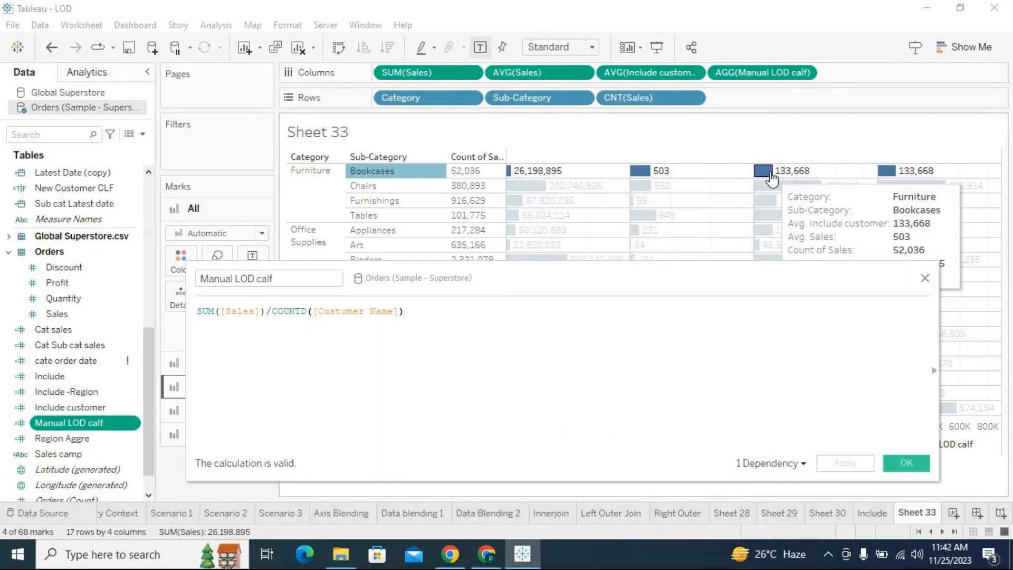
- Examine the formula's COUNTD([Customer Name]) part against the Bookcases row, then close the formula and clear the row selection
double_click(279, 311)
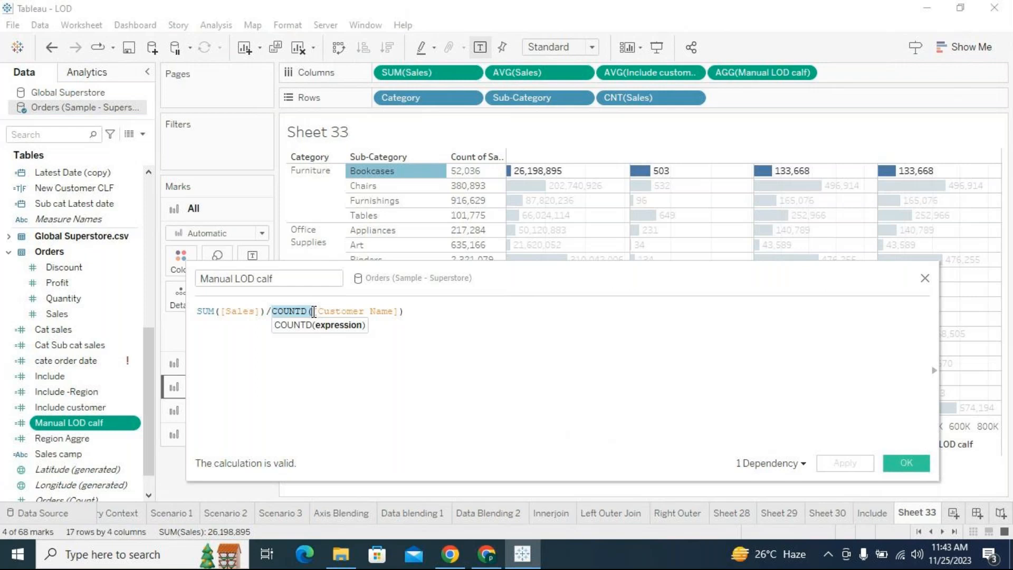
mouse_move(433, 178)
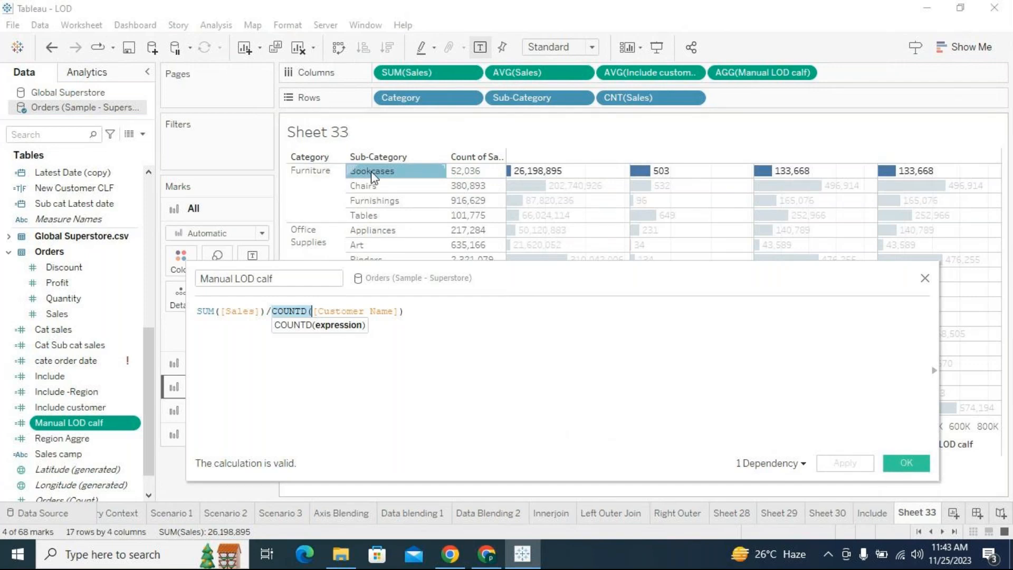
mouse_move(373, 176)
left_click_drag(399, 311, 311, 307)
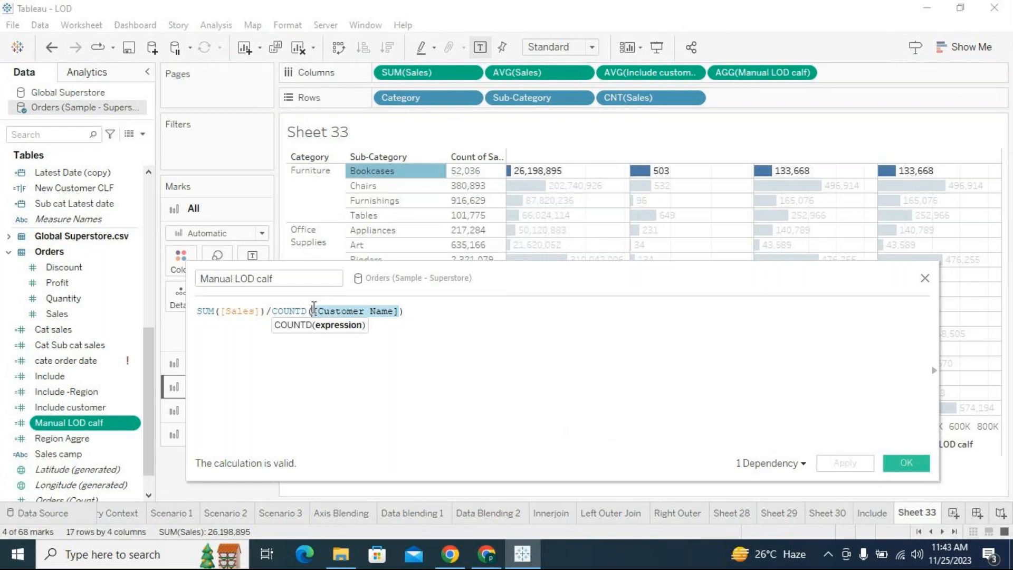
left_click(311, 312)
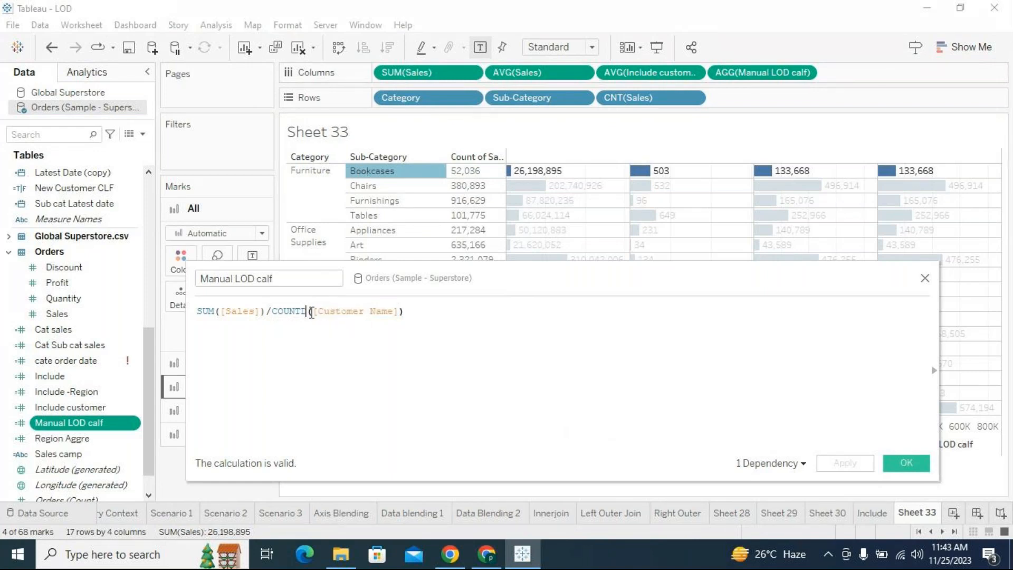
left_click_drag(311, 311, 405, 309)
left_click(277, 343)
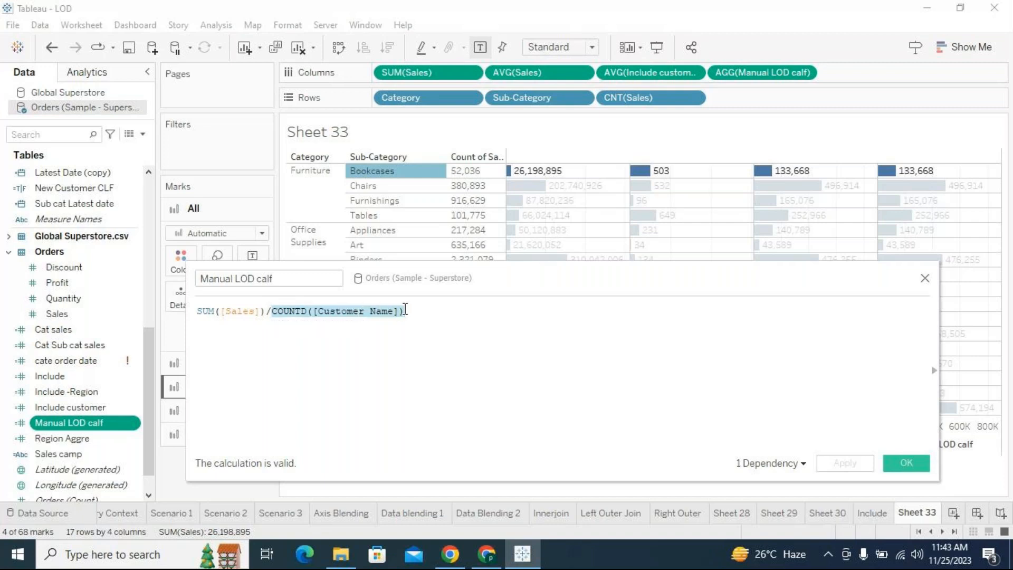
left_click(907, 468)
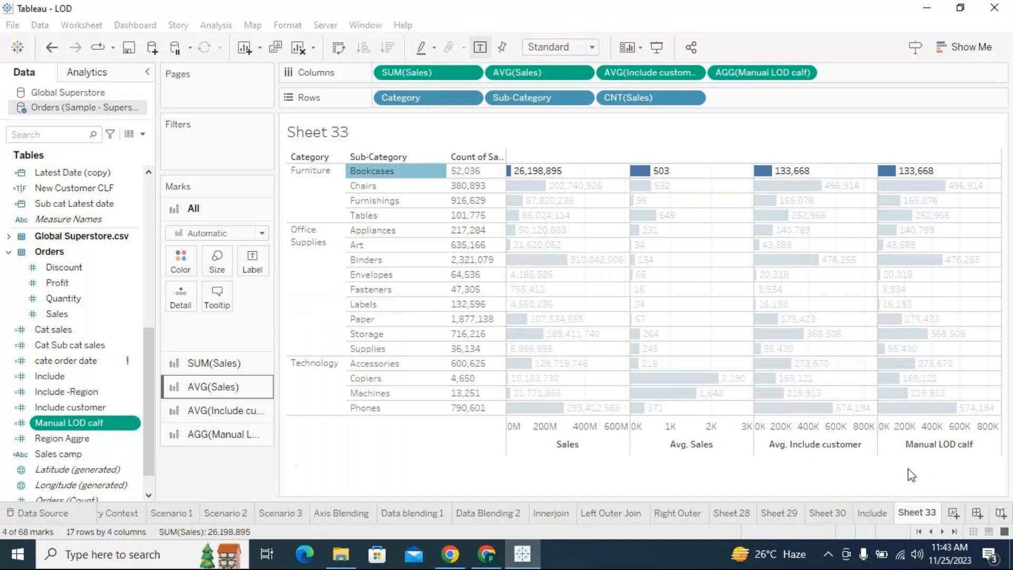
left_click(869, 148)
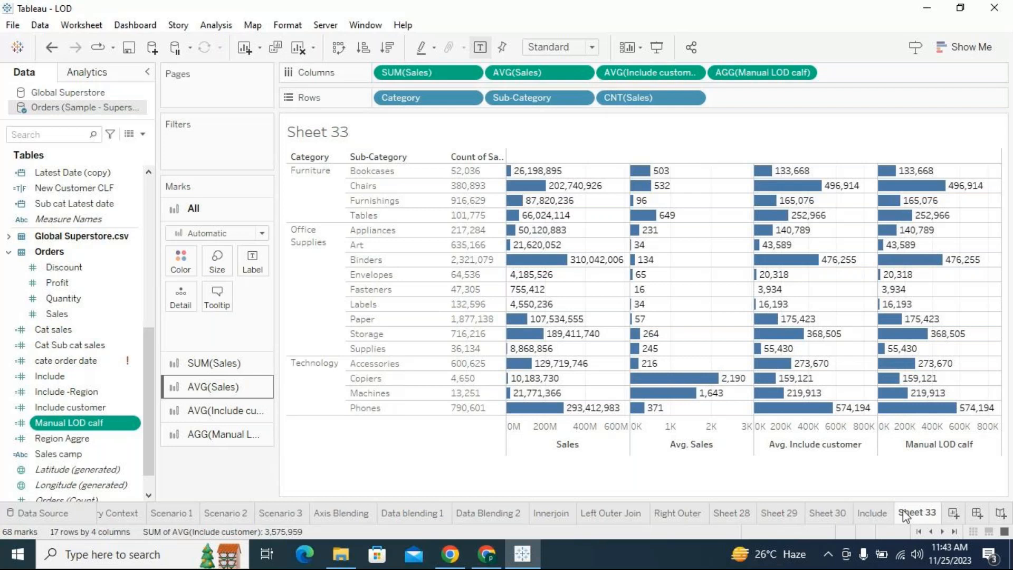
- Rename the Sheet 33 worksheet as Include Scenario
double_click(926, 511)
type("Include Scenario")
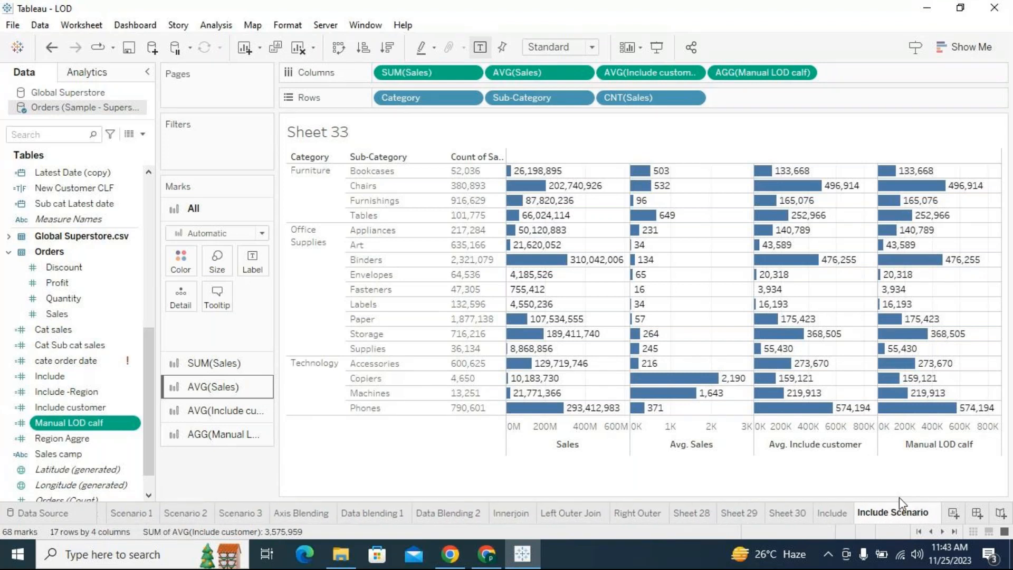
left_click(901, 490)
- Add a new worksheet and place Category and Sub-Category on its rows
left_click(953, 513)
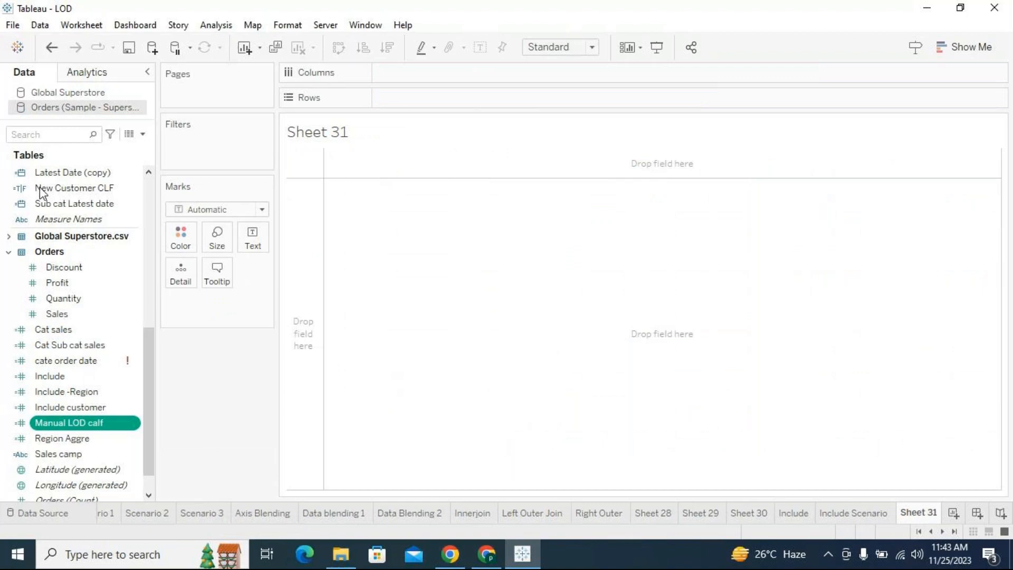
left_click(149, 271)
left_click(487, 564)
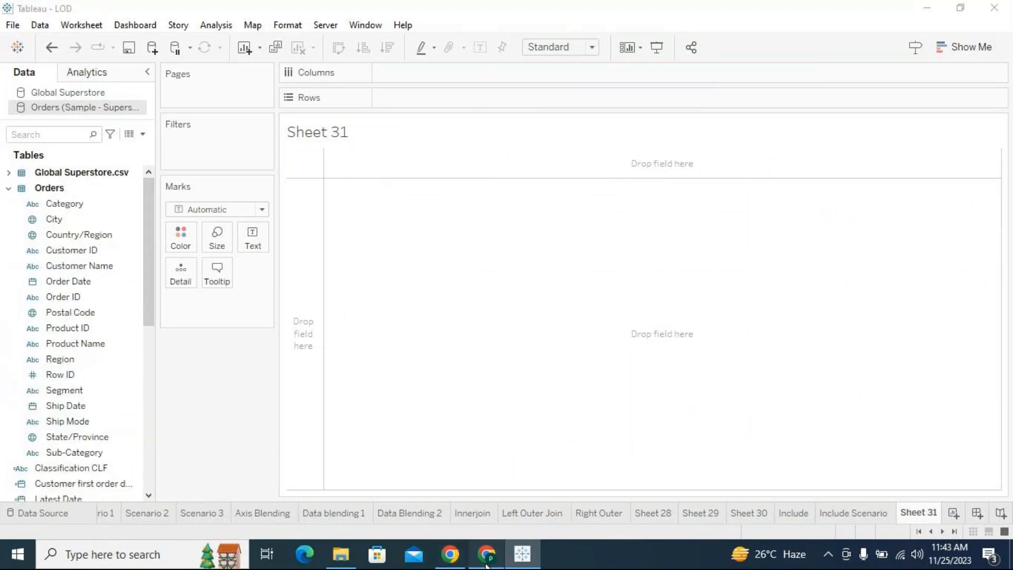
left_click(487, 564)
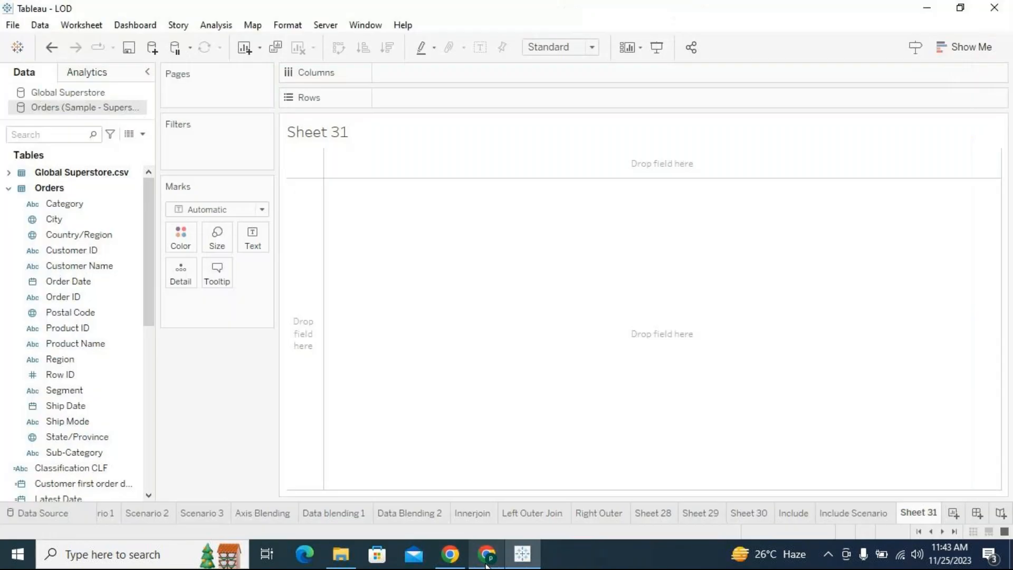
left_click_drag(63, 205, 417, 99)
left_click_drag(91, 452, 528, 98)
- Add Sales to the new worksheet's columns and show the mark labels on the bars
scroll(70, 435, "down", 4)
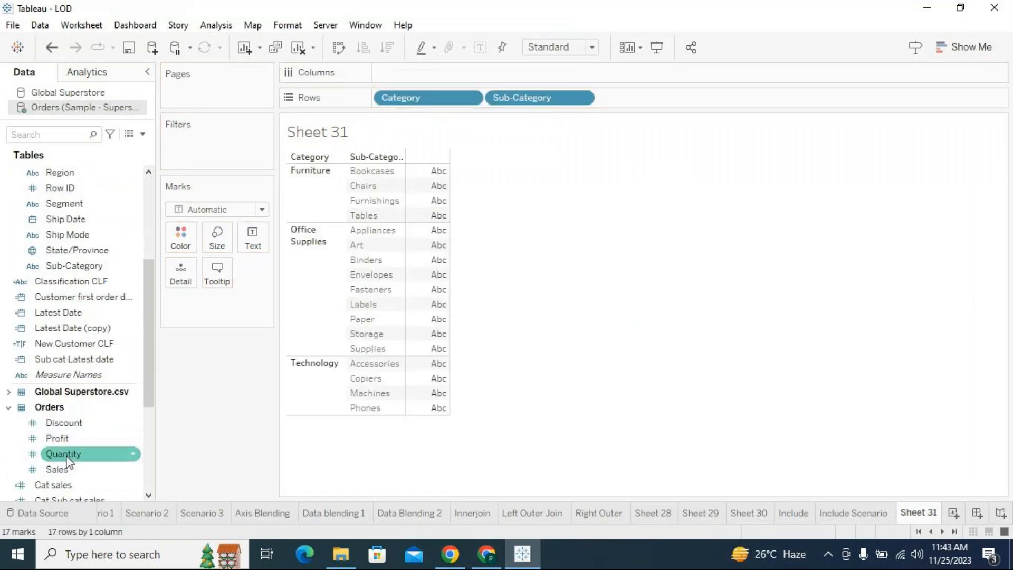
scroll(68, 462, "down", 2)
left_click_drag(58, 376, 423, 78)
left_click(483, 48)
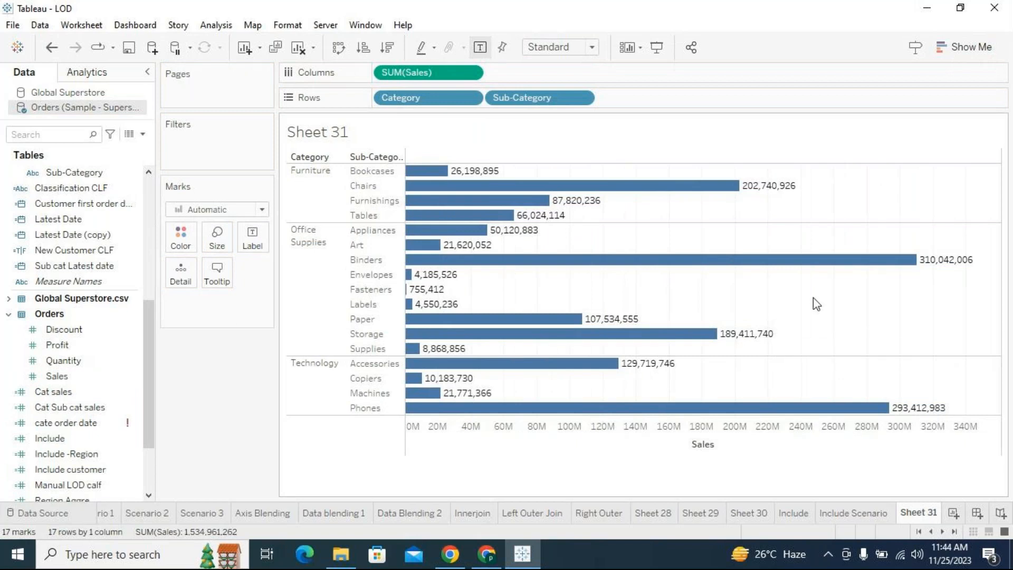
- Open the LOD notes file from the recent files in File Explorer, maximize it and find the Include LOD and Exclude LOD entries
left_click(343, 563)
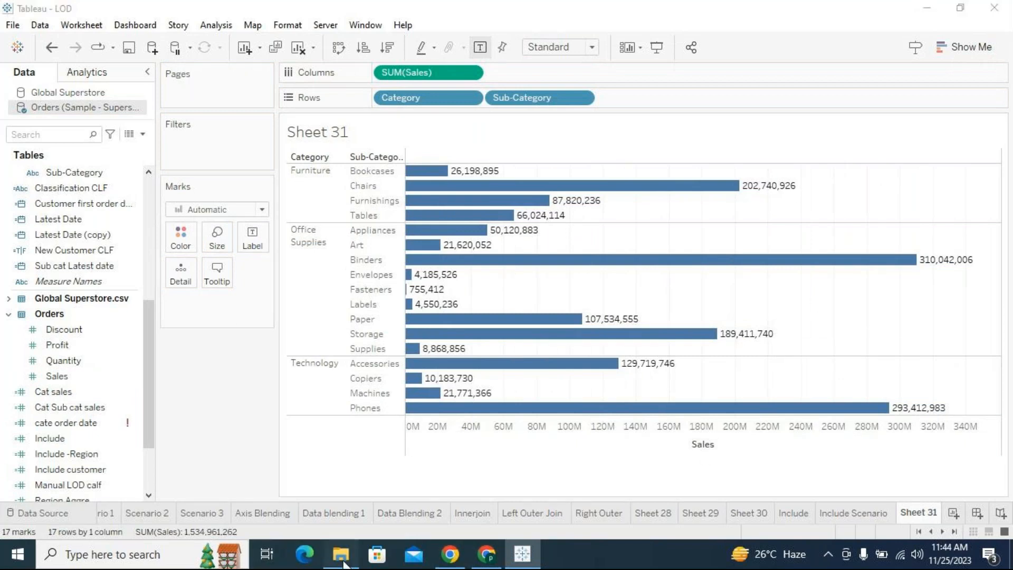
double_click(198, 268)
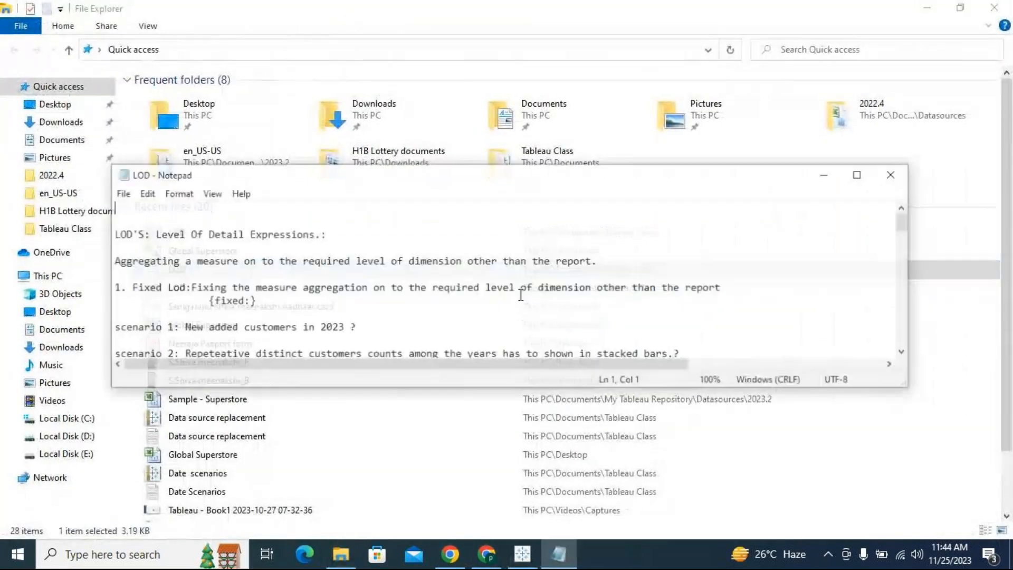
left_click(857, 175)
scroll(230, 309, "down", 10)
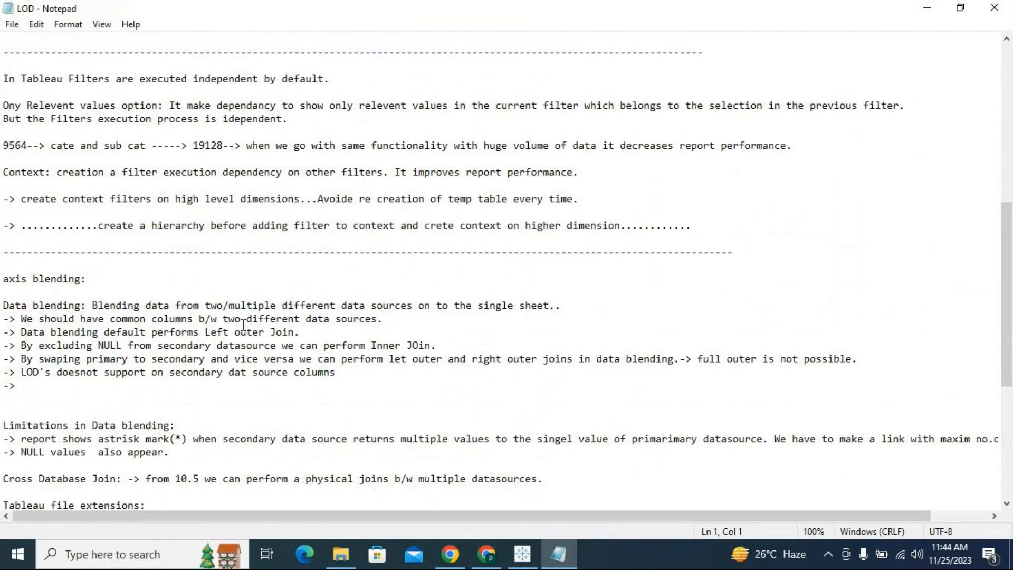
scroll(243, 326, "up", 7)
- Correct "aggregating" to "aggregation" in the Include LOD definition
left_click(115, 252)
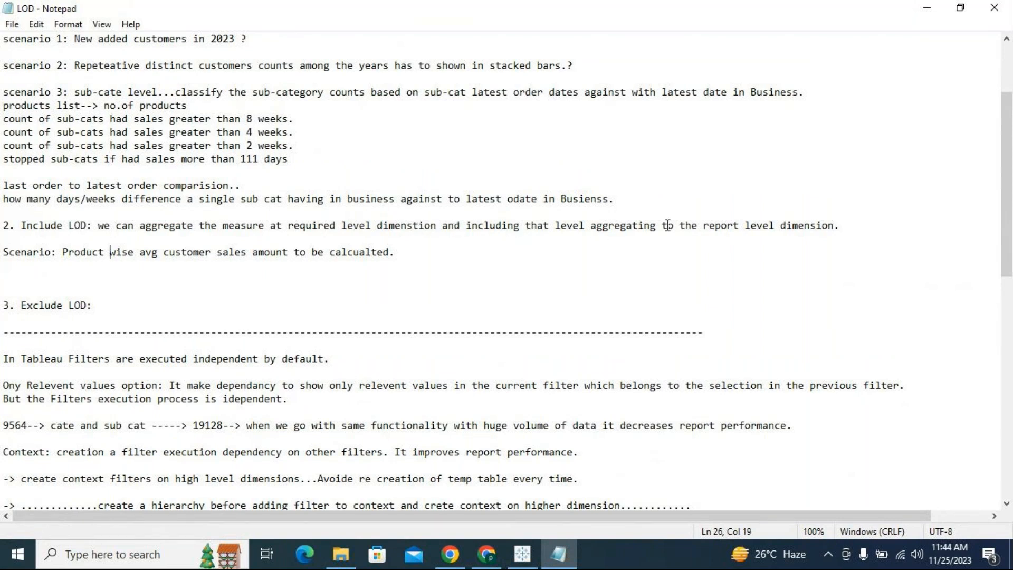
left_click_drag(644, 226, 657, 225)
type("on")
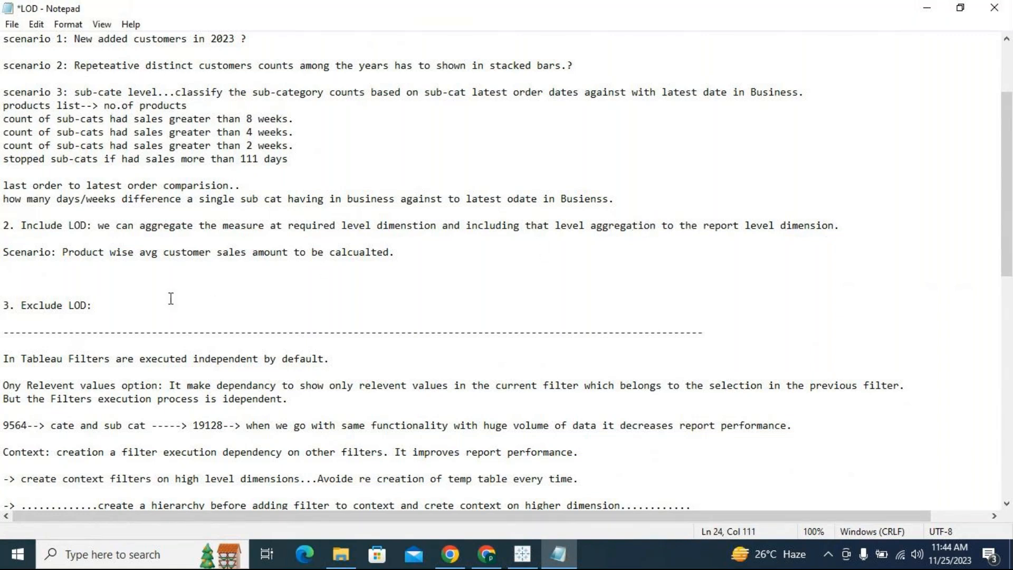
- Write the Exclude LOD definition as "We can exclude the measure aggreations from specific dimensions levels." and start a new line
left_click(150, 311)
type("clude th")
type("e measu")
type("gg")
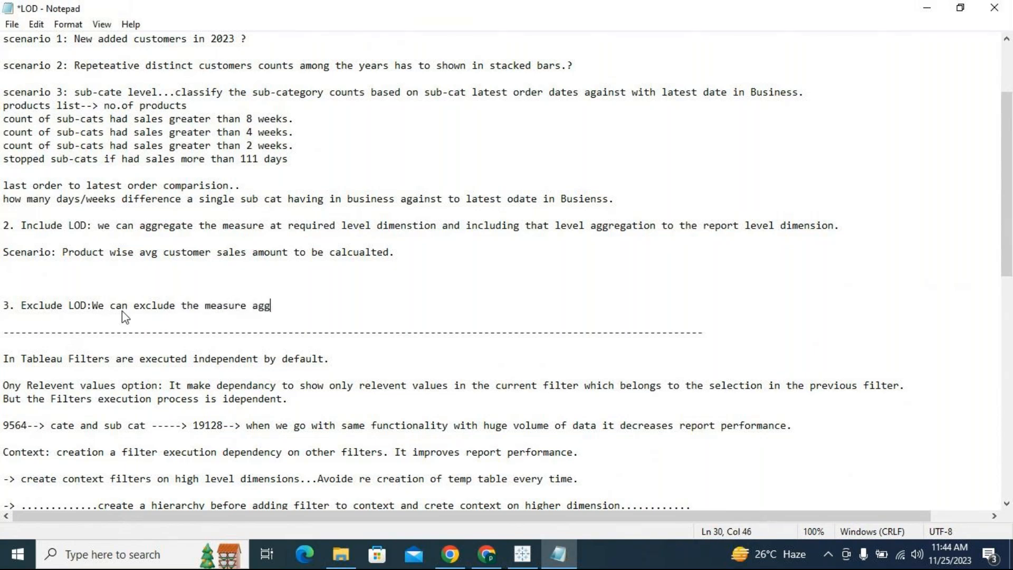
type("reations from spe")
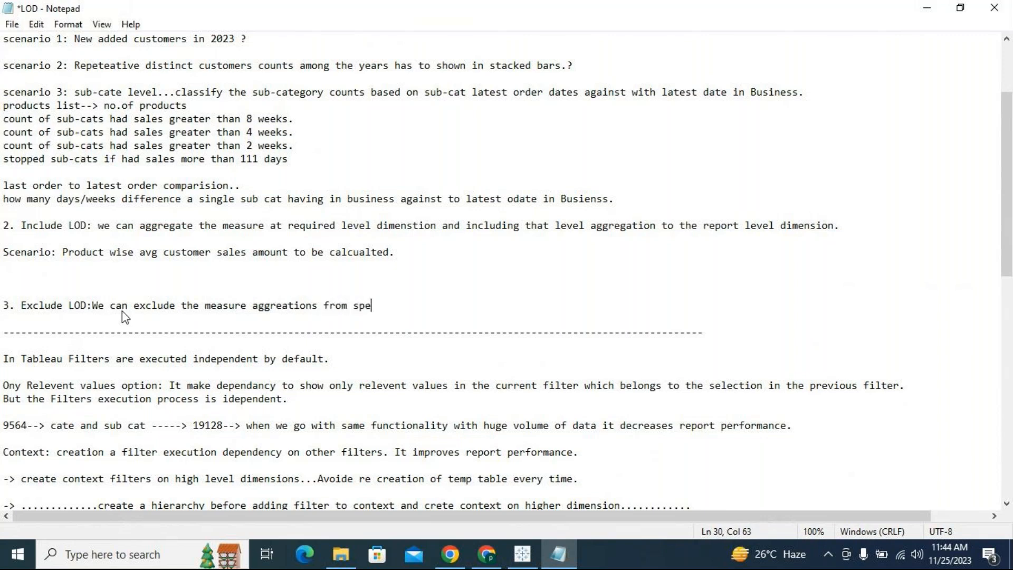
type("cific dimens")
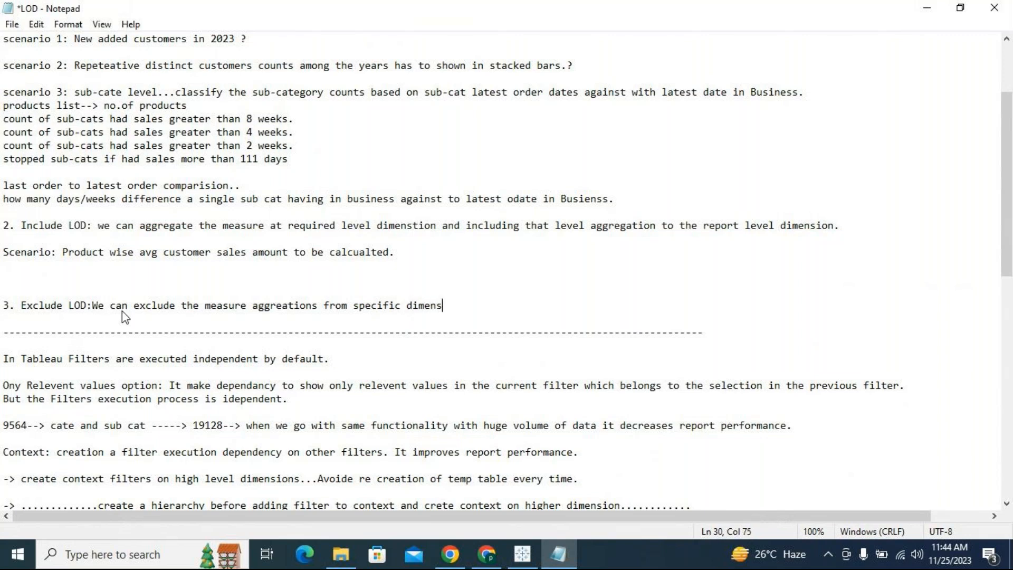
type("ions levels")
type(".")
key("Return")
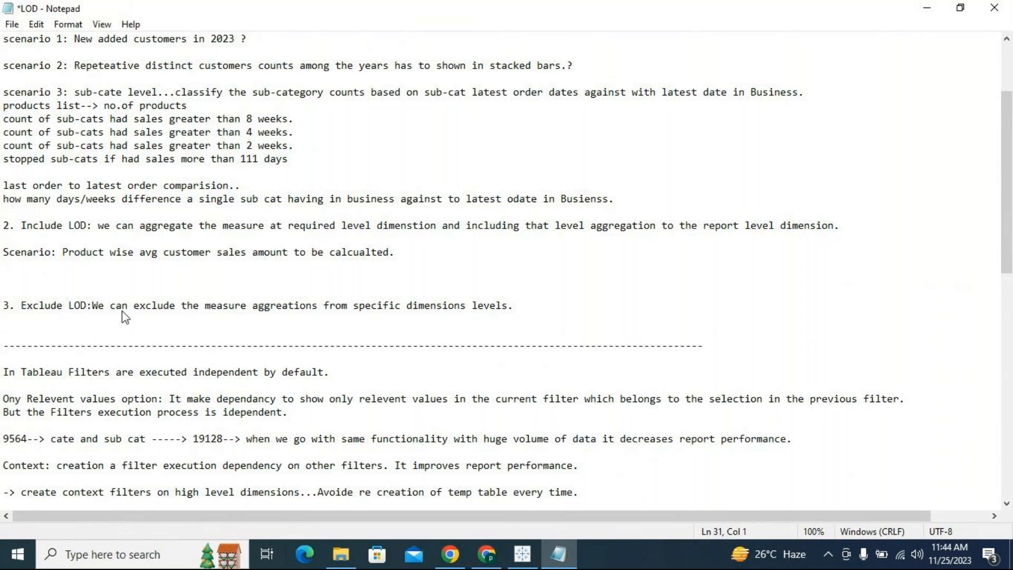
- Review the Exclude LOD definition against the Include LOD text and scenario, and insert blank lines below the Exclude definition
left_click(98, 306)
left_click_drag(25, 308, 520, 306)
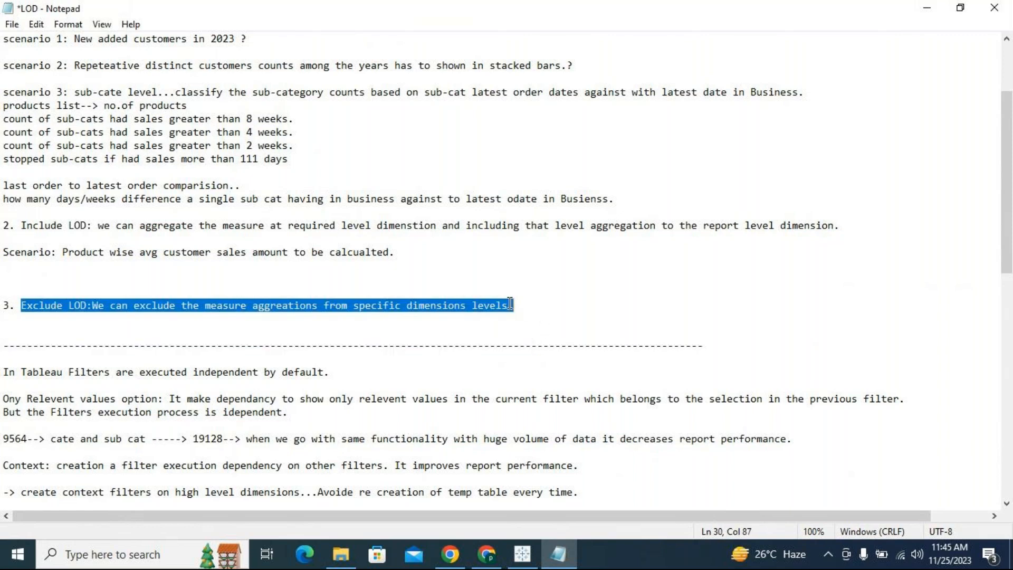
left_click_drag(403, 251, 101, 227)
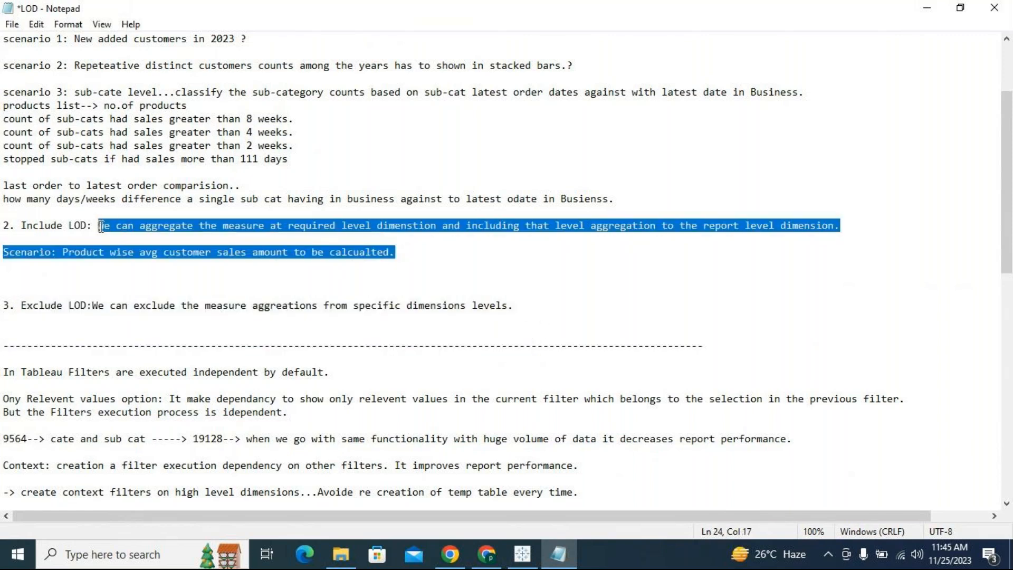
left_click(523, 307)
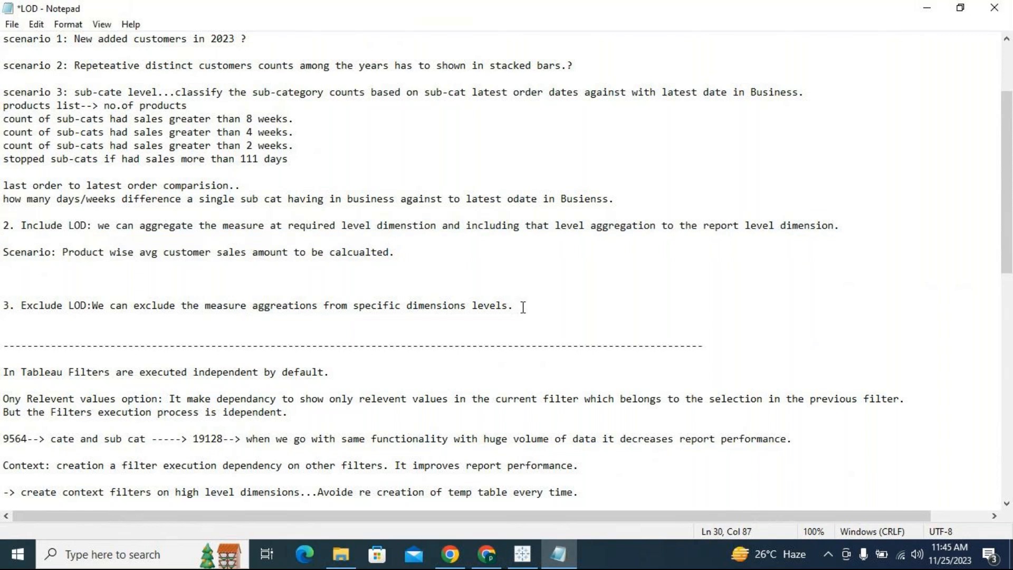
key("Return")
key("Return")
key("Return")
key("Return")
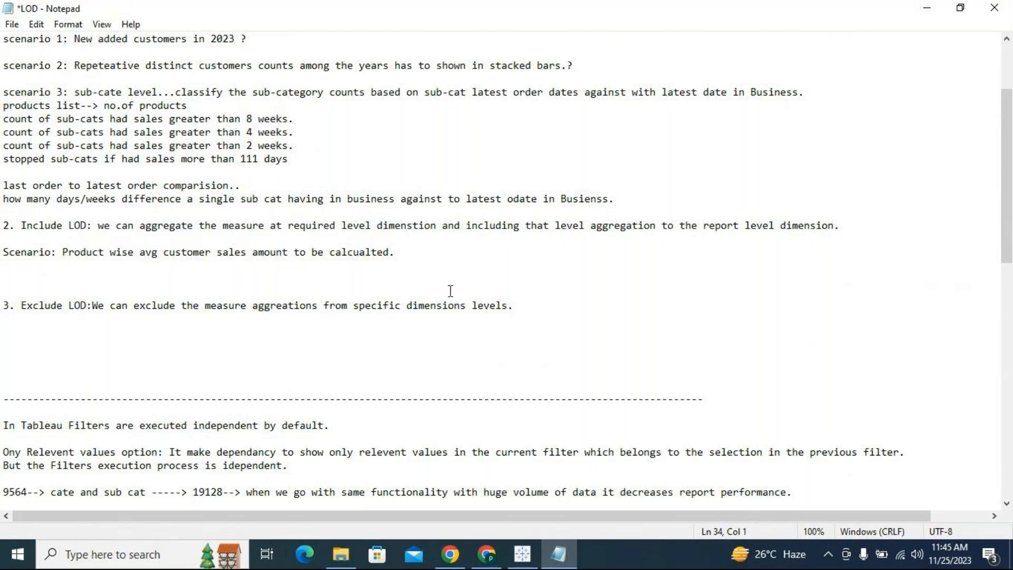
- Compare the Include LOD and Exclude LOD headings and definitions, and make more blank space under the Exclude line for a note
left_click_drag(15, 226, 582, 311)
left_click(58, 238)
left_click(22, 226)
left_click_drag(22, 225, 94, 225)
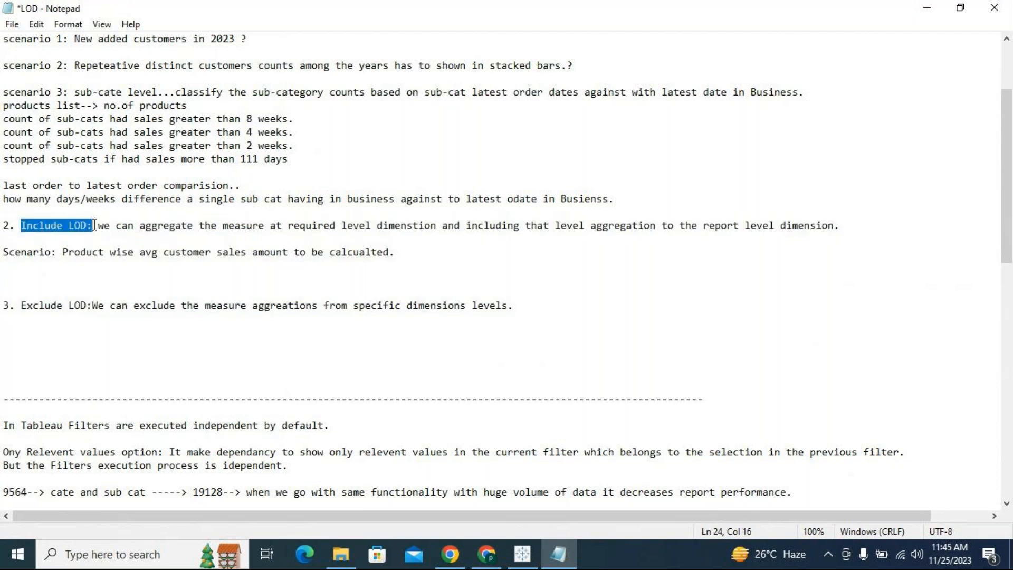
left_click_drag(22, 305, 511, 306)
left_click(533, 309)
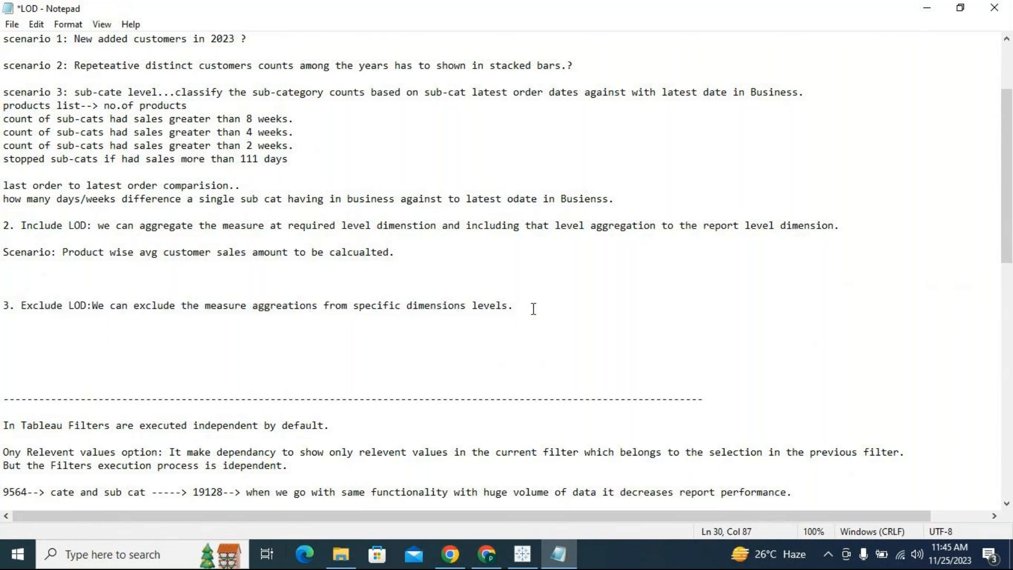
key("Return")
key("Return")
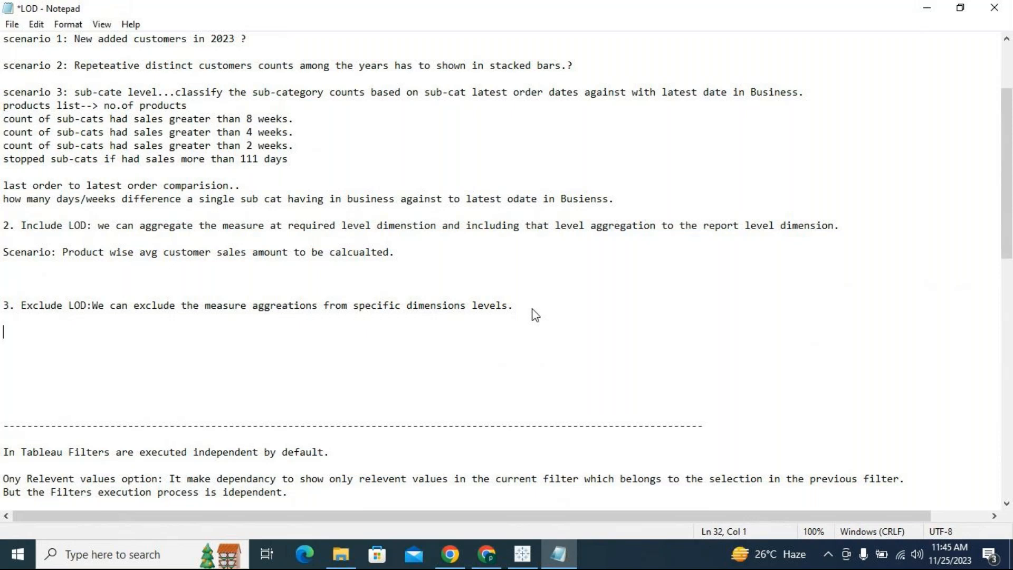
left_click_drag(22, 225, 97, 222)
left_click_drag(93, 305, 16, 306)
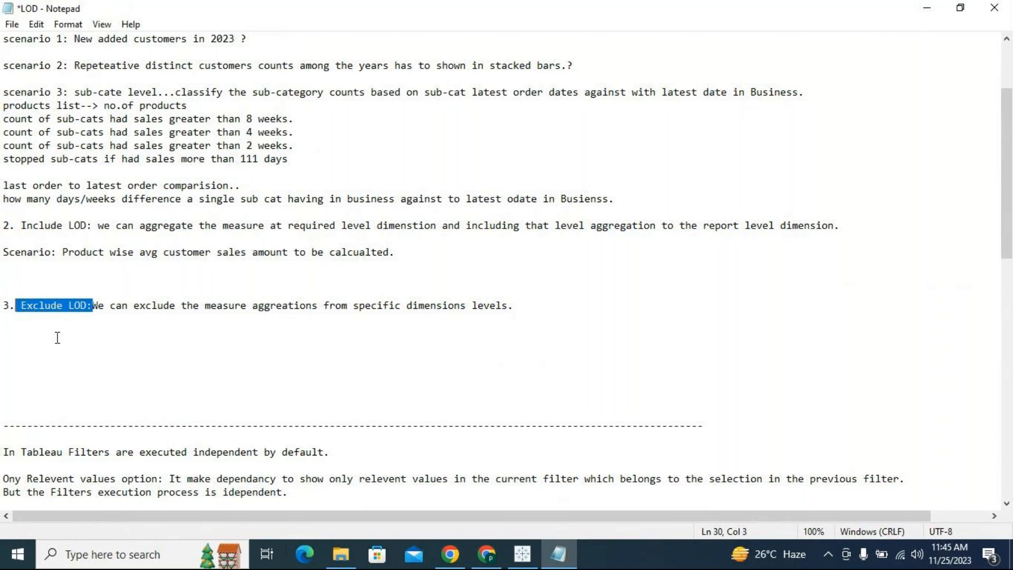
left_click(545, 309)
key("Return")
key("Return")
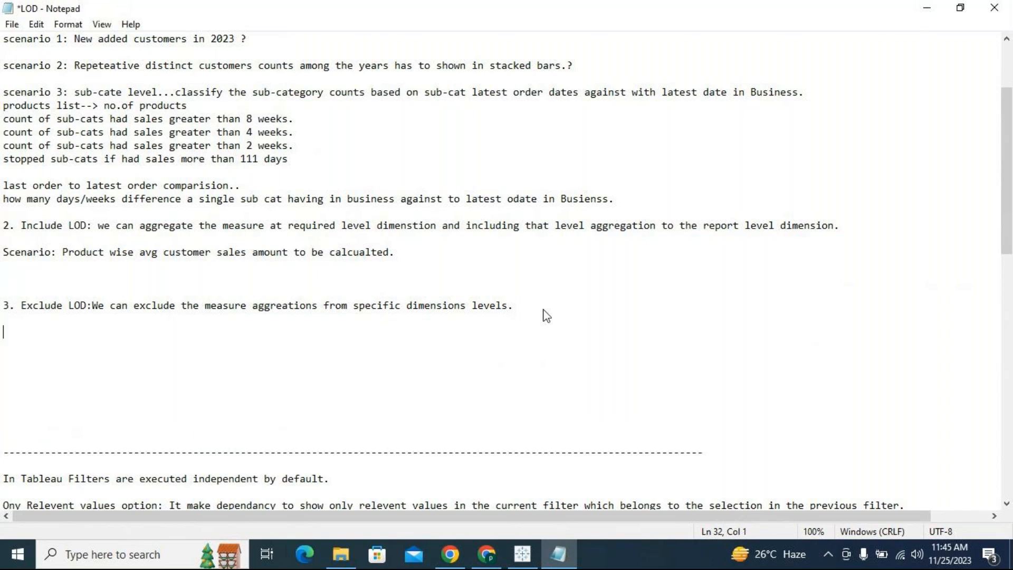
- Add below the Exclude definition: "When we axclude remaing all dimension apart from dimension included in include lod will give the same result of Include and exclude."
type("When we axclude remaing all dimension apart from ")
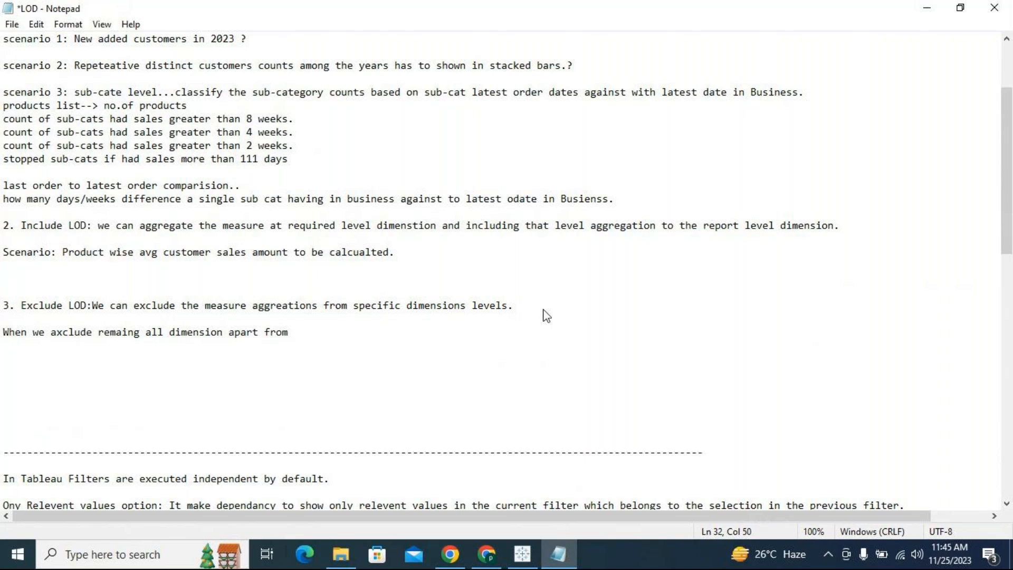
type("dimension included in ")
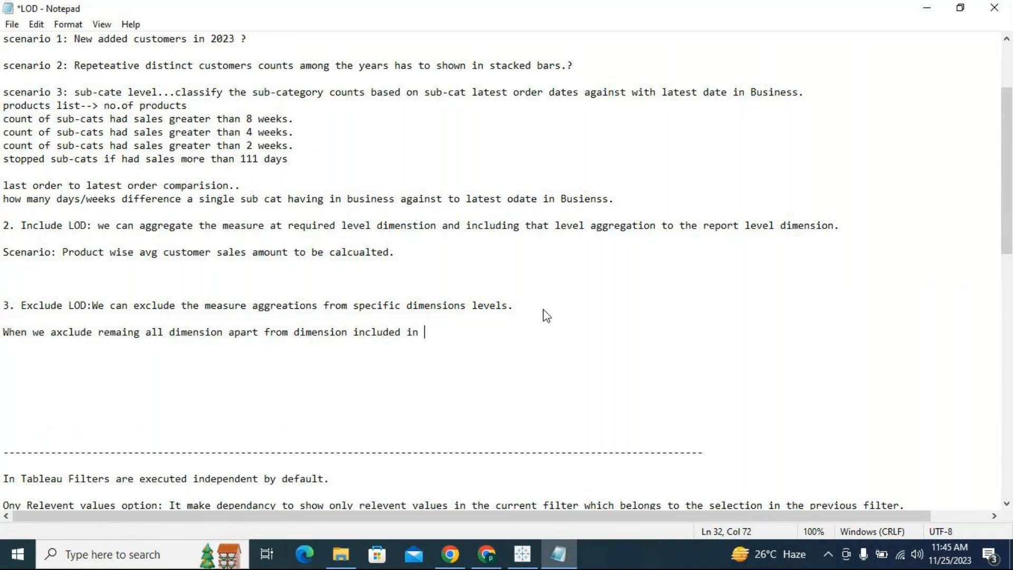
type("include")
type(" lod will ")
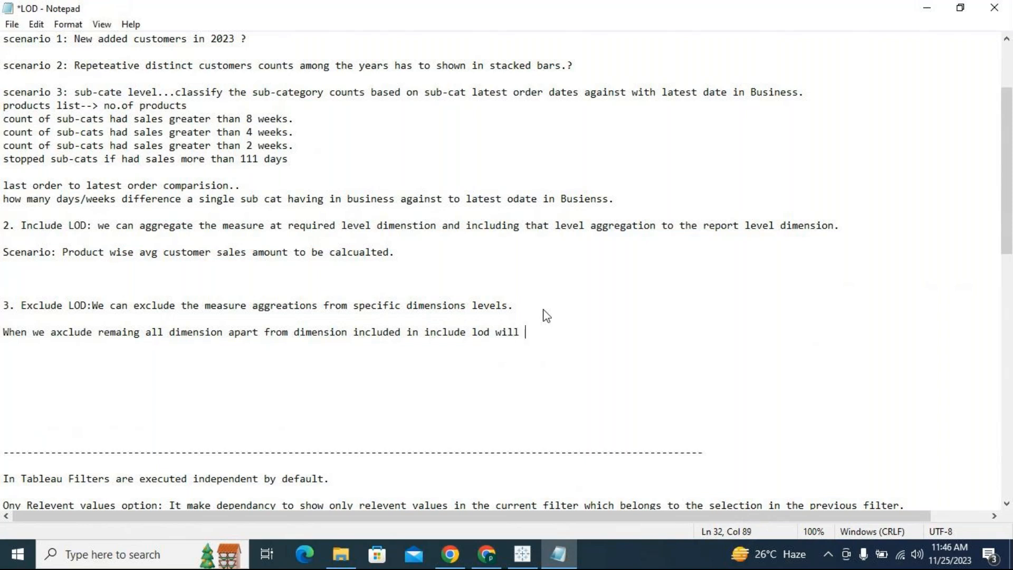
type("give the same result od")
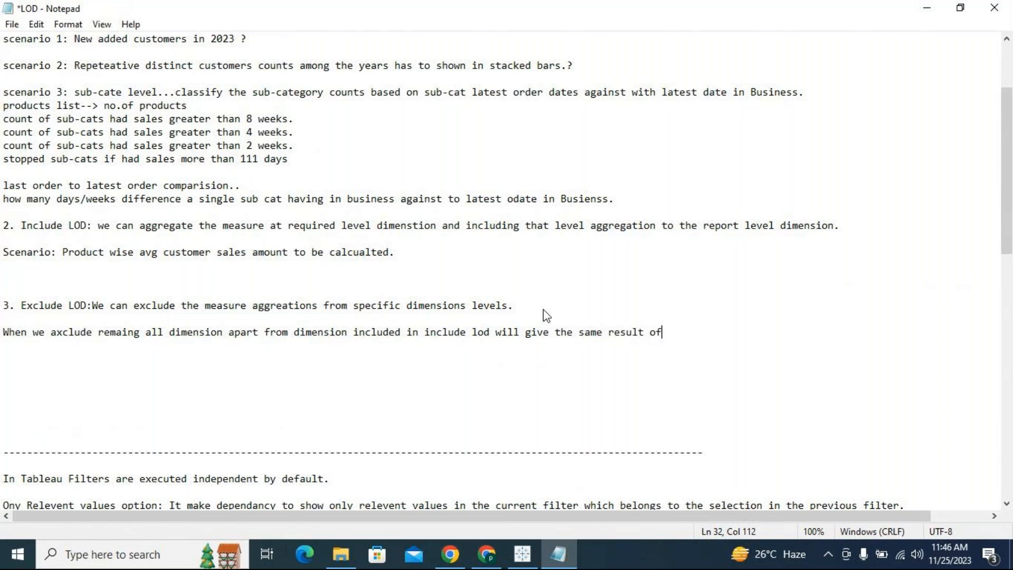
type(" Include ad")
key("BackSpace")
key("BackSpace")
type("nd exclude.")
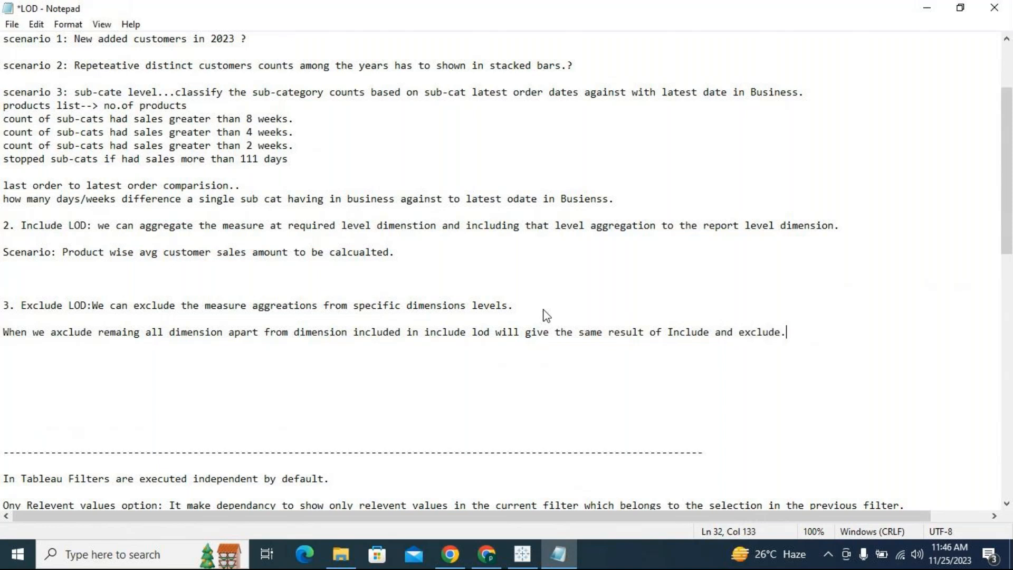
key("Return")
key("Return")
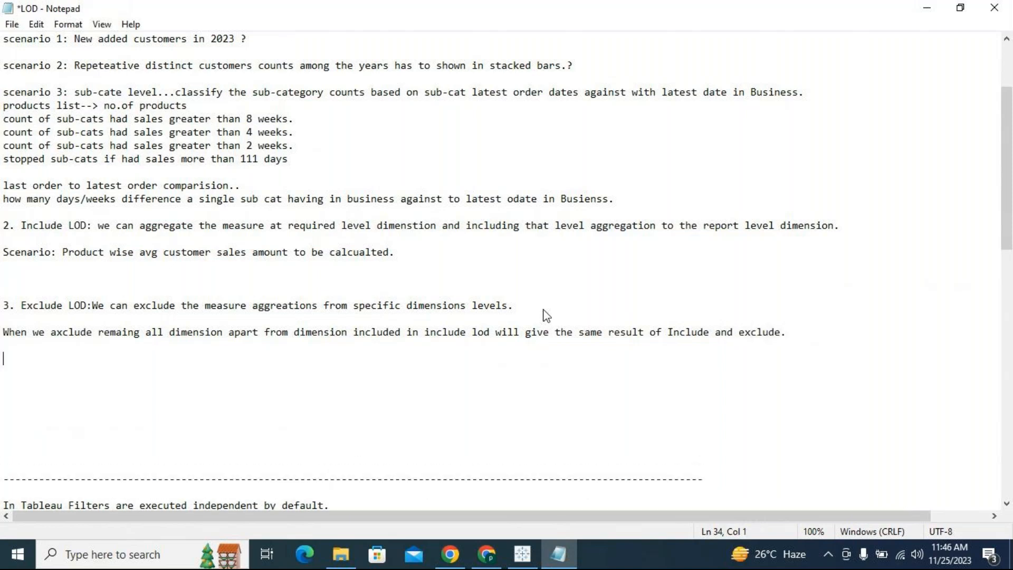
- Switch back to Tableau, add Include customer after Sales on the columns of Sheet 31, and view its formula
left_click(522, 554)
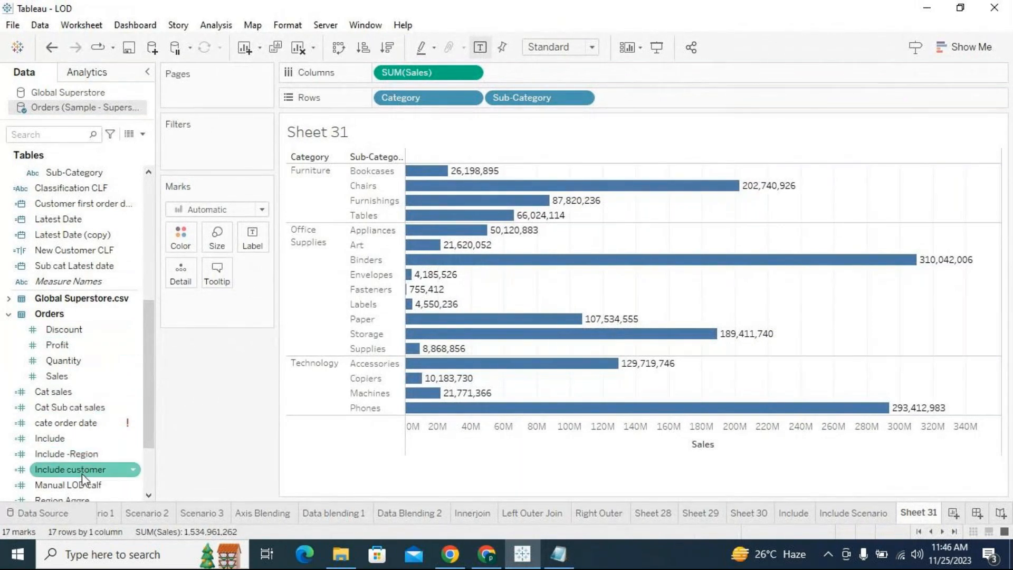
left_click_drag(82, 473, 611, 75)
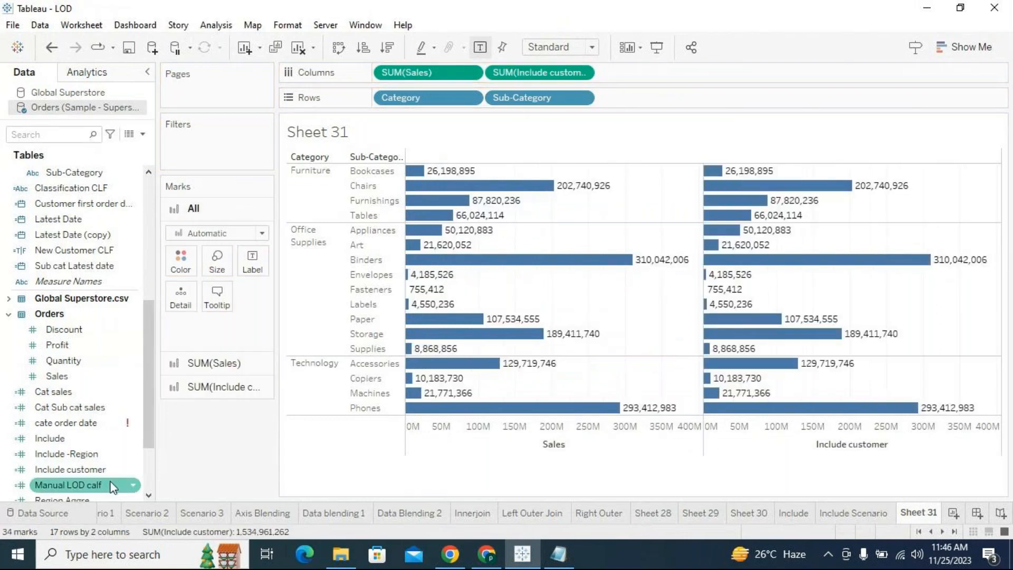
right_click(129, 470)
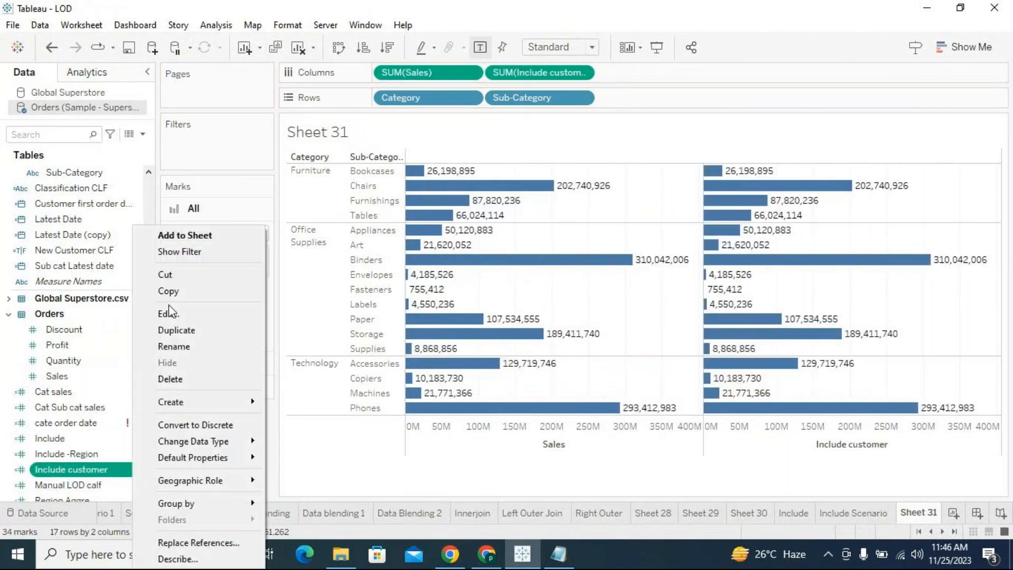
left_click(169, 313)
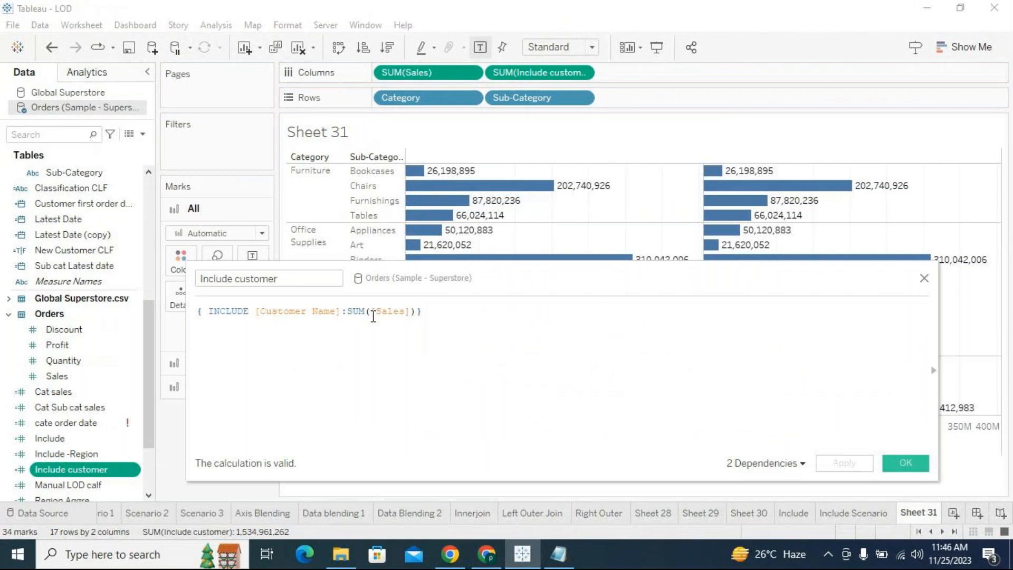
left_click(925, 278)
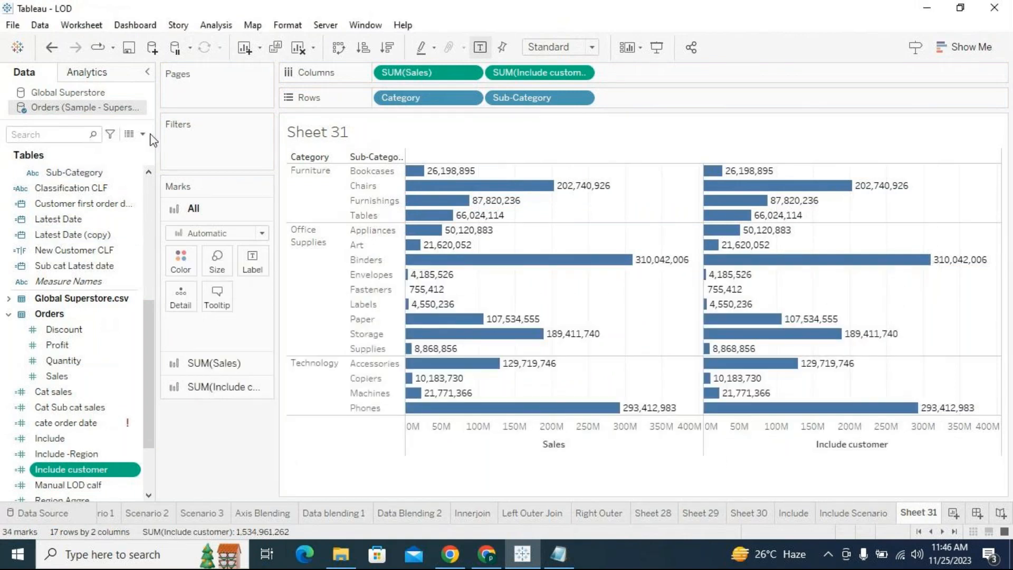
- Create a new calculated field named Exclude and get its formula area ready for entry
left_click(143, 134)
left_click(58, 149)
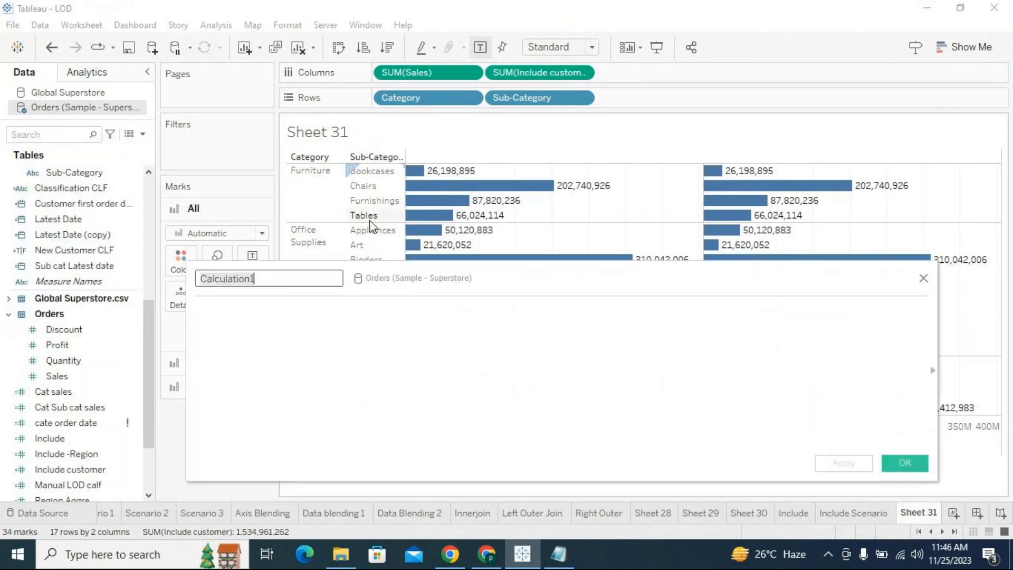
type("Exclude")
left_click(360, 320)
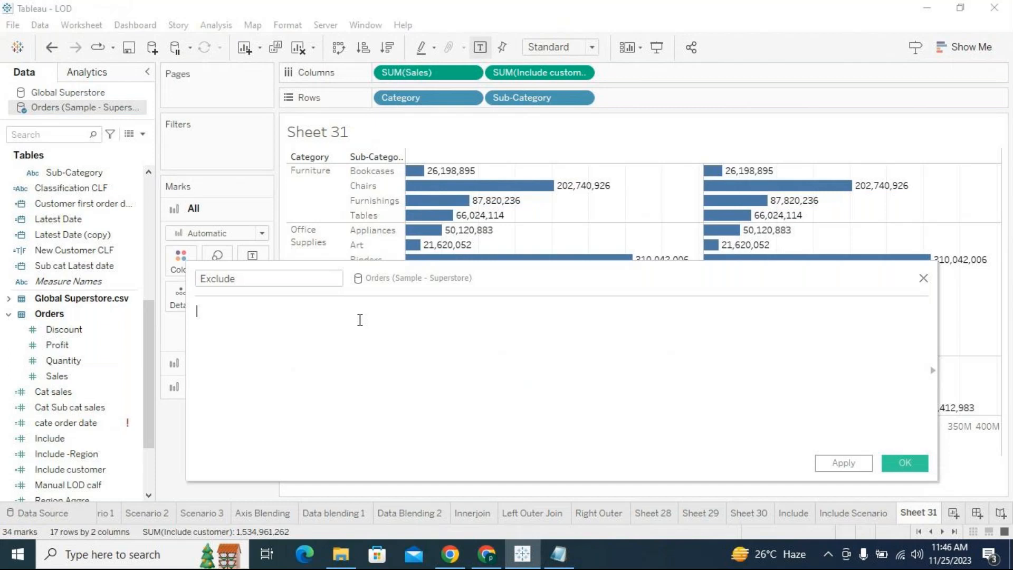
type("exclude")
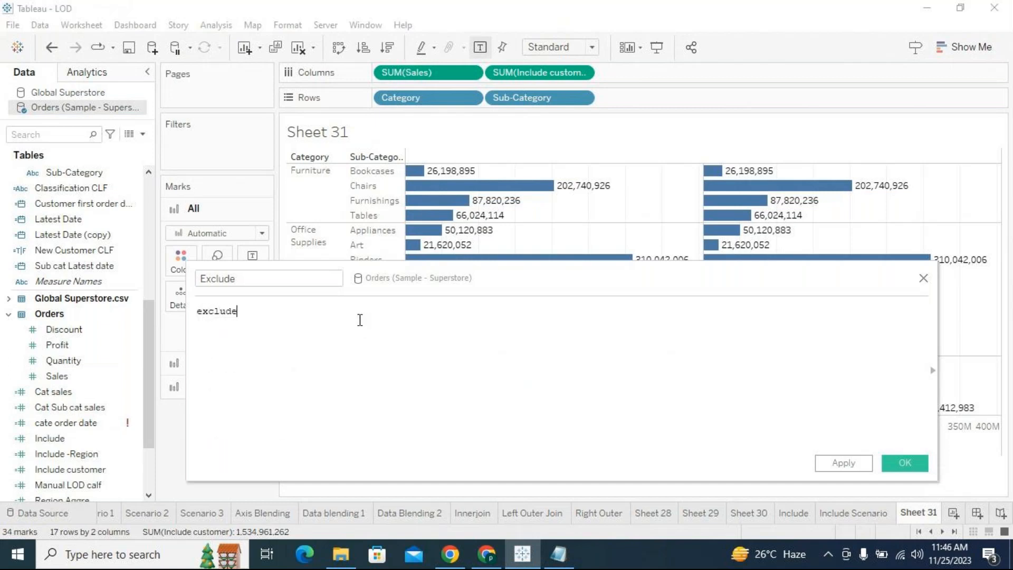
key("BackSpace")
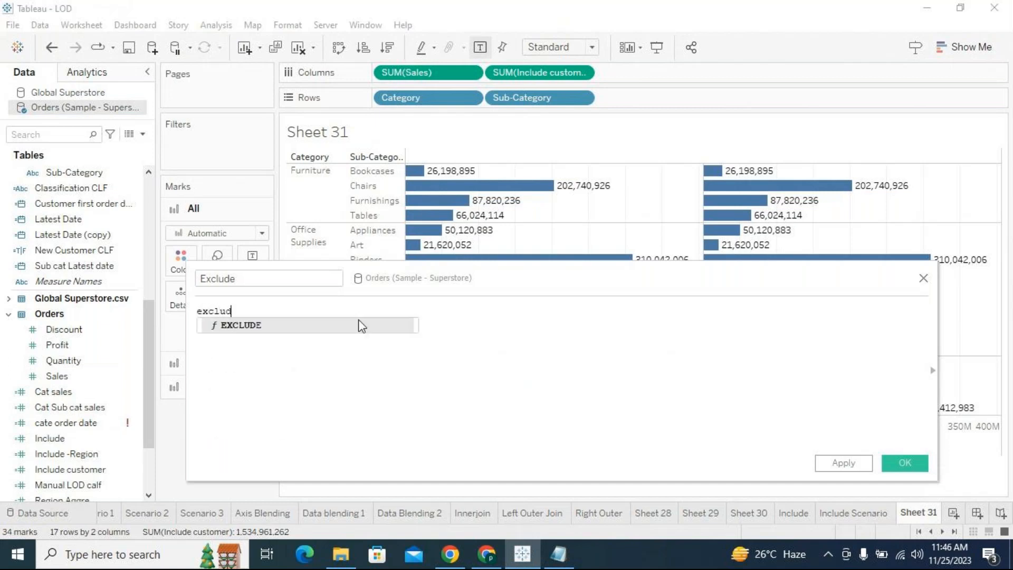
left_click(359, 325)
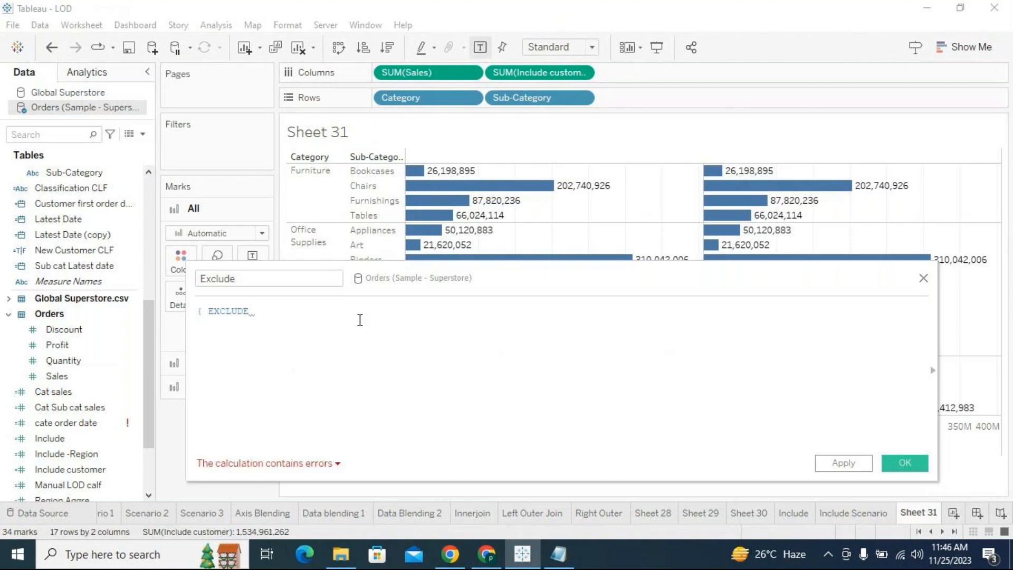
scroll(48, 237, "up", 6)
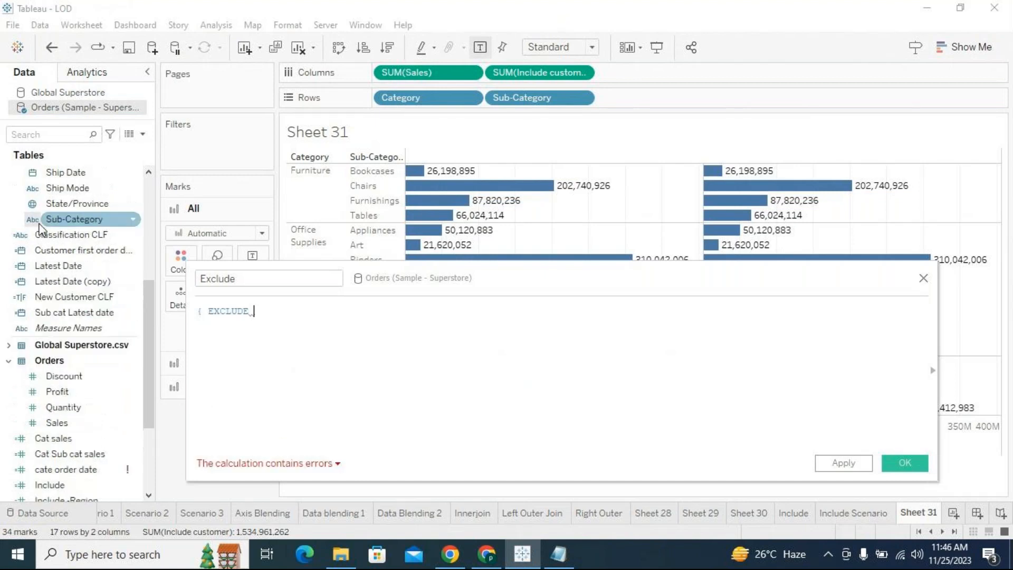
left_click(274, 313)
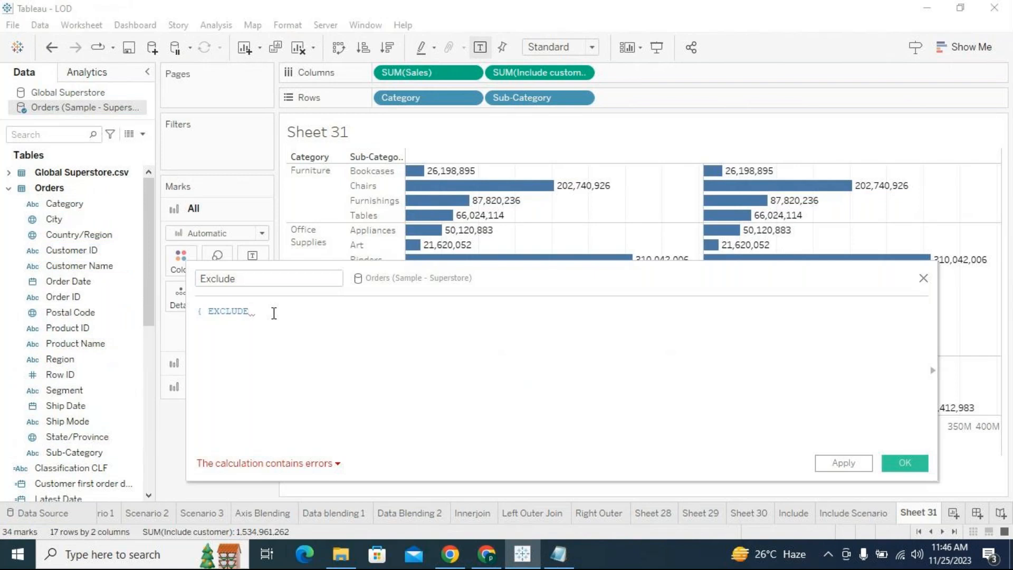
type("cat")
key("Return")
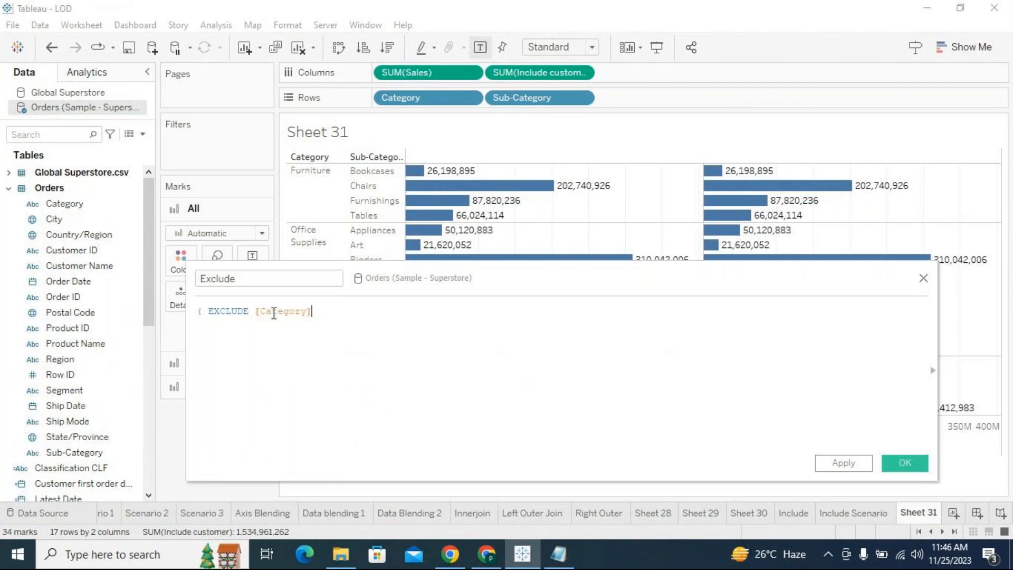
type(",city")
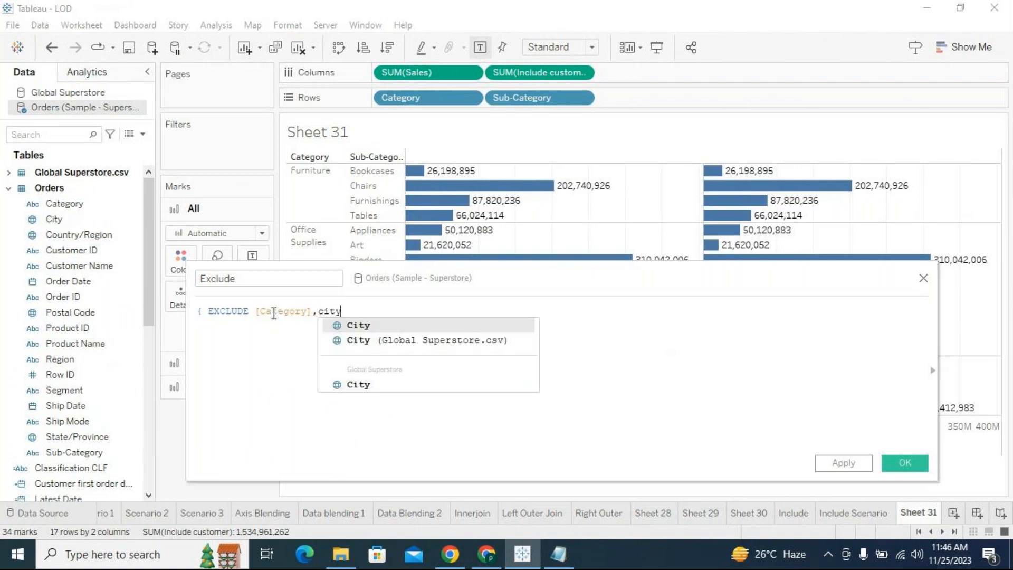
key("Return")
type(",country")
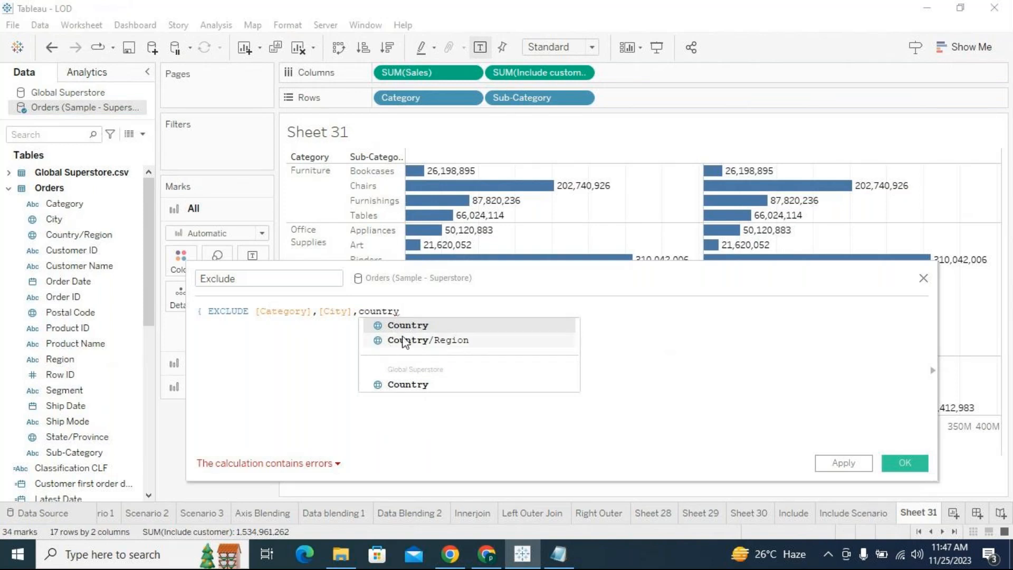
right_click(86, 108)
left_click(121, 118)
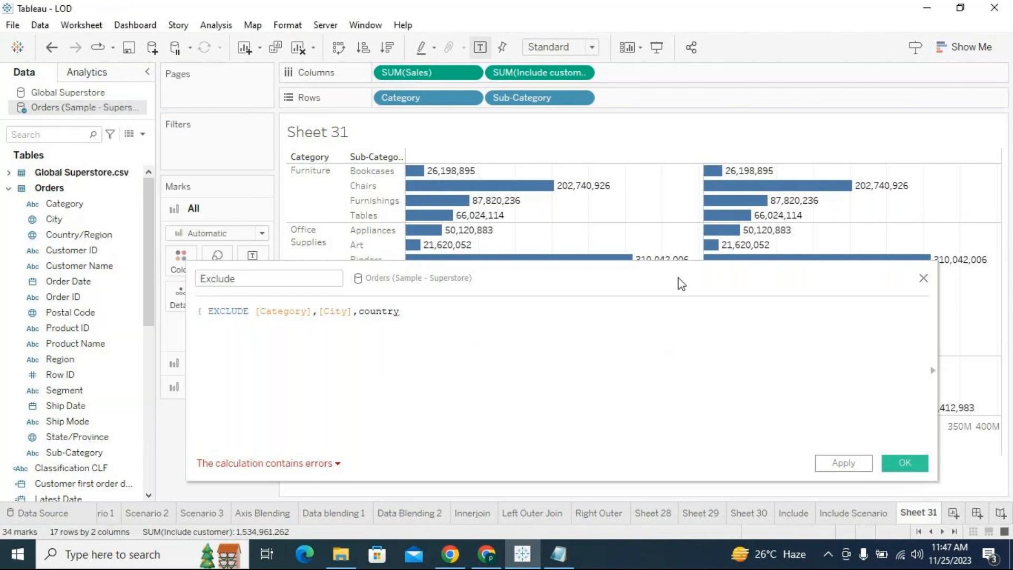
left_click(923, 278)
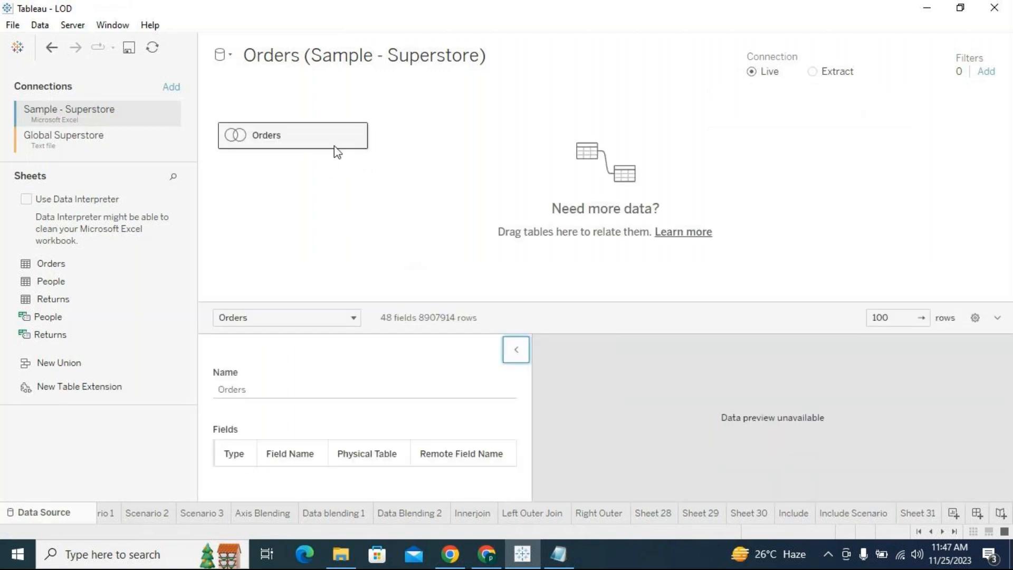
- Open the joined tables inside Orders in the data source and remove Global Superstore.csv from the join
left_click(356, 137)
left_click(381, 147)
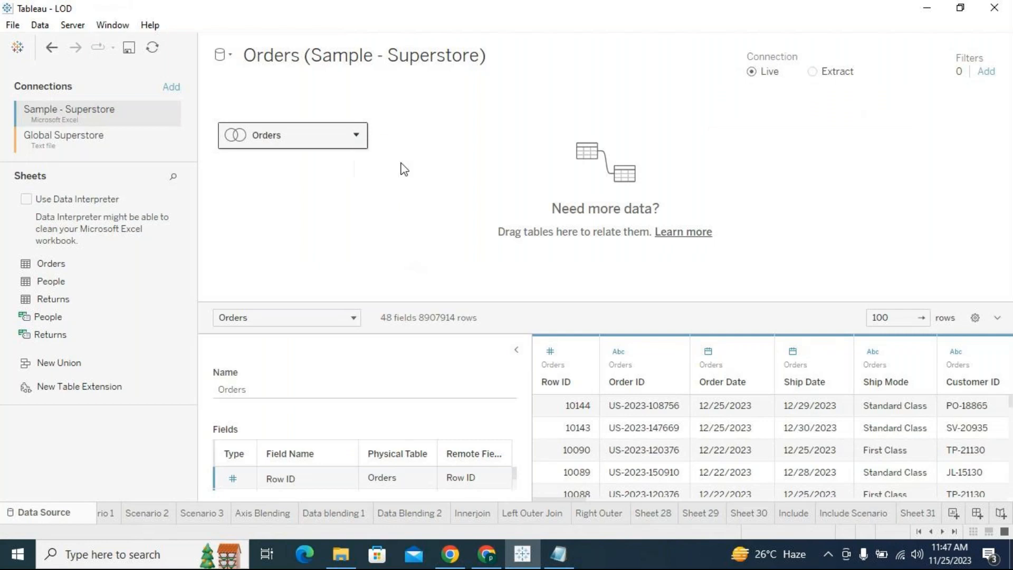
left_click(649, 151)
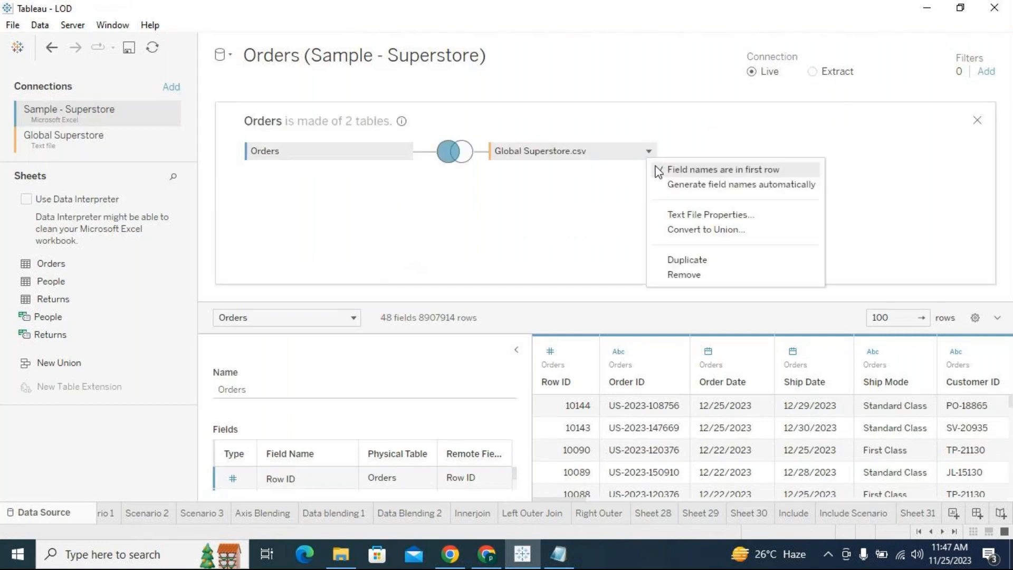
left_click(684, 275)
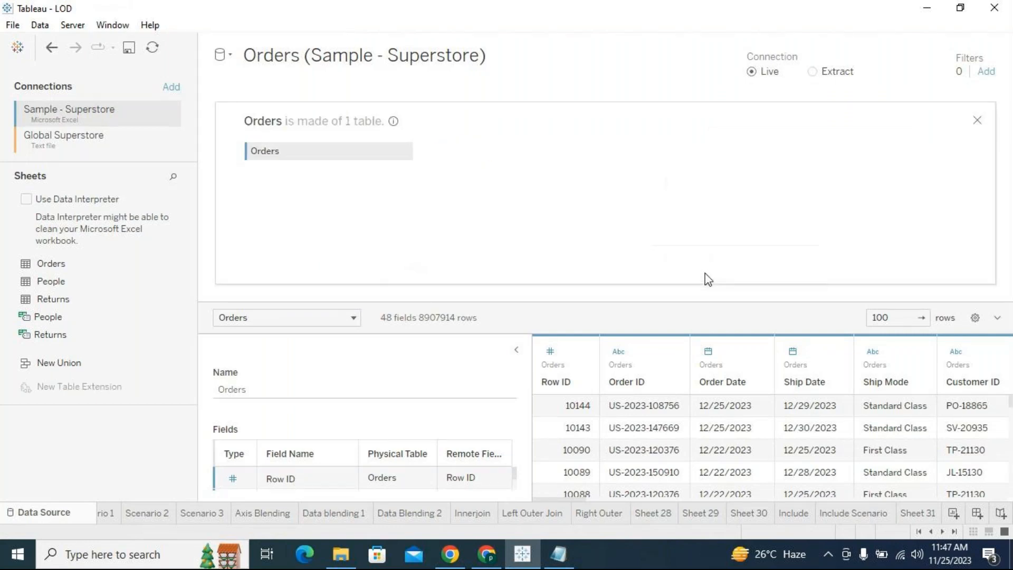
left_click(978, 121)
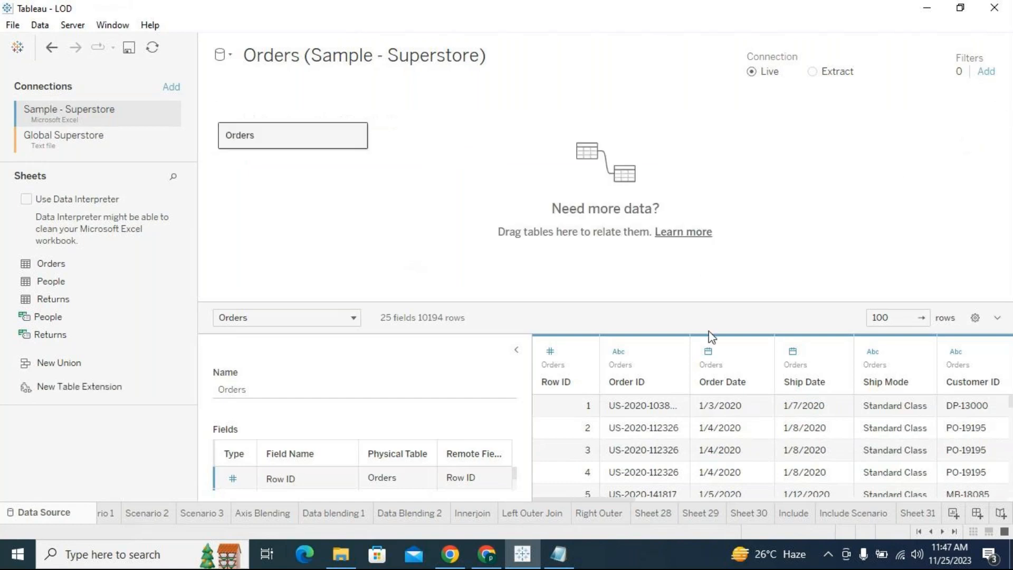
- Return to Sheet 31 and delete the invalid Market and cate order date fields from the Orders data source
left_click(955, 532)
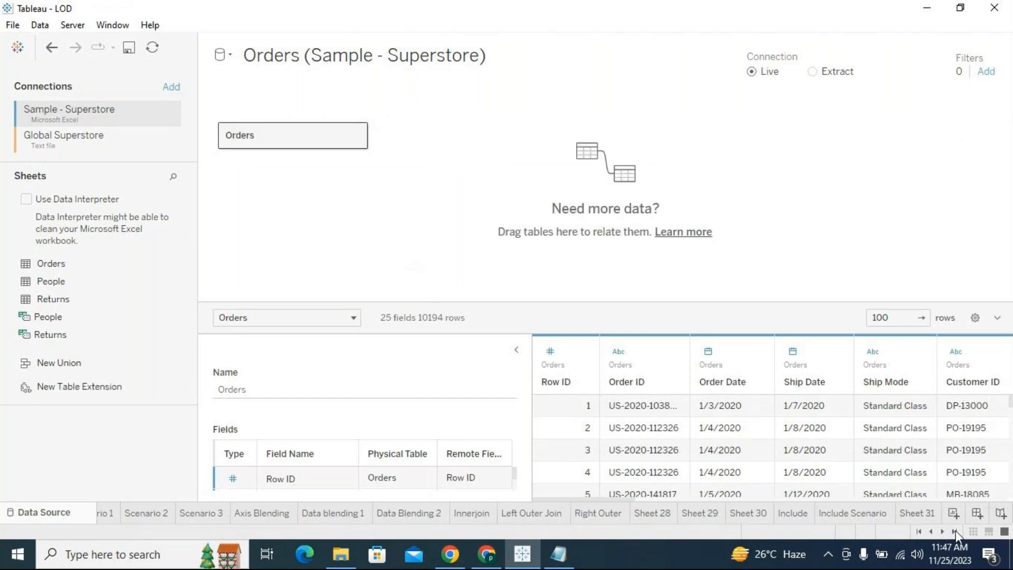
left_click(869, 518)
left_click(927, 515)
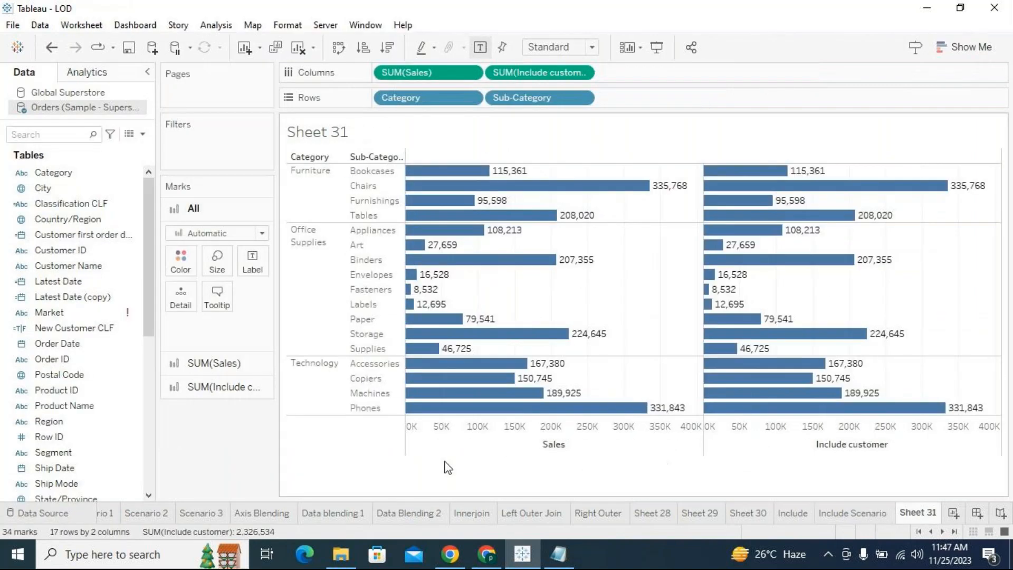
left_click(132, 316)
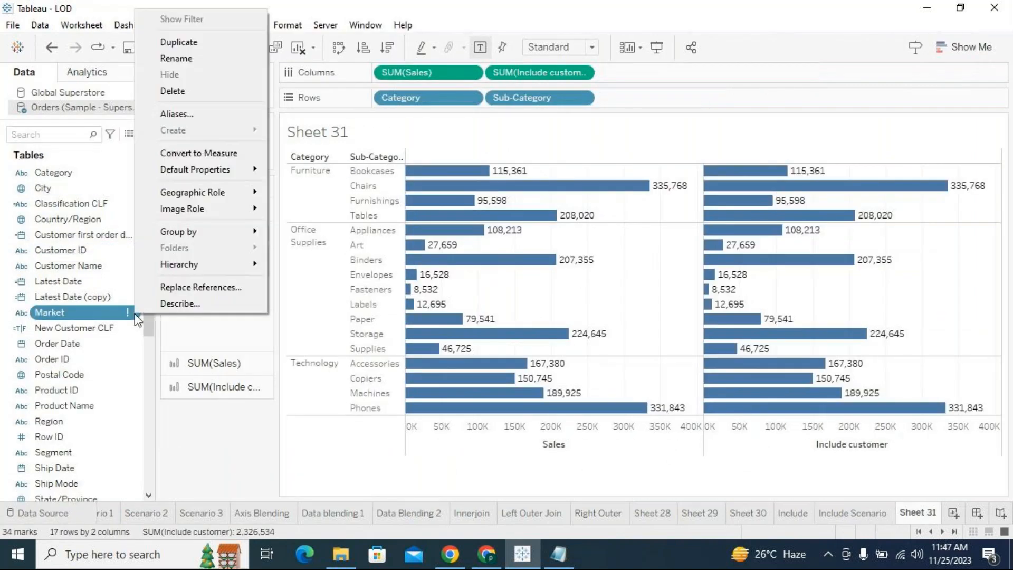
left_click(182, 92)
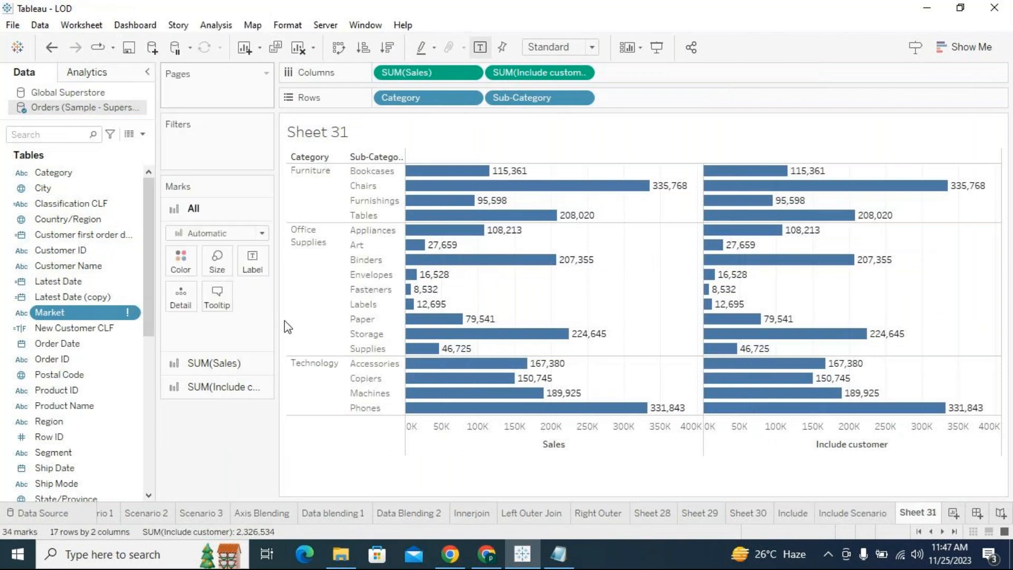
scroll(92, 346, "down", 6)
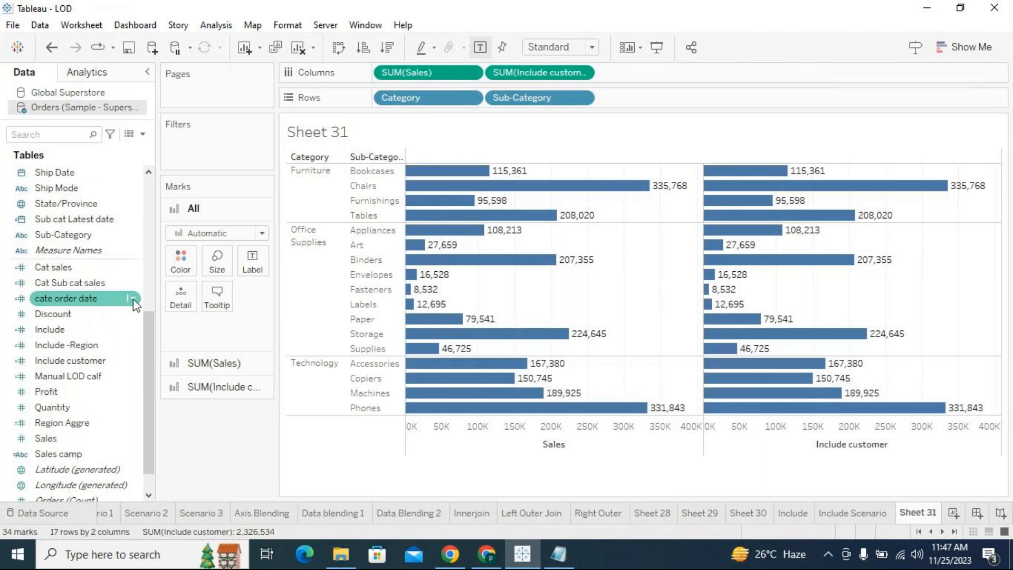
left_click(133, 299)
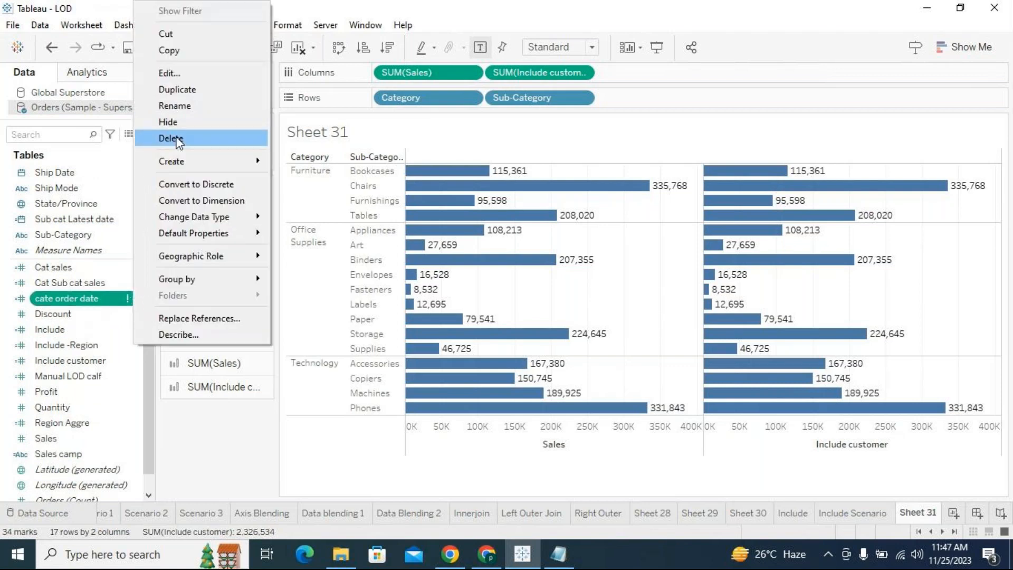
left_click(177, 138)
- Create a calculated field named Exclude LOD and get its formula area ready for entry
scroll(108, 311, "up", 4)
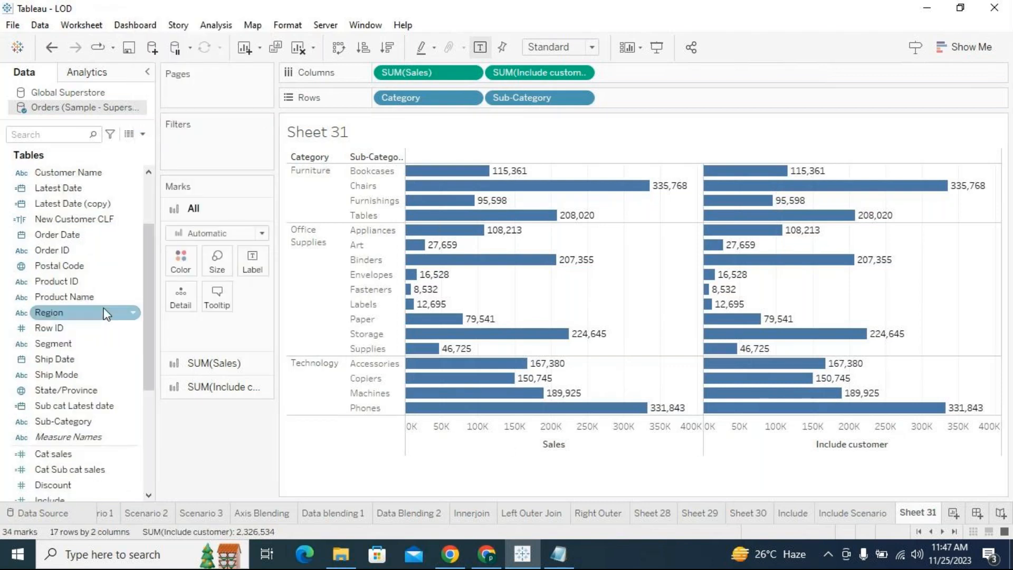
scroll(107, 315, "up", 1)
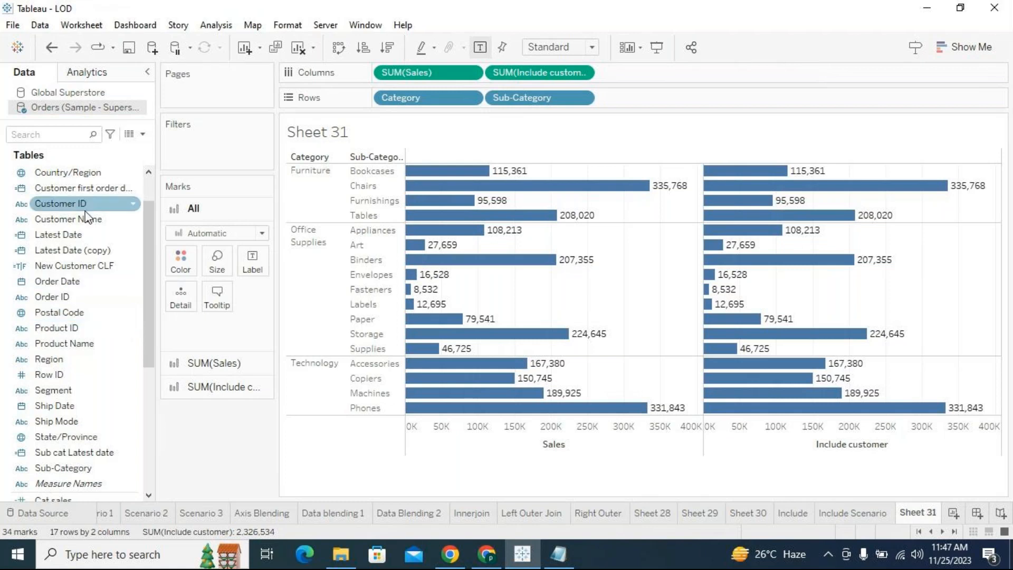
scroll(121, 221, "up", 3)
left_click(143, 135)
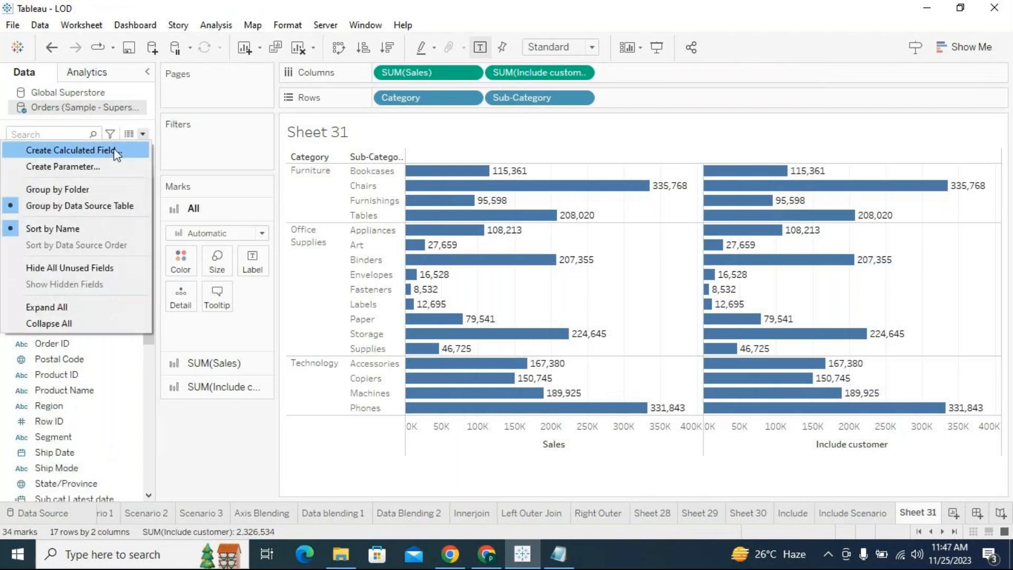
left_click(138, 148)
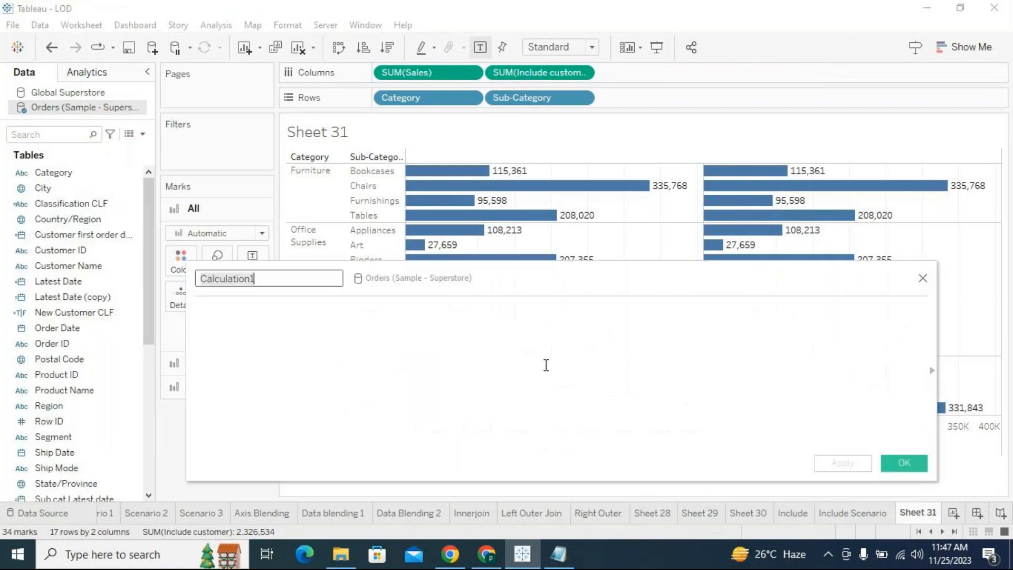
type("Exclude LOD")
left_click(398, 320)
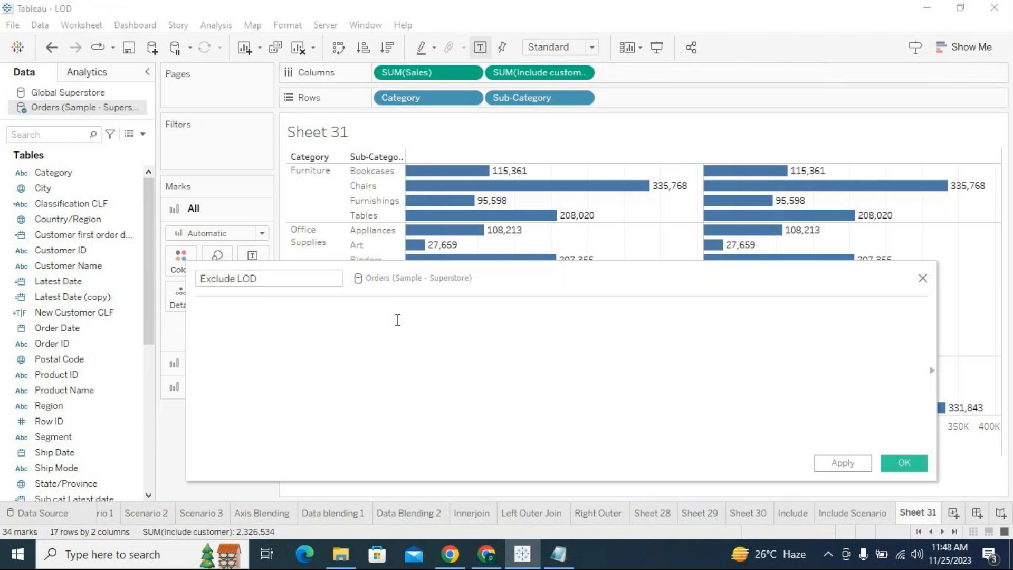
- Begin the Exclude LOD formula with { EXCLUDE [Category],[City], as the first excluded dimensions
type("clude")
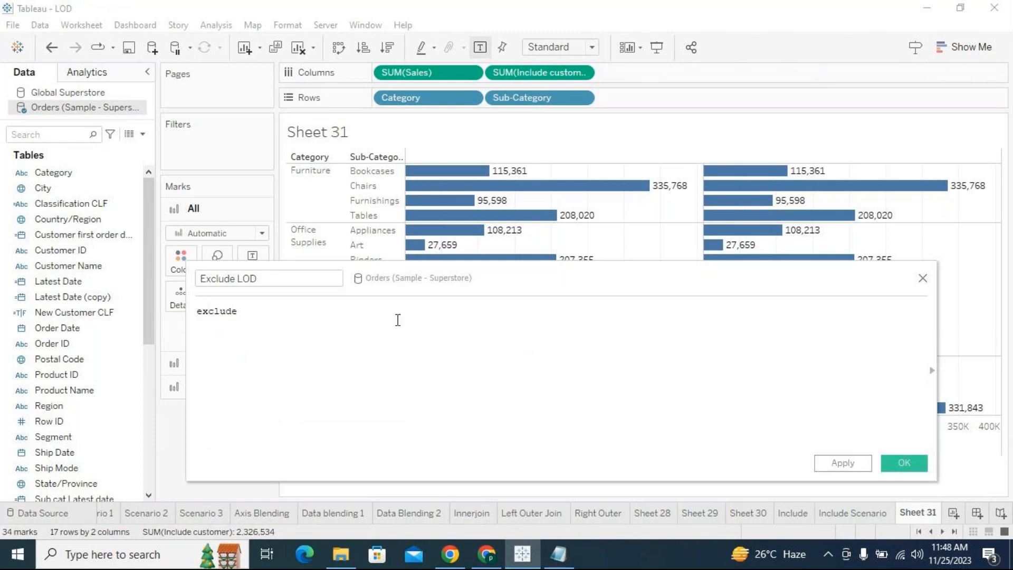
key("Return")
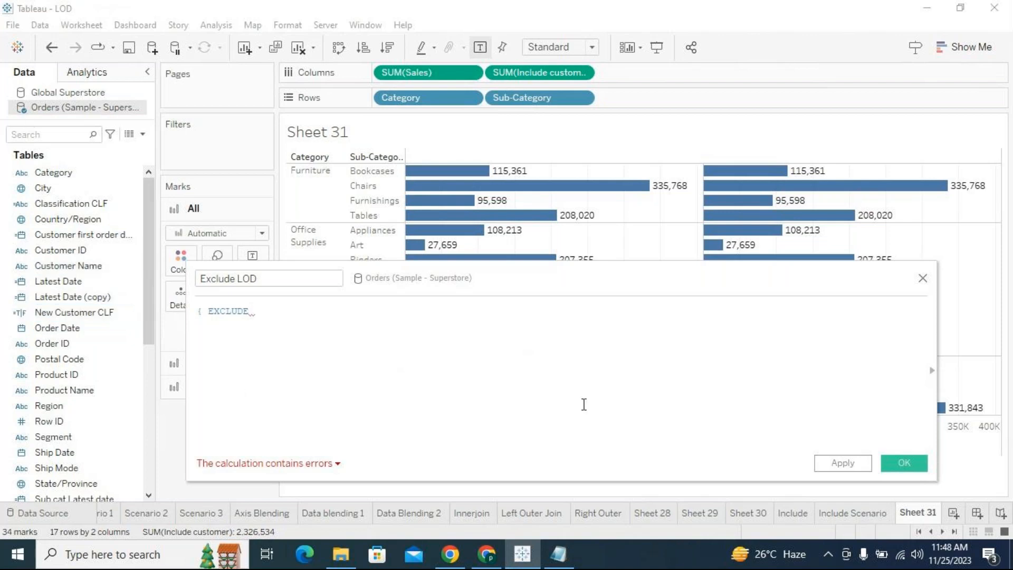
type("cate")
key("Return")
type(",")
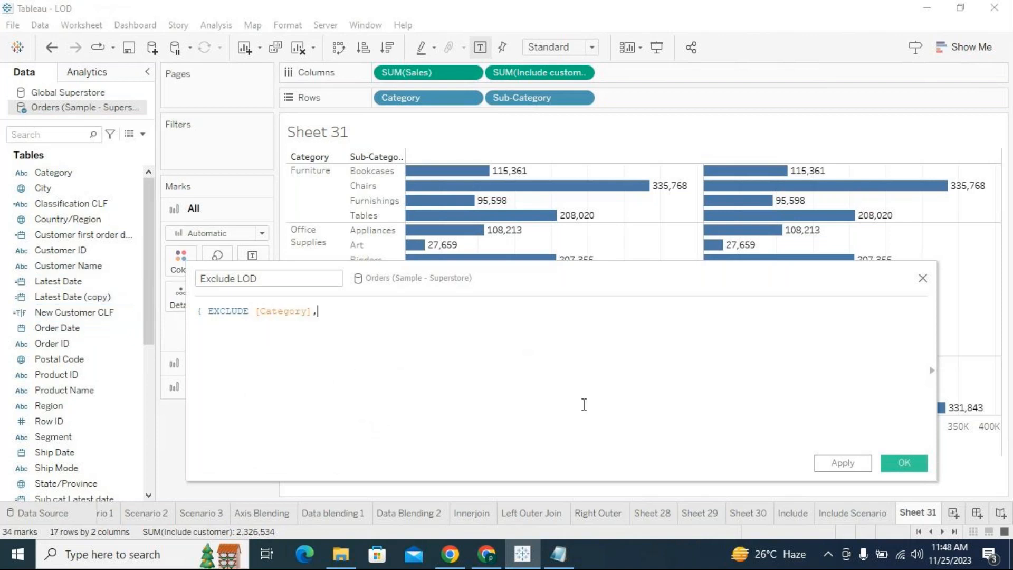
type("city")
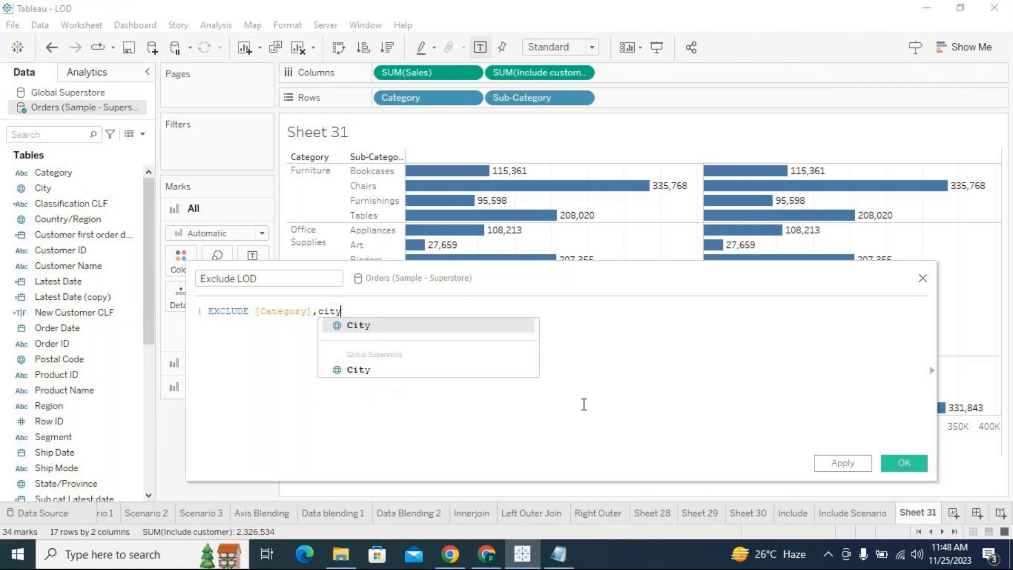
key("Return")
type(",")
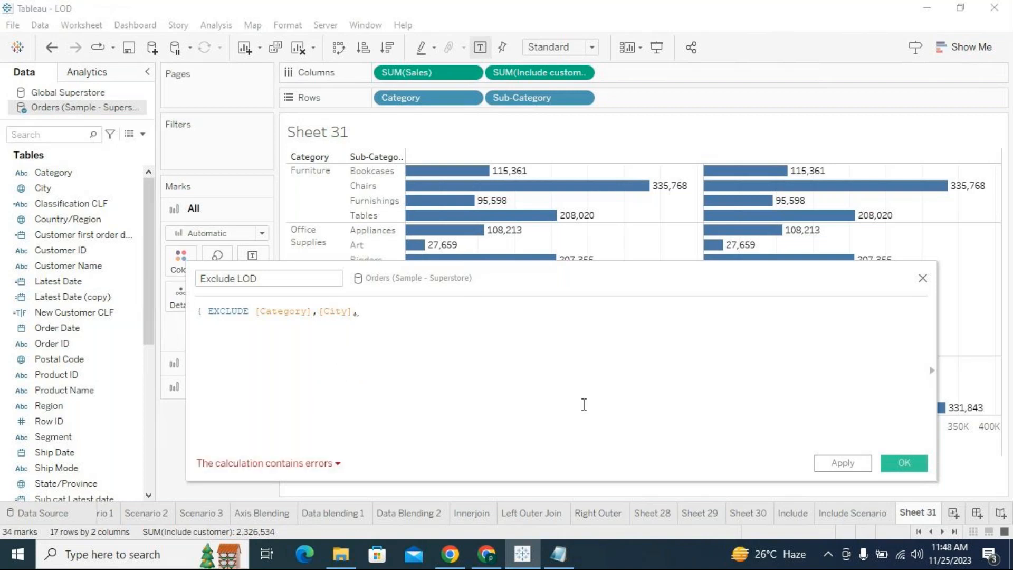
type("countr")
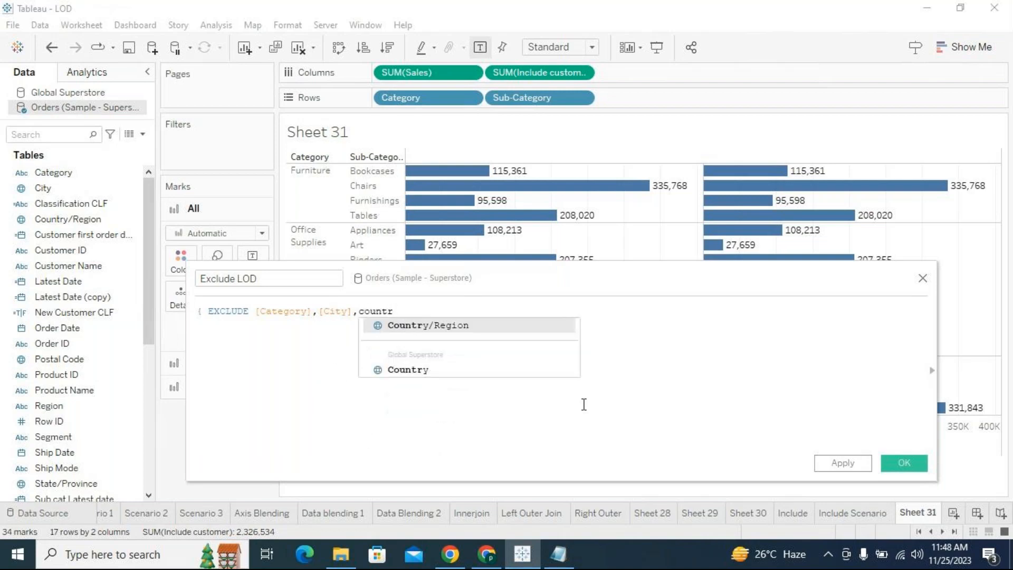
- Add [Country/Region] and [Customer ID] to the excluded dimensions in the Exclude LOD formula, each followed by a comma
key("Return")
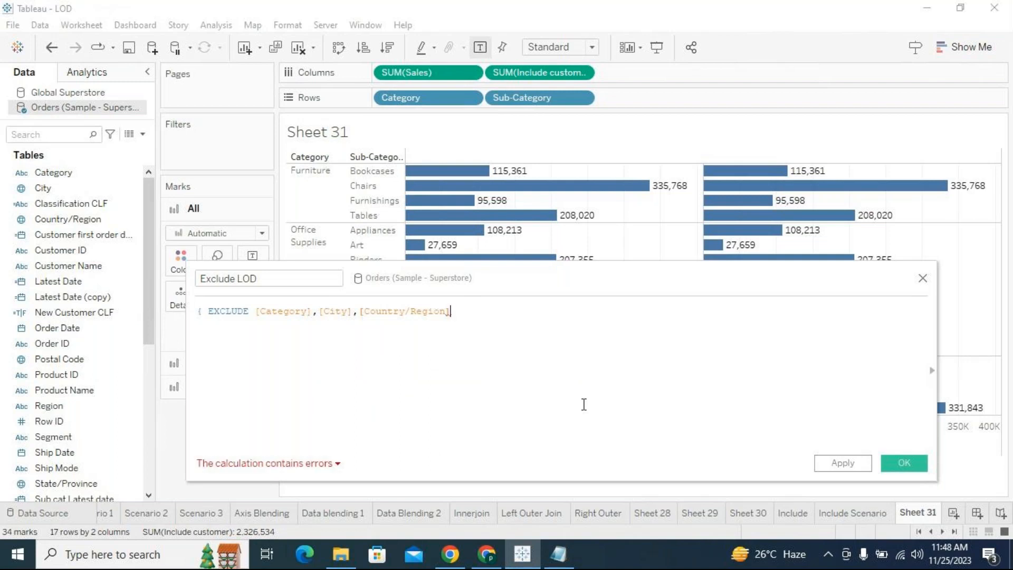
type(",custom")
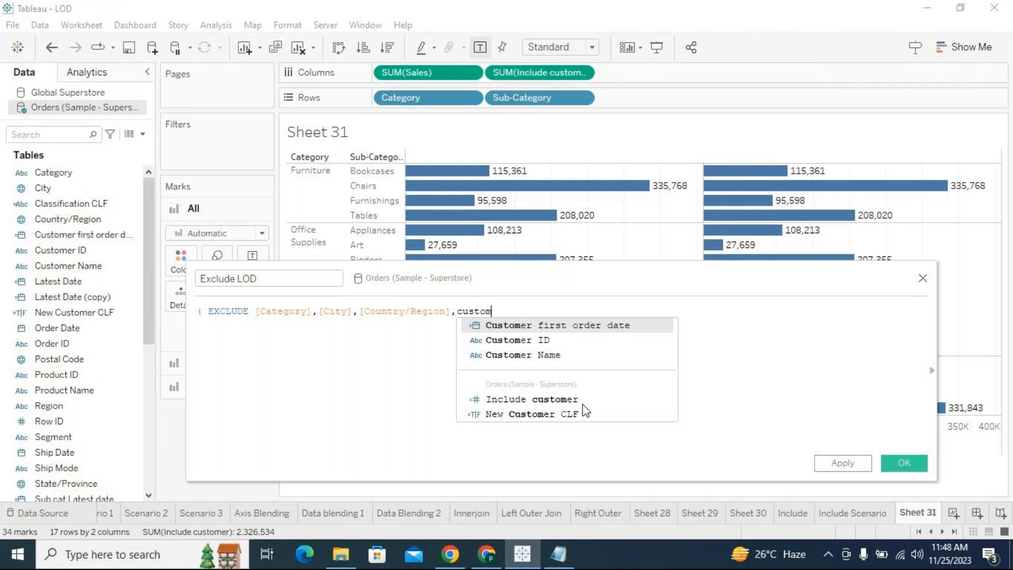
key("Down")
key("Return")
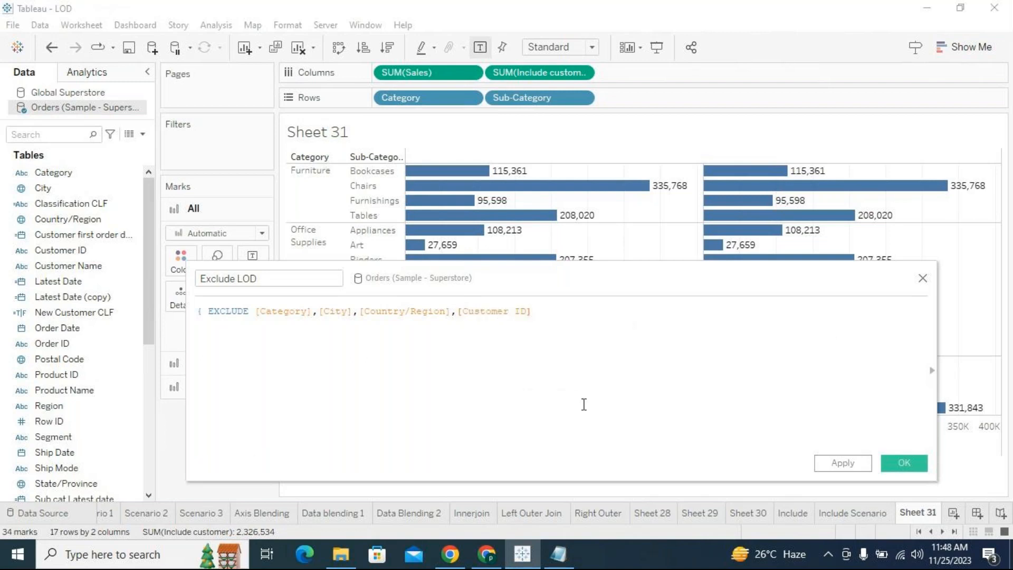
type(",")
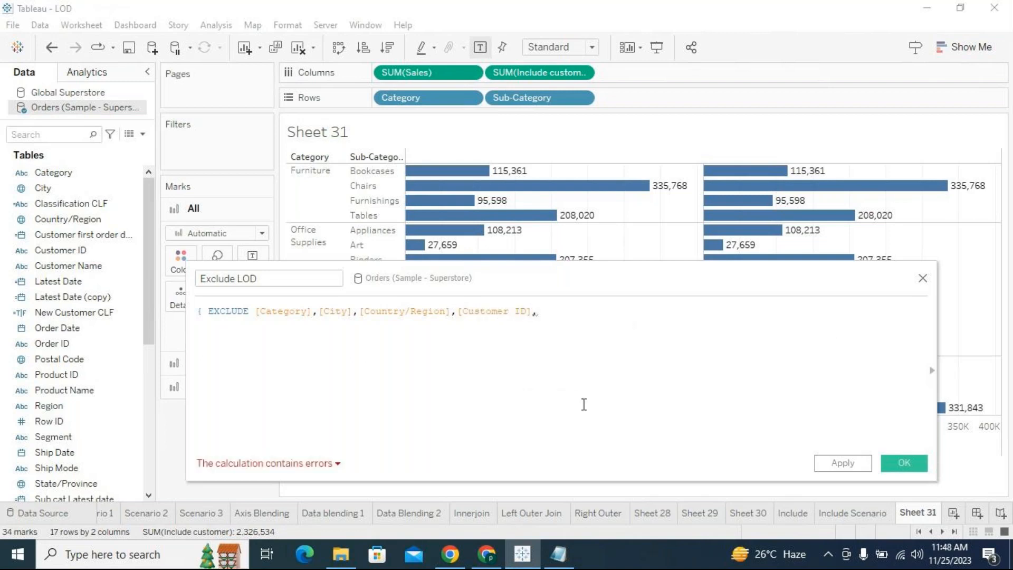
type("order")
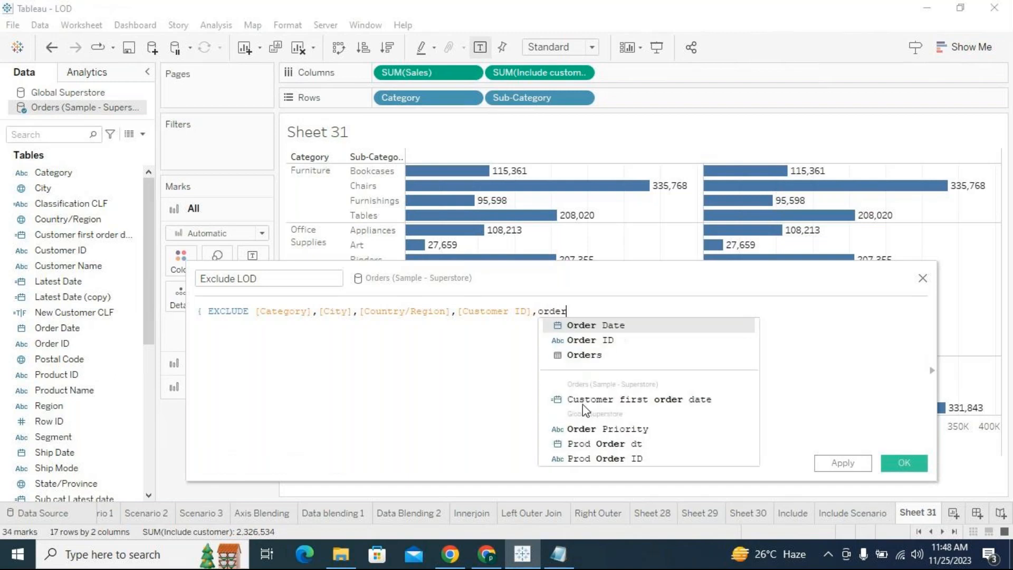
- Extend the EXCLUDE list with [Order Date] and [Order ID], separated by a comma
key("Return")
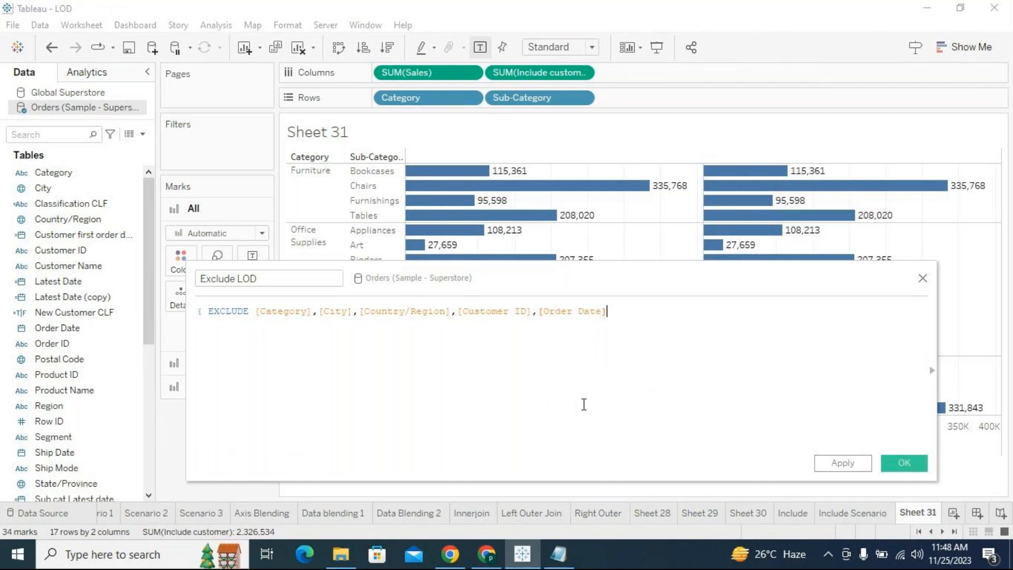
type(",order")
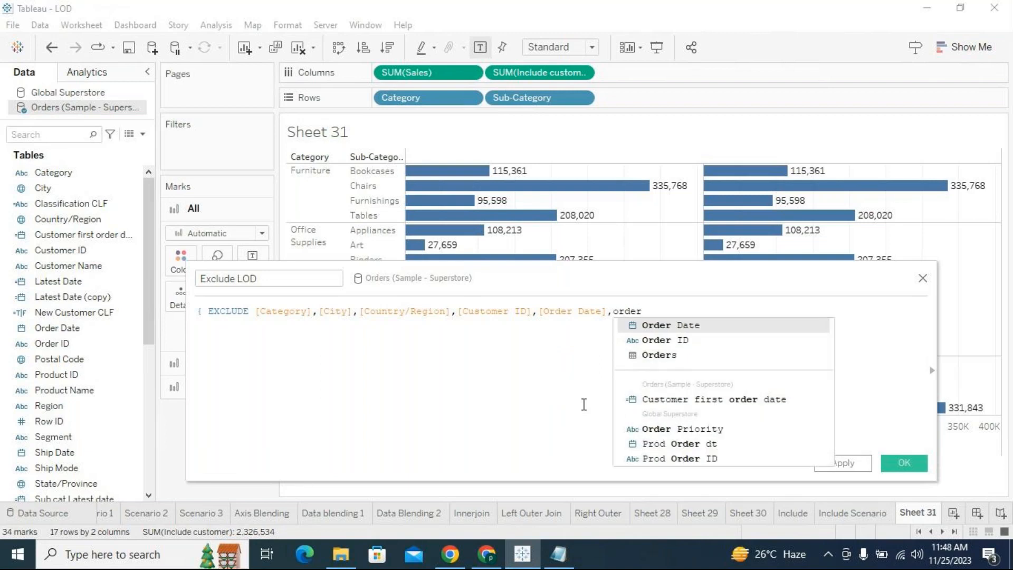
key("Down")
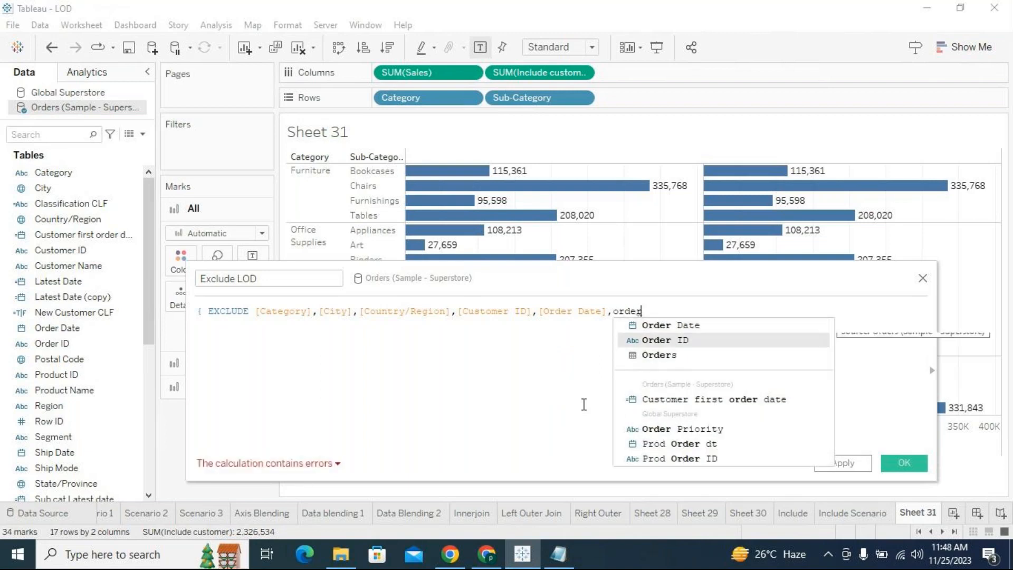
key("Return")
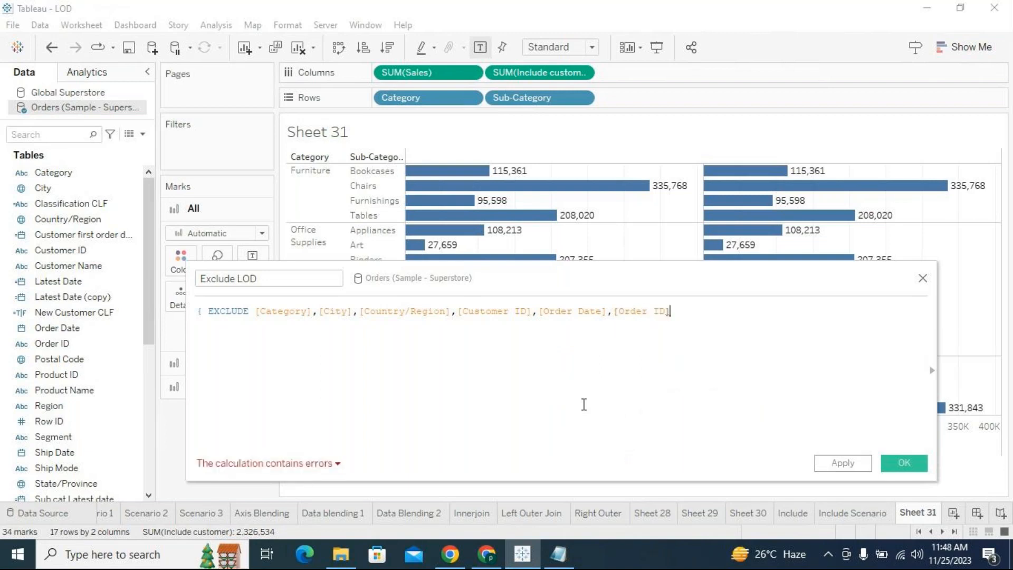
- Append [Postal Code], [Product ID] and [Product Name] from the Orders data source to the EXCLUDE list
type(",post")
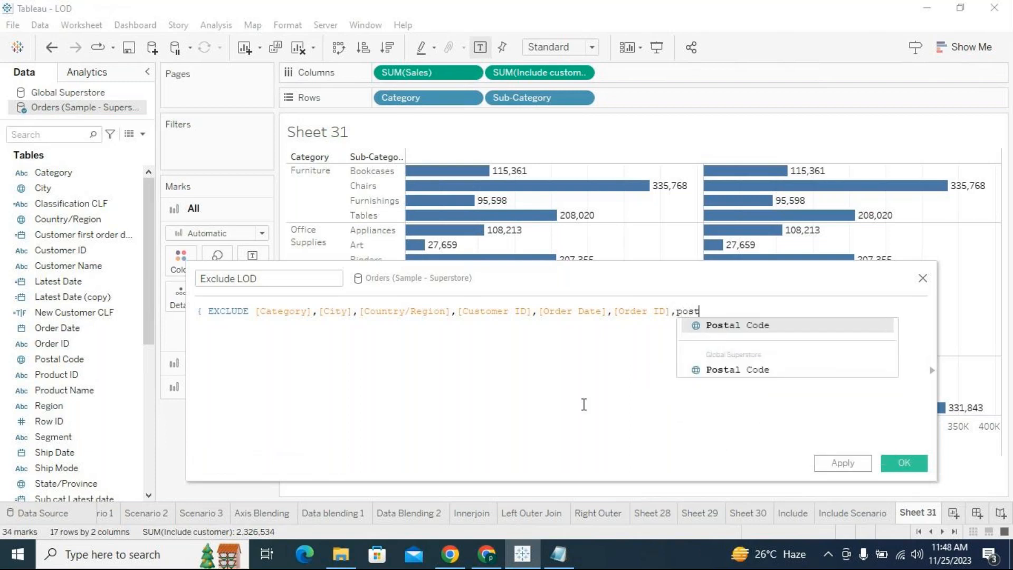
key("Return")
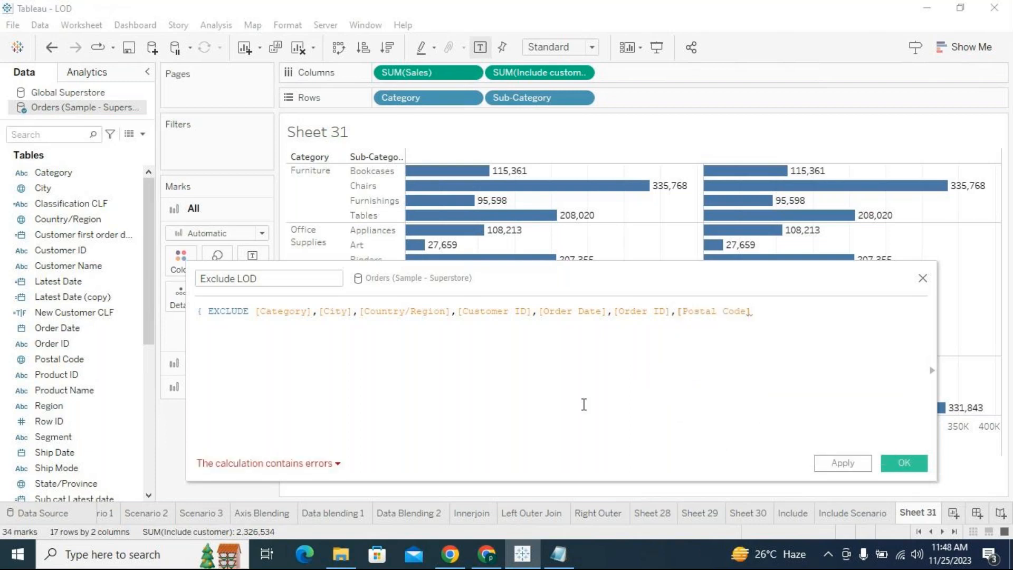
type(",prod")
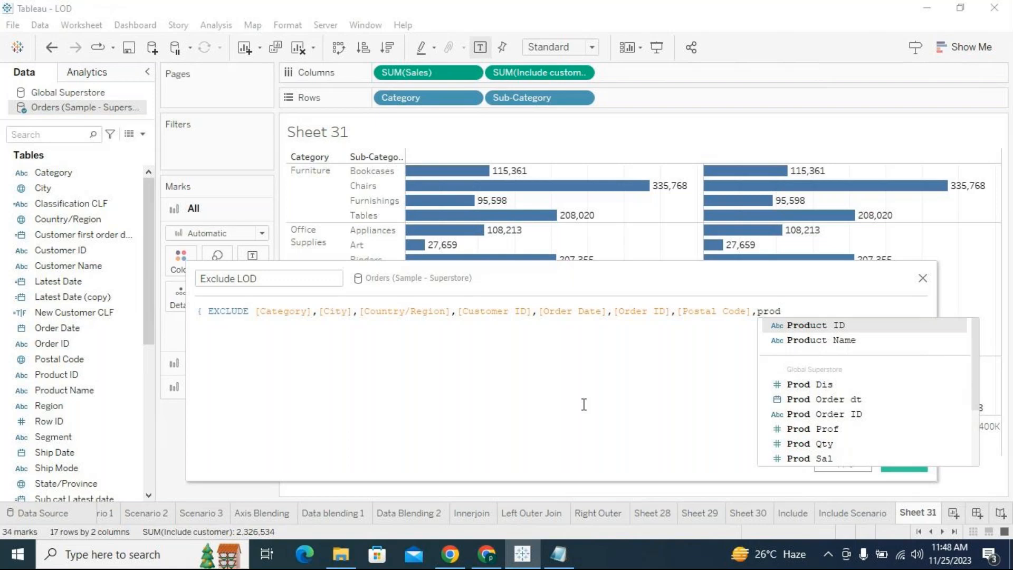
key("Return")
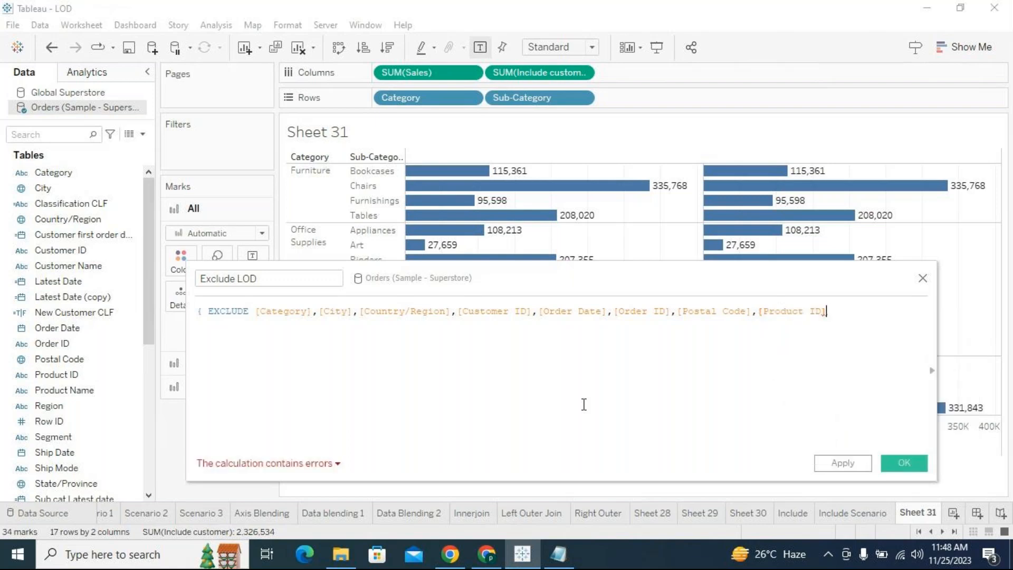
type("pro")
key("Down")
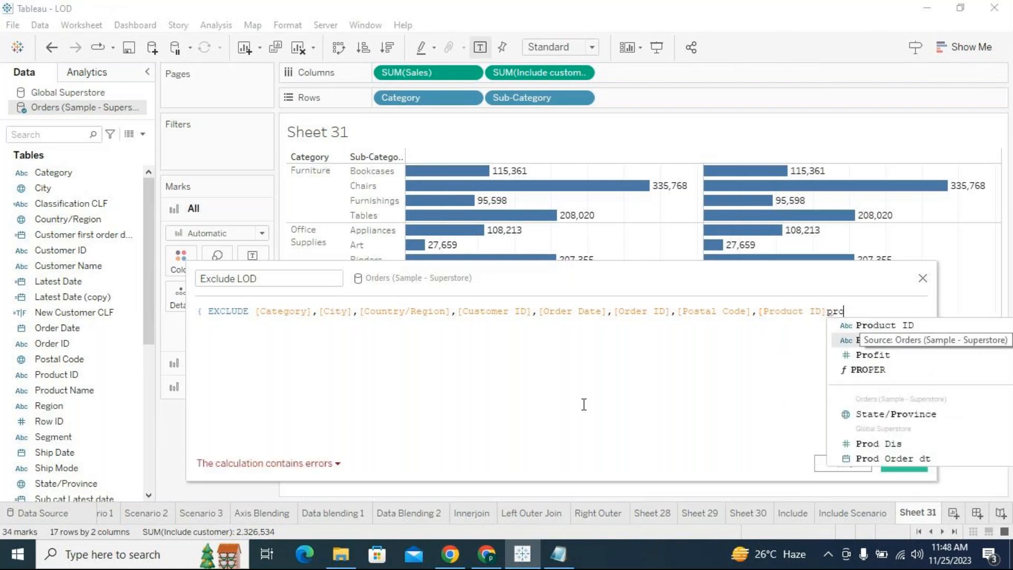
key("Return")
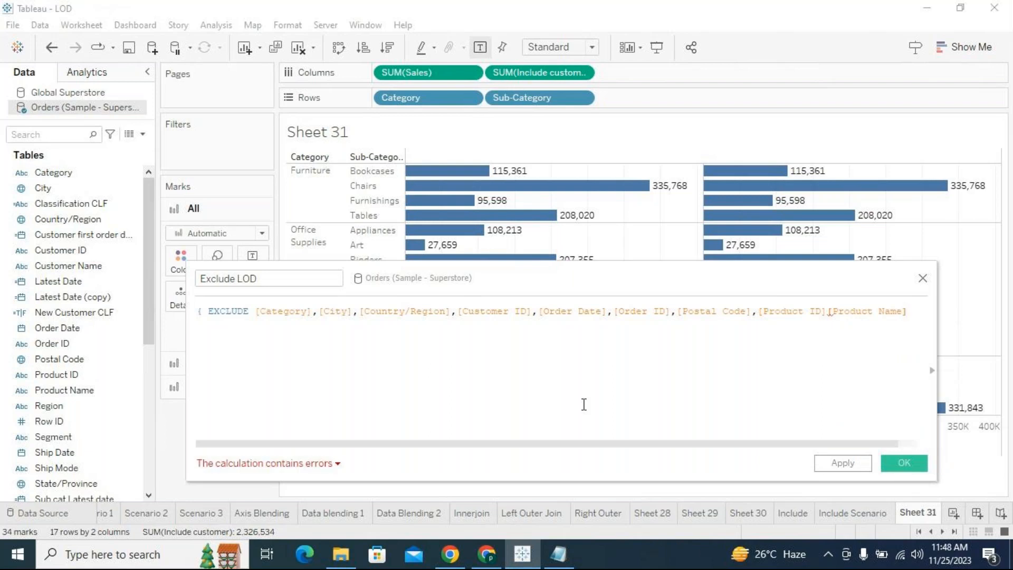
- Insert the missing comma between [Product ID] and [Product Name], and end the line with a comma and a line break
key("Left")
key("Left")
key("Left")
key("Left")
key("Left")
key("Left")
key("Left")
key("Left")
key("Left")
key("Left")
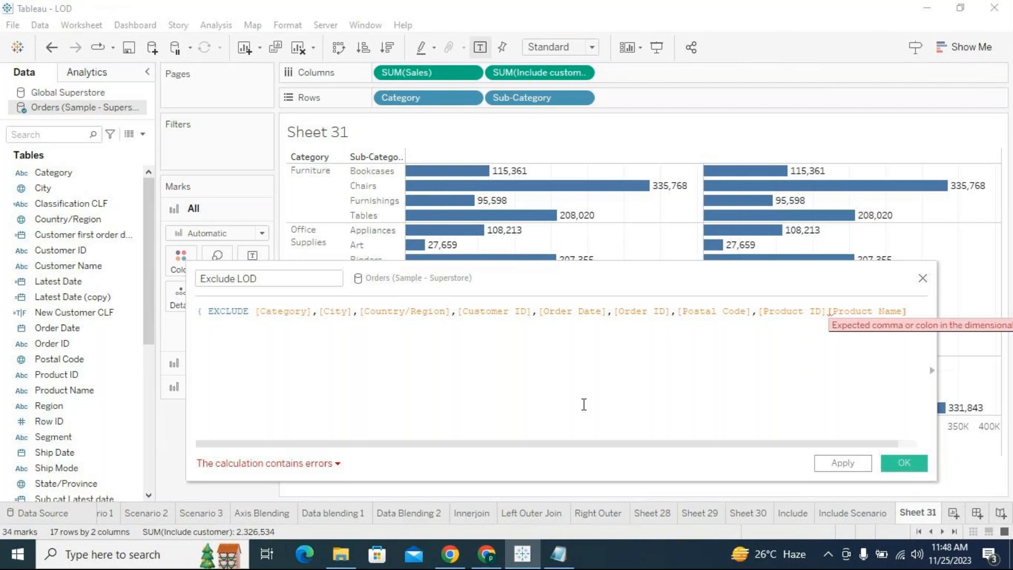
type(",")
key("Right")
key("Right")
key("Right")
key("Right")
key("Right")
key("Right")
key("Right")
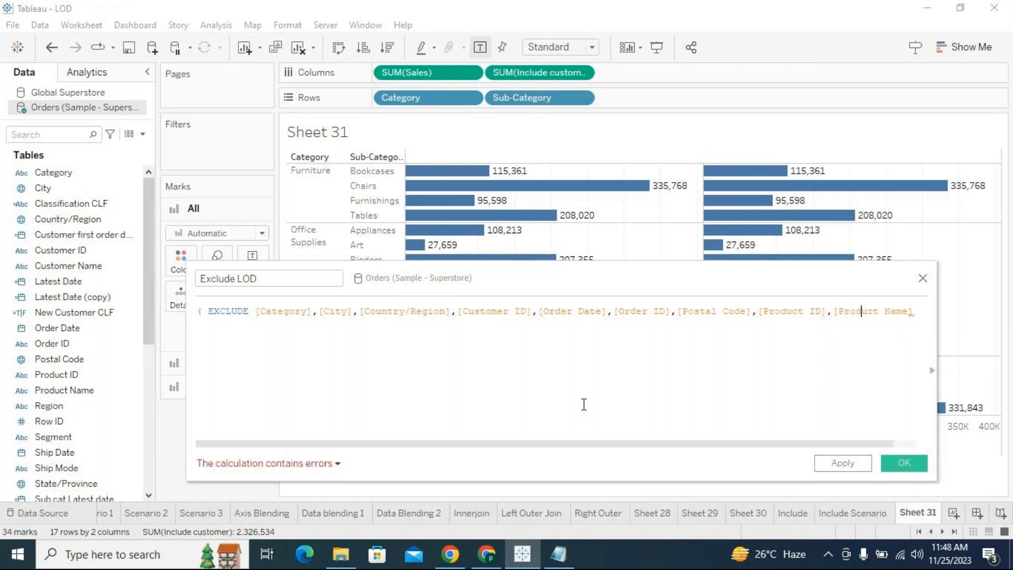
key("Right")
key("Right")
key("Right")
key("Right")
key("Right")
key("Right")
key("Right")
type(",")
key("Return")
- Add [Region] and [Row ID] on the formula's second line, each followed by a comma
type("ry/Reg")
type("io")
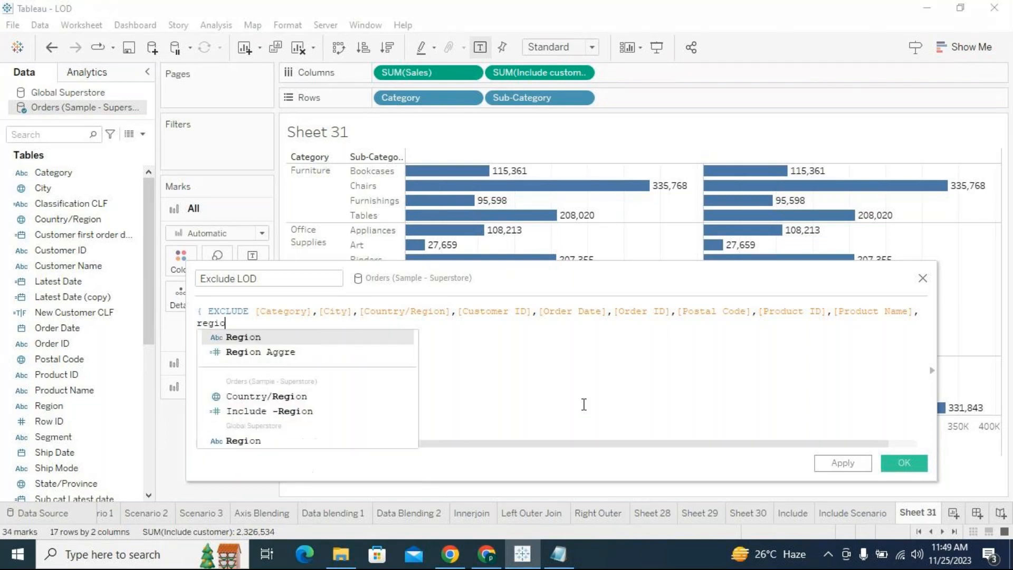
key("Return")
type(",")
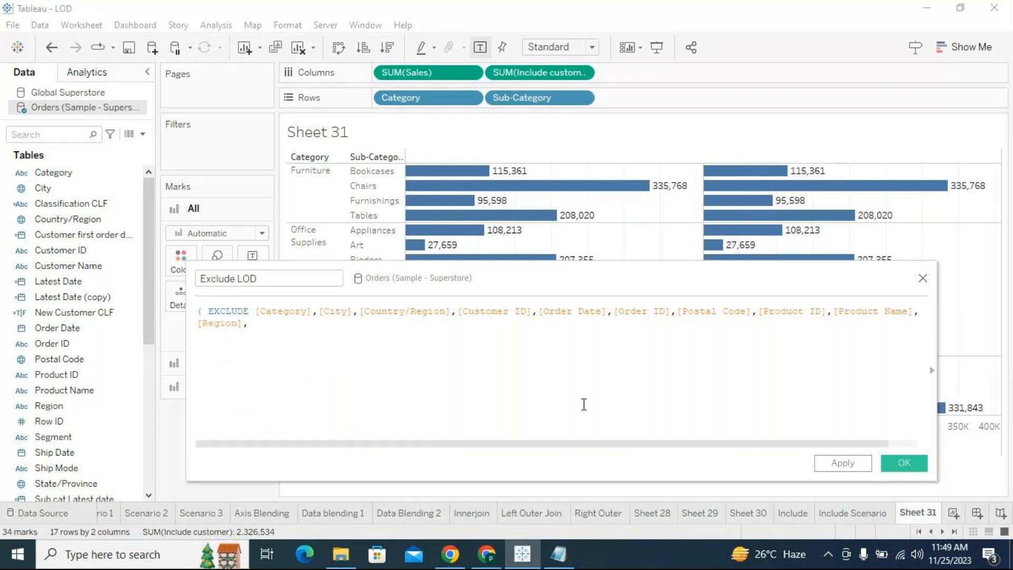
type("rowi")
key("Return")
type(",")
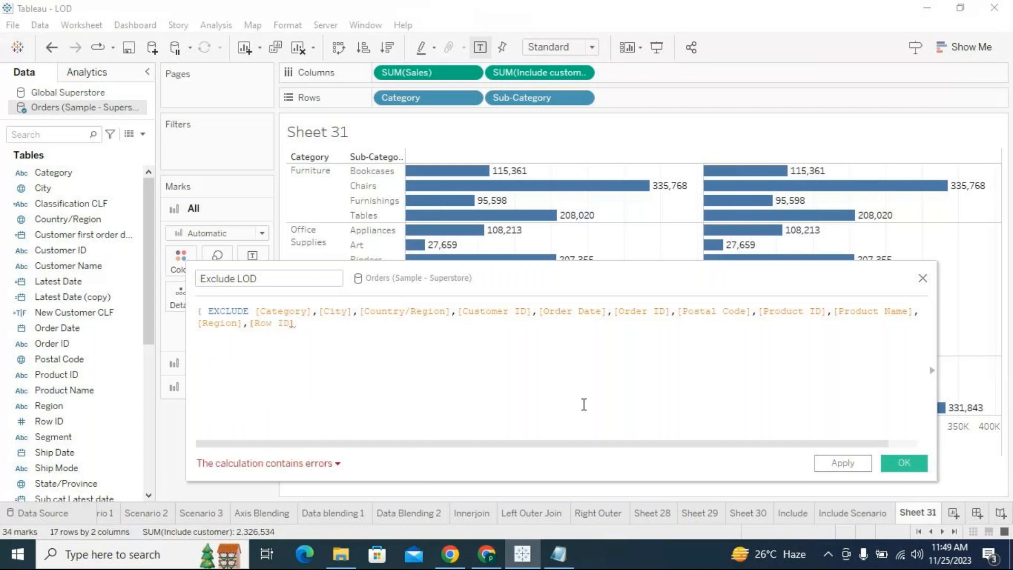
type(",")
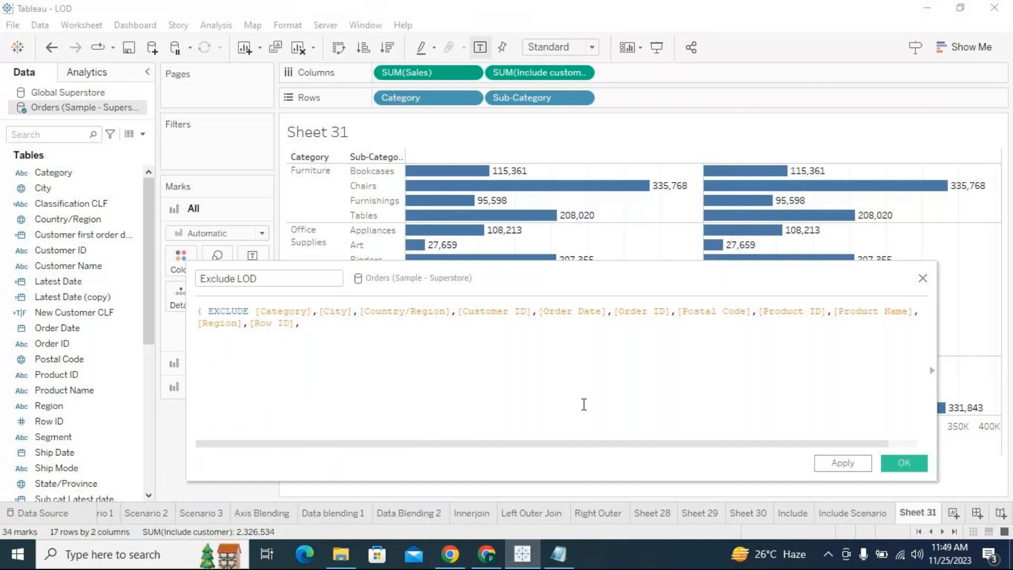
type("seg")
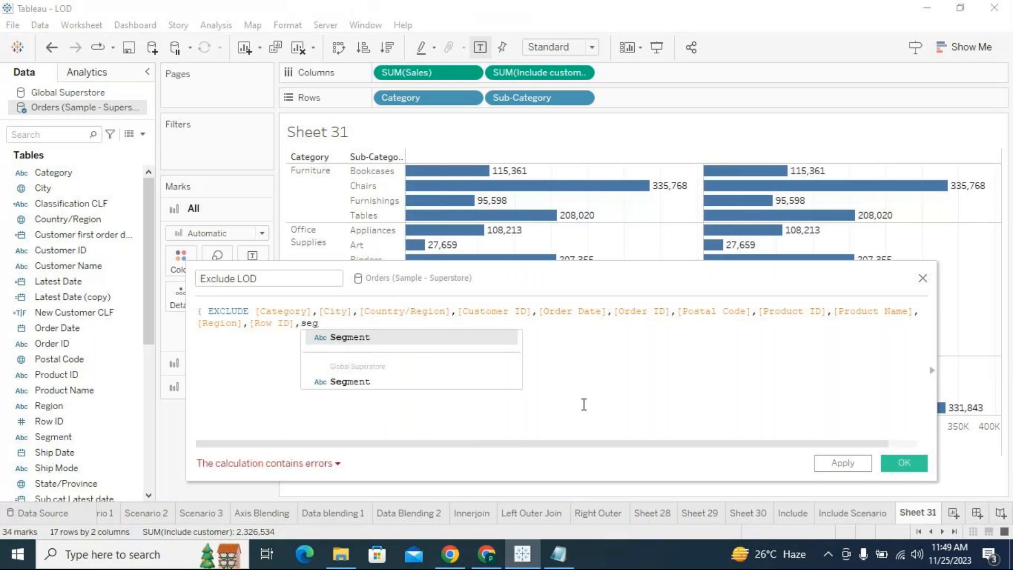
- Append [Segment], [Ship Date] and [Ship Mode] from the Orders data source to the EXCLUDE list, separated by commas
key("Return")
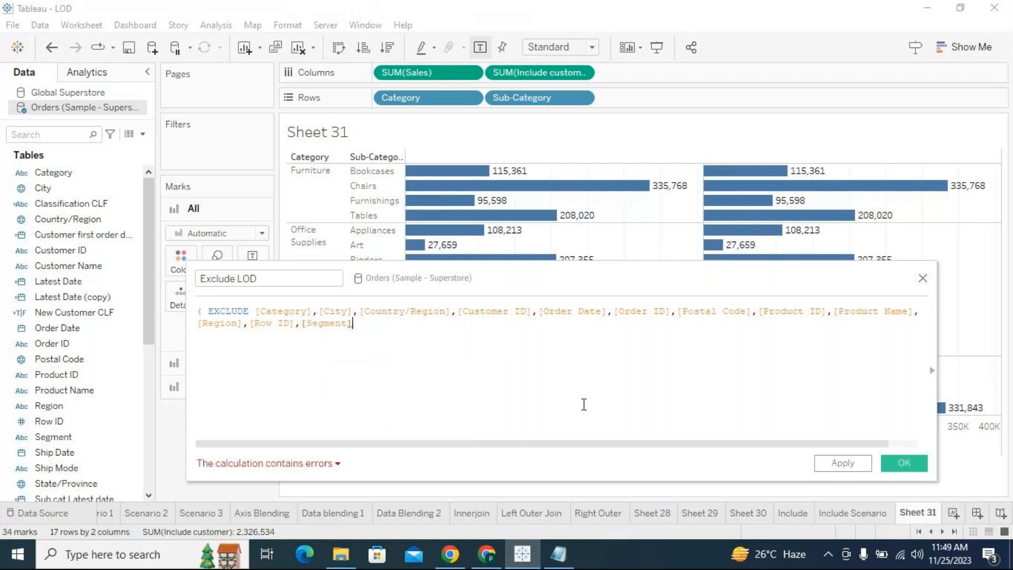
type(",ship")
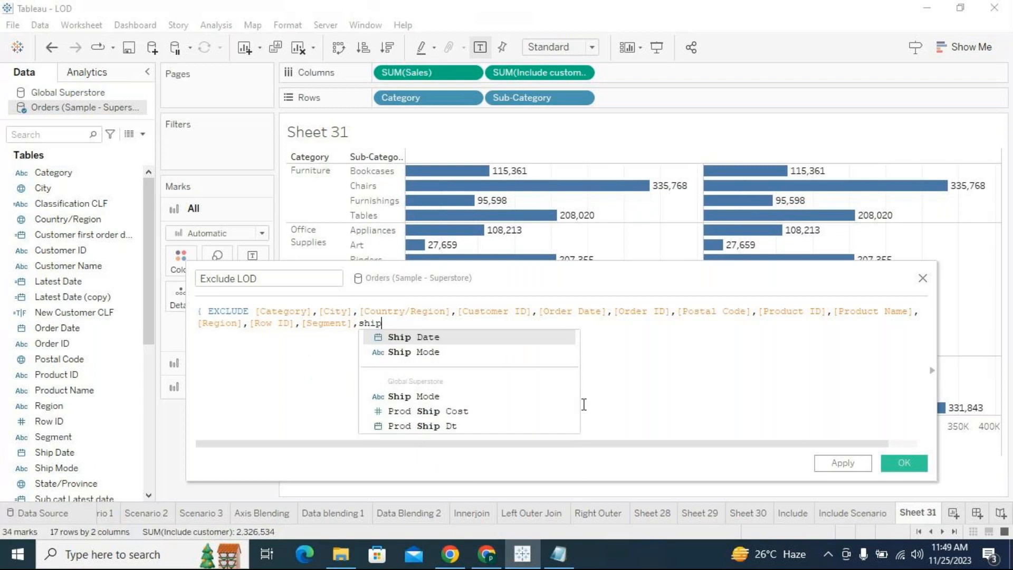
key("Return")
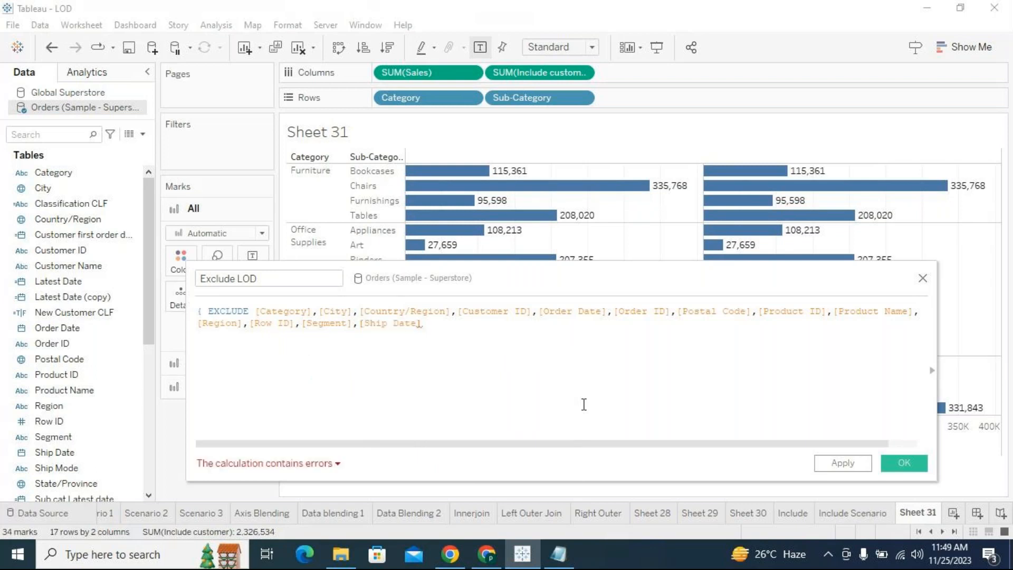
type(",ship")
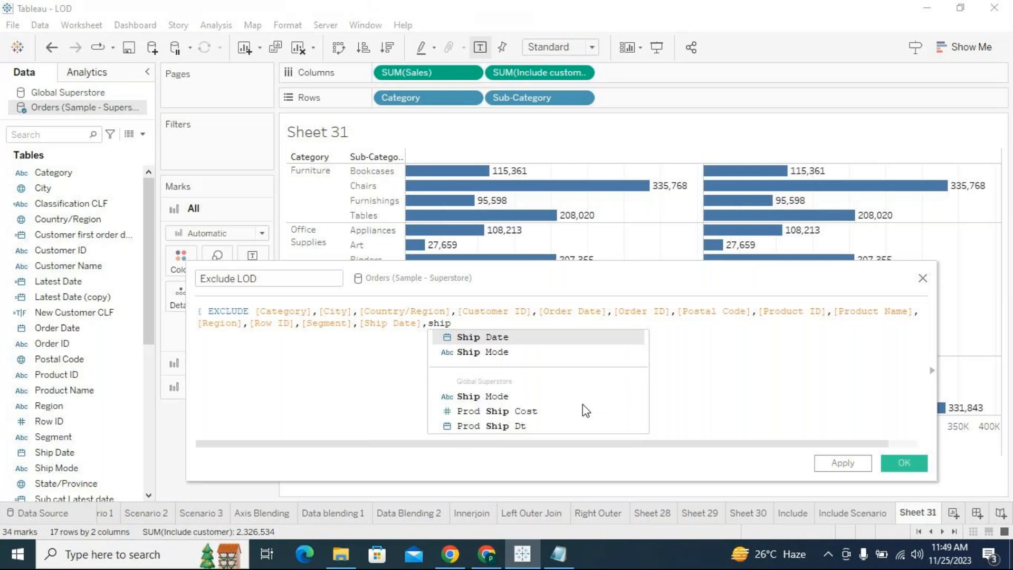
key("Down")
key("Return")
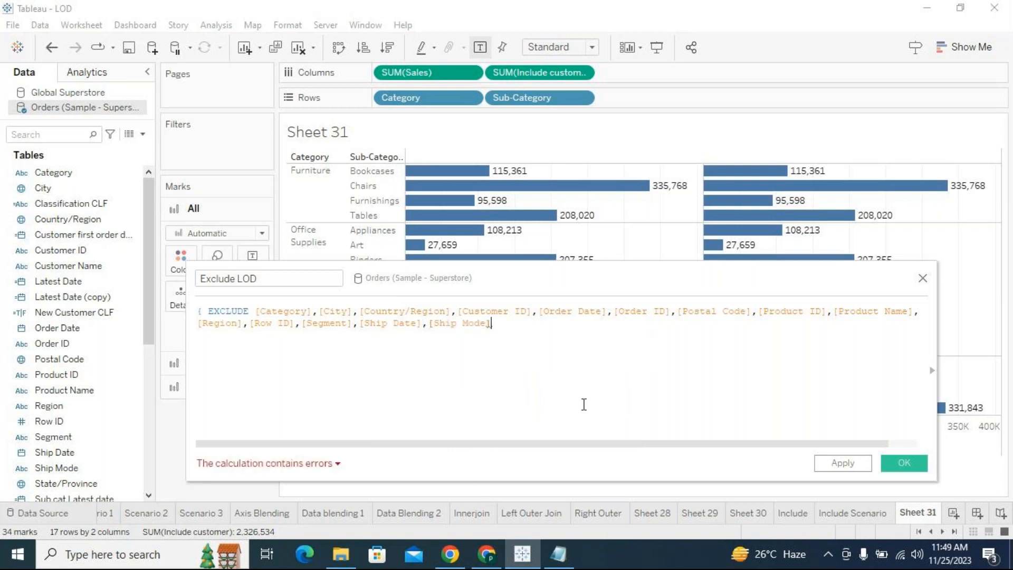
- Add [State/Province] and [Sub-Category] as further comma-separated dimensions at the end of the EXCLUDE list
type(",stat")
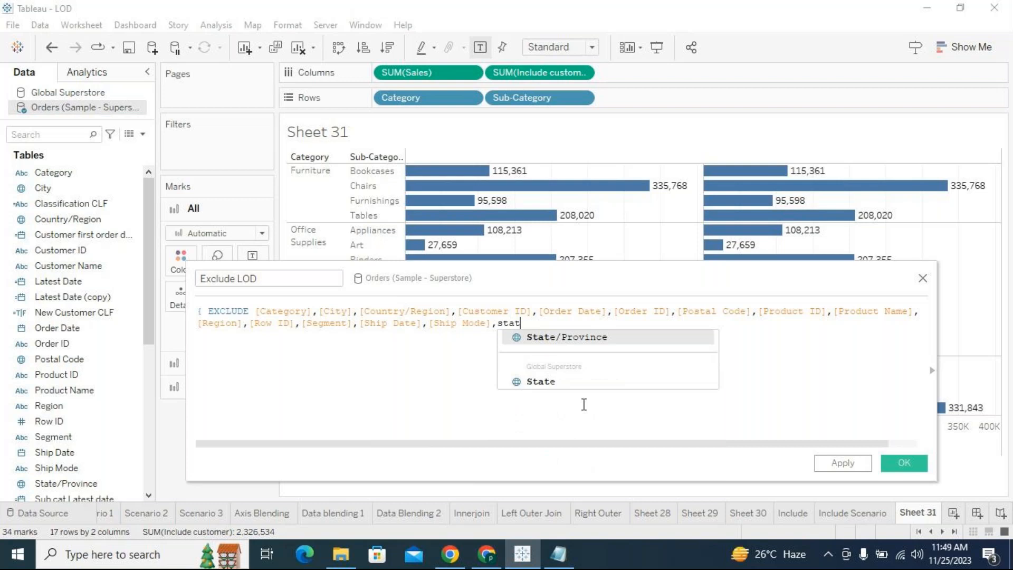
key("Return")
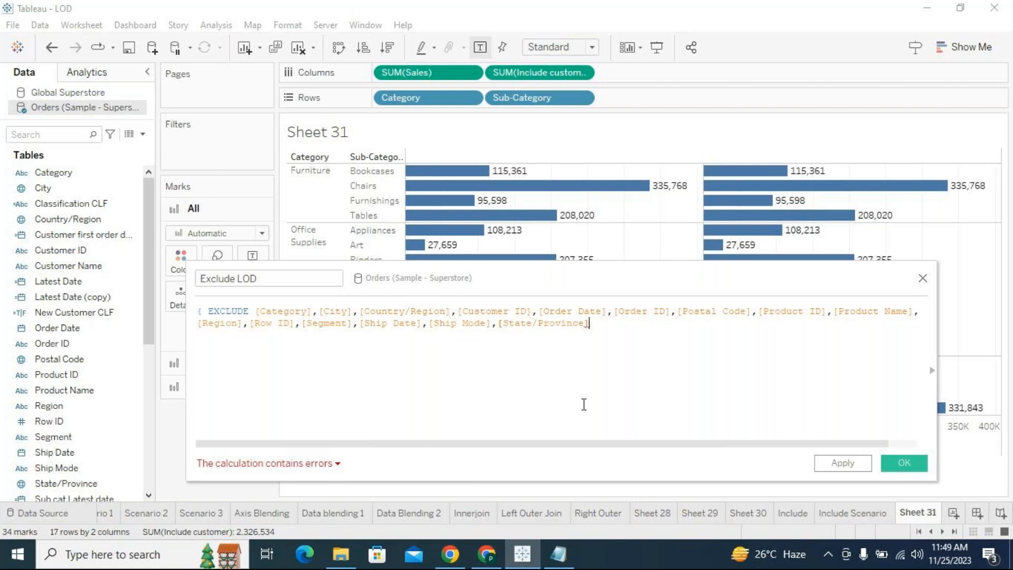
type(",")
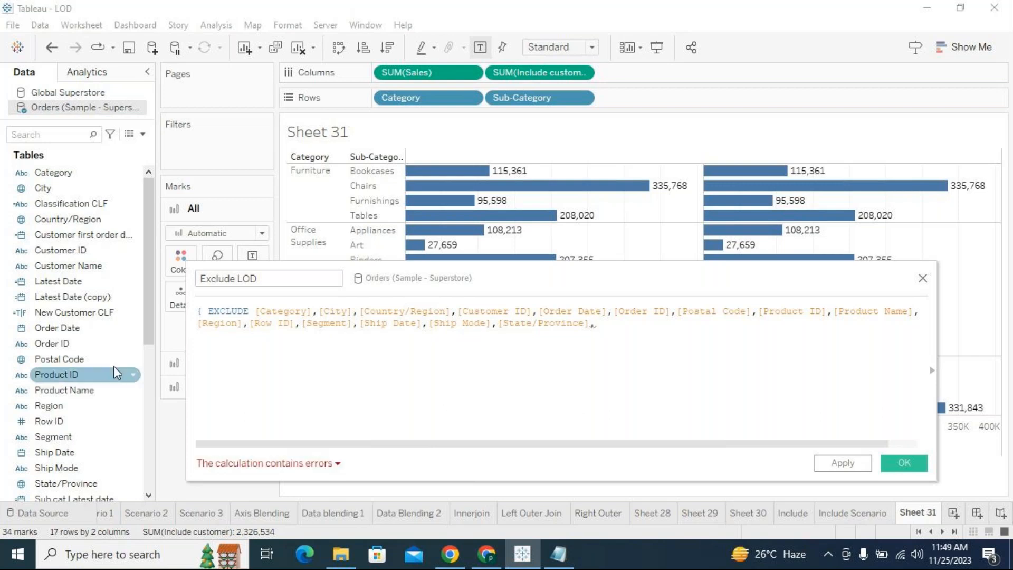
scroll(112, 365, "down", 2)
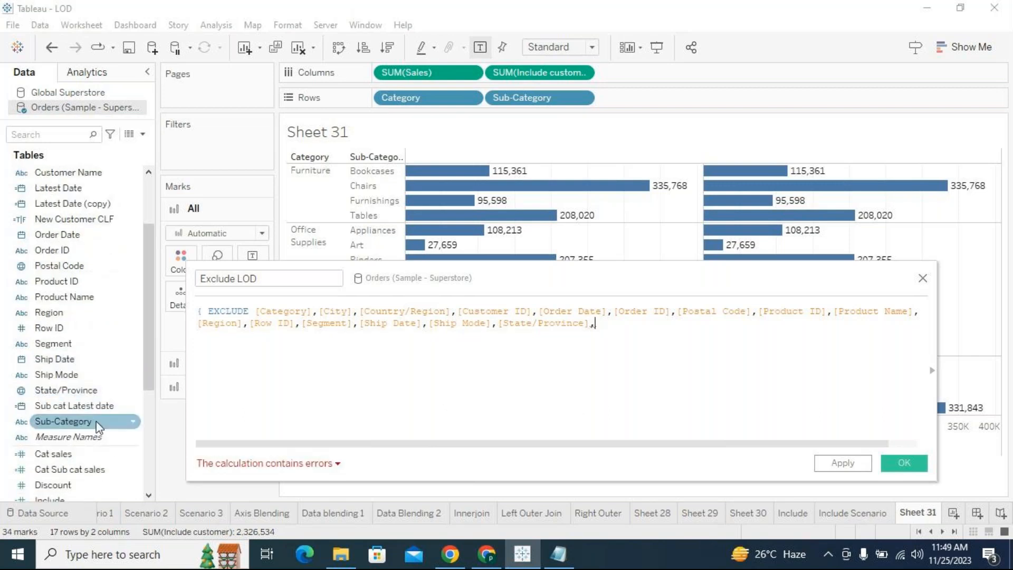
type("sub")
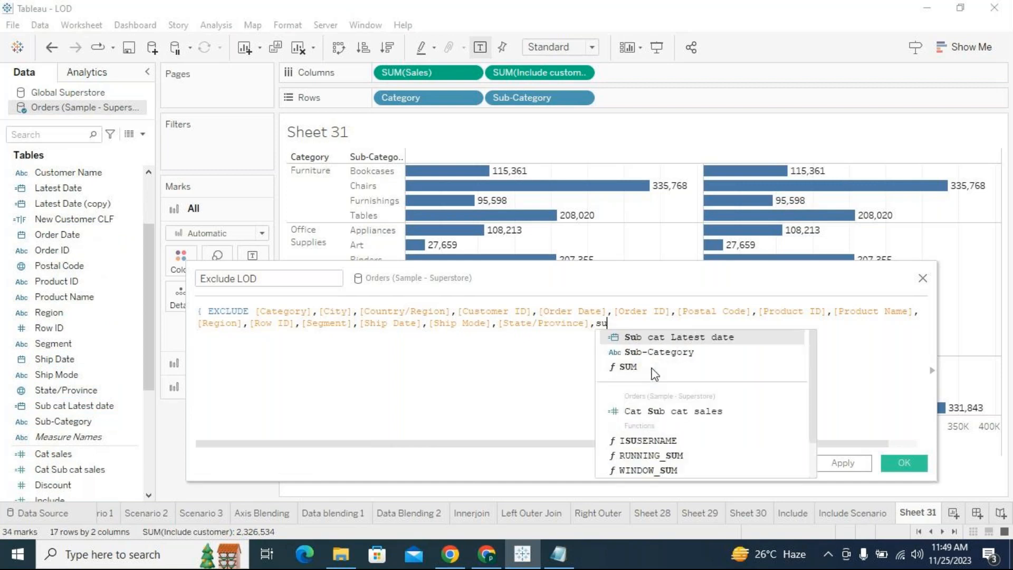
key("Down")
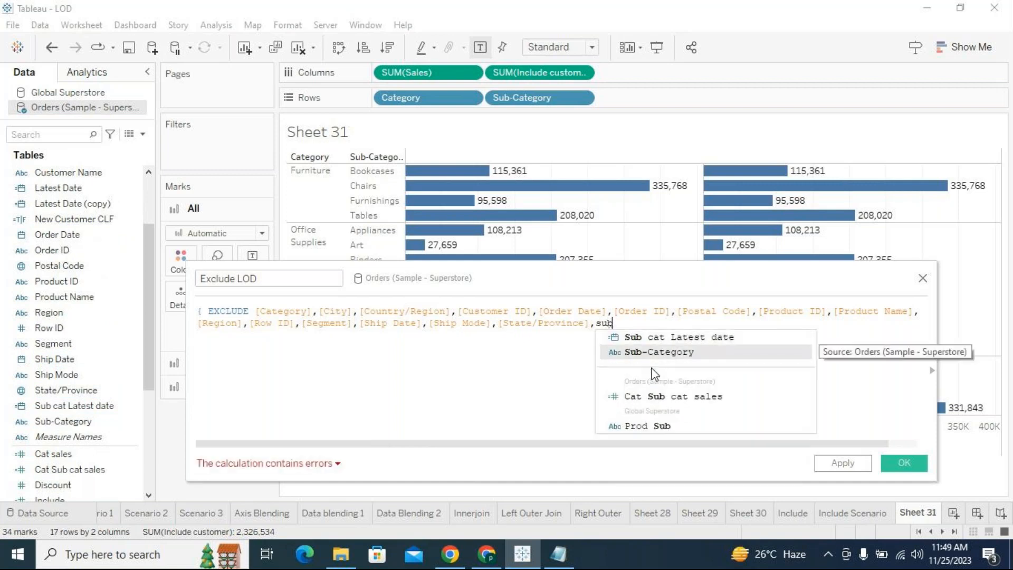
key("Return")
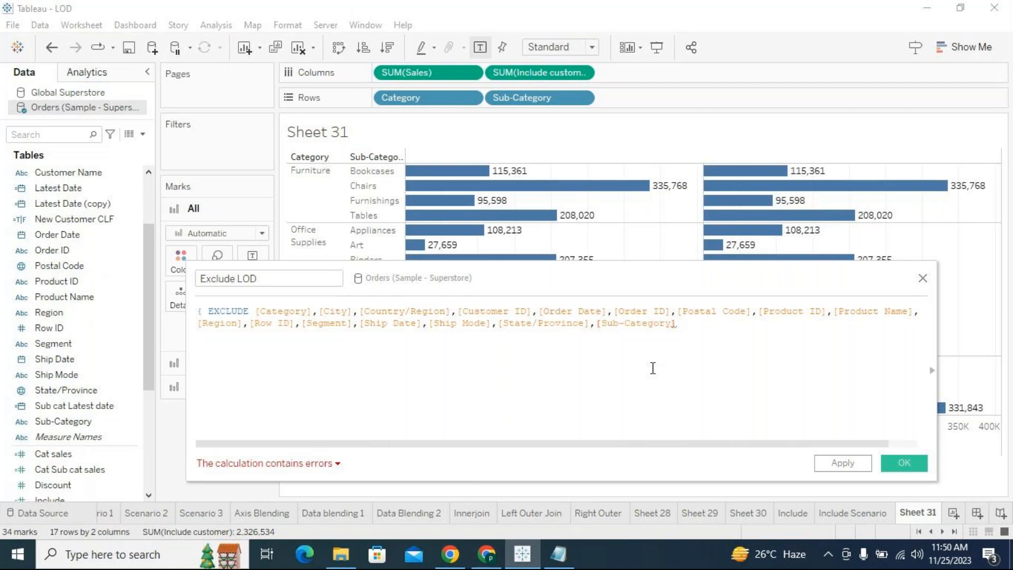
- Complete the Exclude LOD formula with :SUM([Sales]) and a closing brace after the dimension list, and save the calculation
type(":sum")
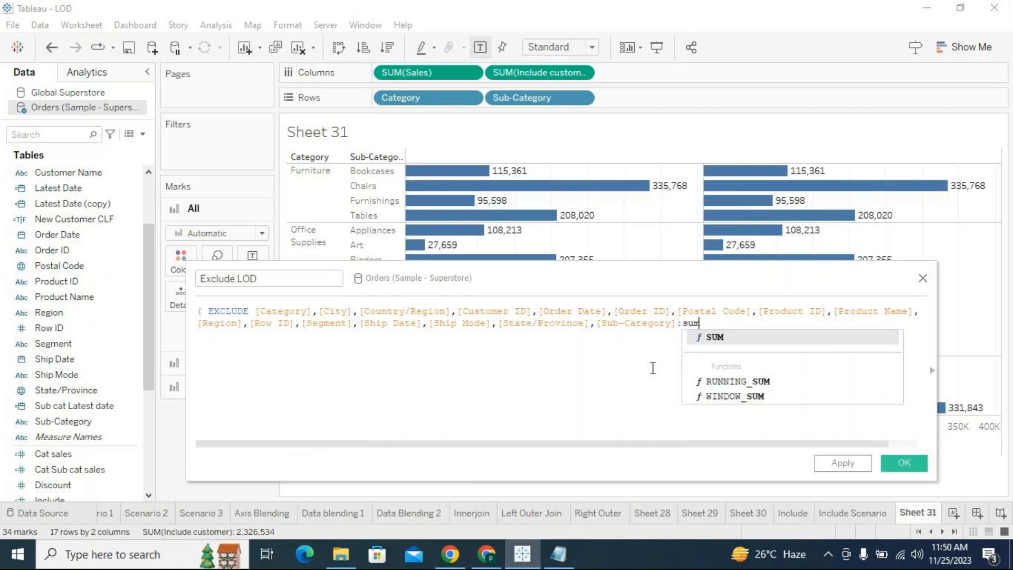
key("Return")
type("sales")
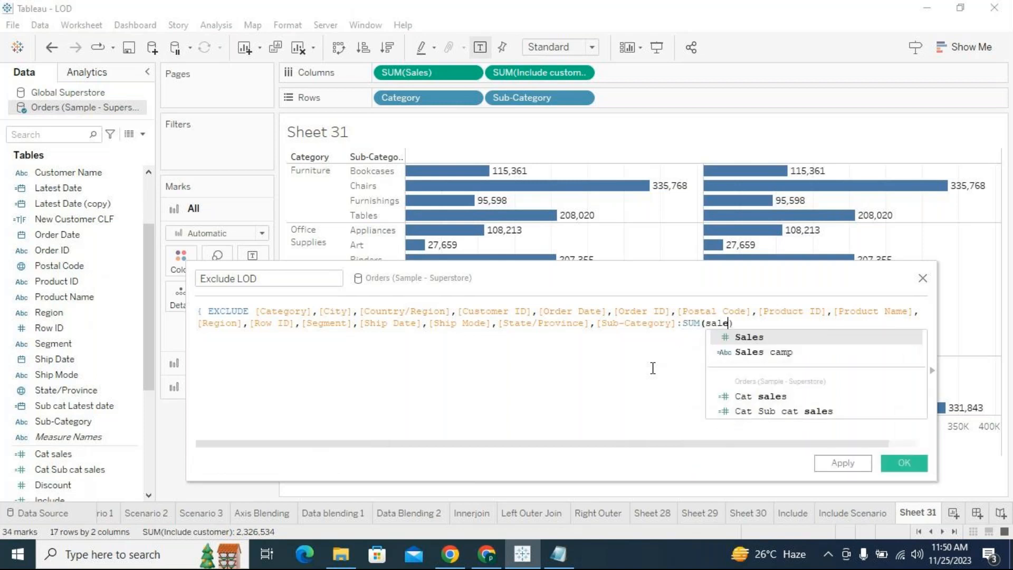
key("Return")
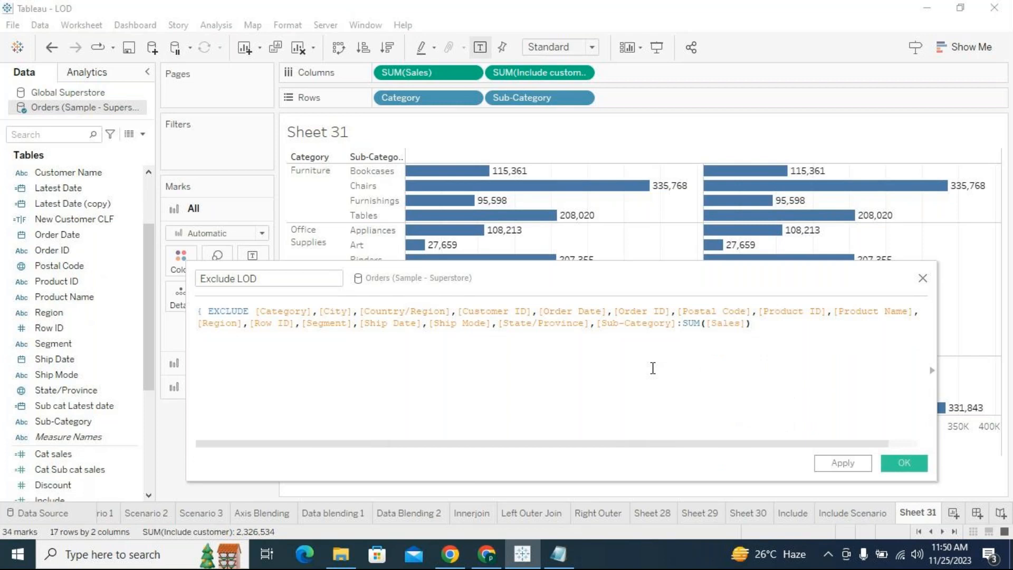
type("}")
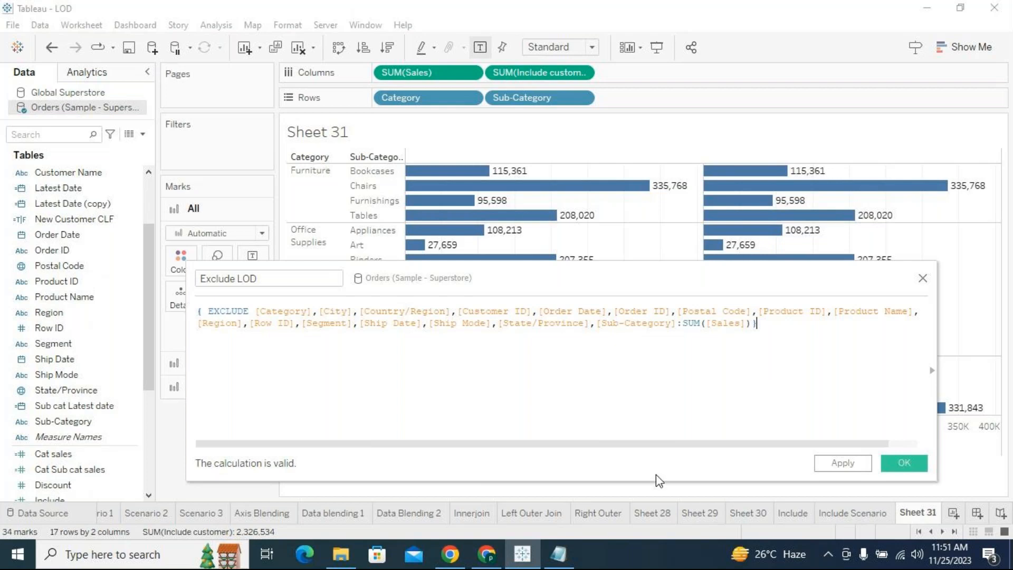
left_click(101, 407)
left_click(828, 462)
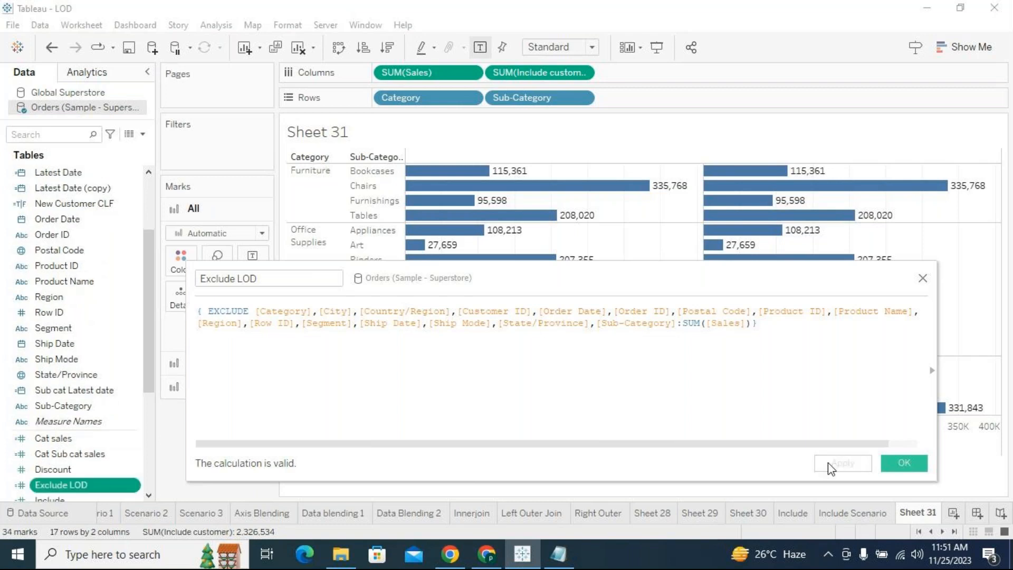
left_click(914, 459)
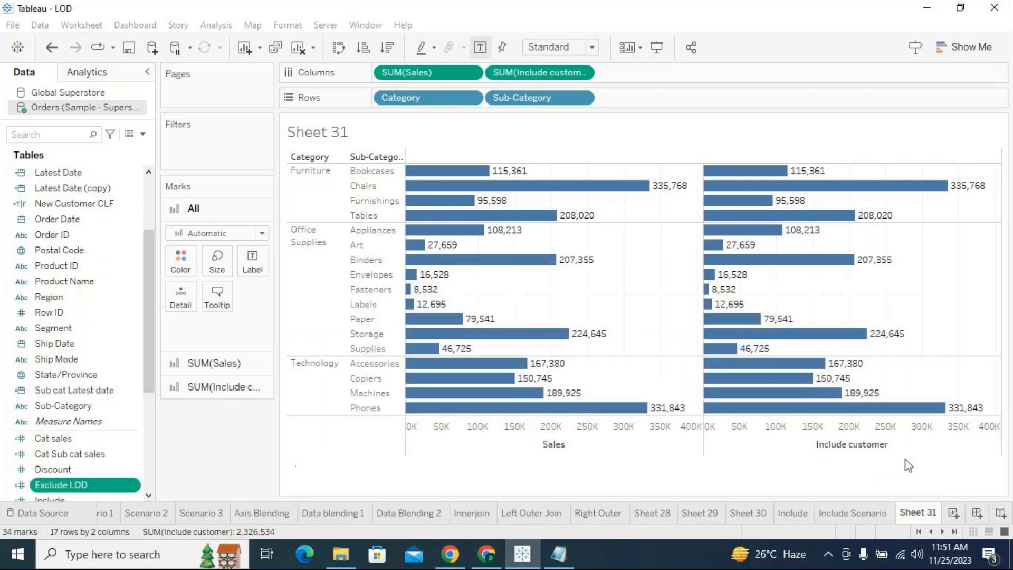
- Add the Exclude LOD field to Columns after the Include customer measure on Sheet 31
scroll(84, 295, "up", 5)
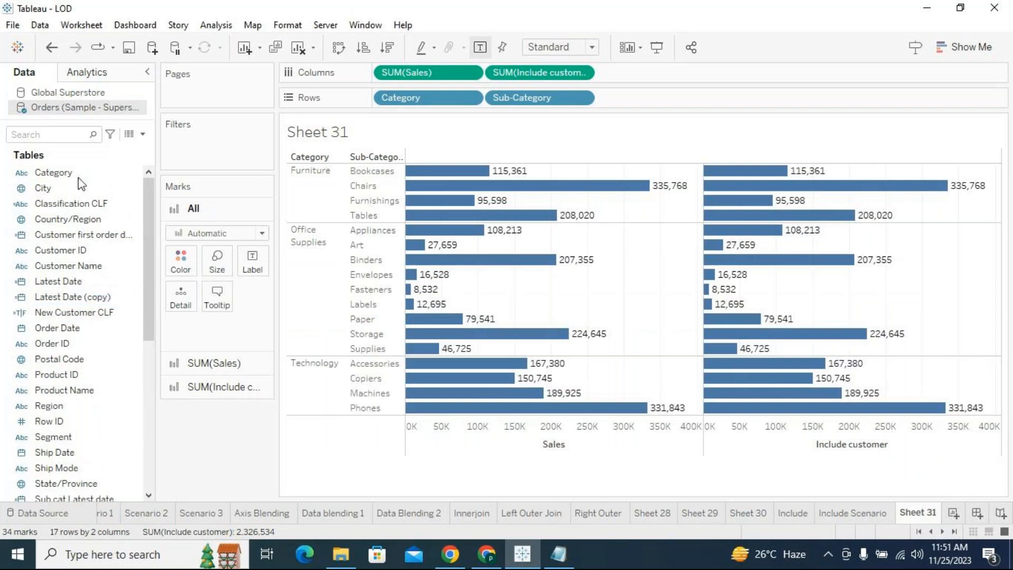
scroll(68, 417, "down", 4)
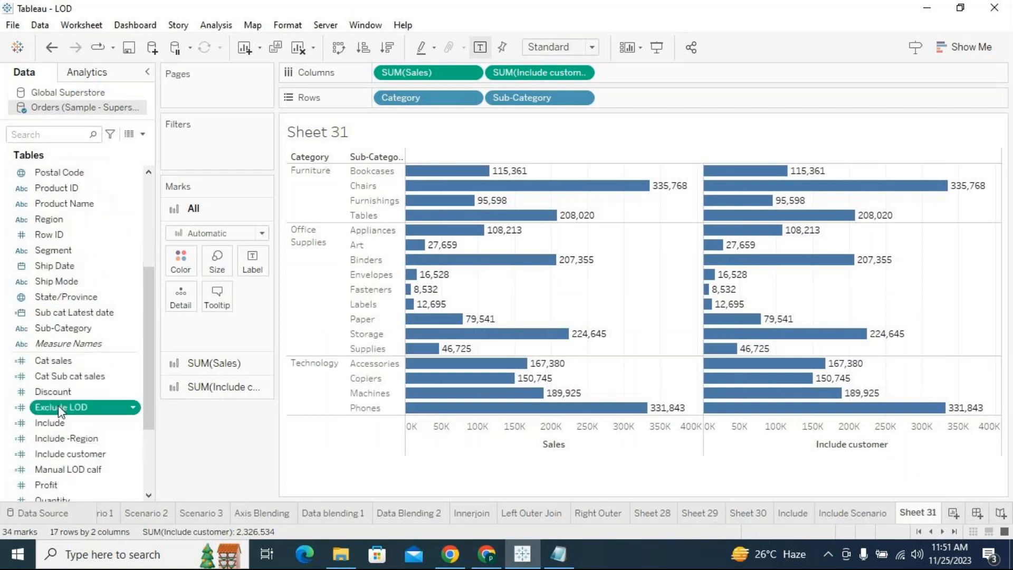
left_click_drag(64, 412, 775, 79)
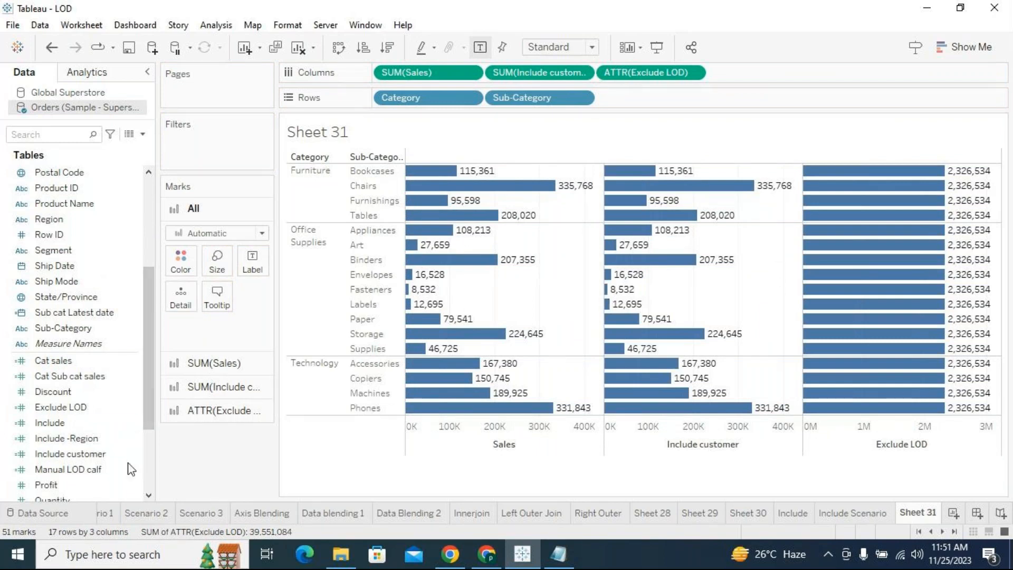
- Create a new worksheet with Sales on Rows and show its mark label
scroll(112, 427, "down", 3)
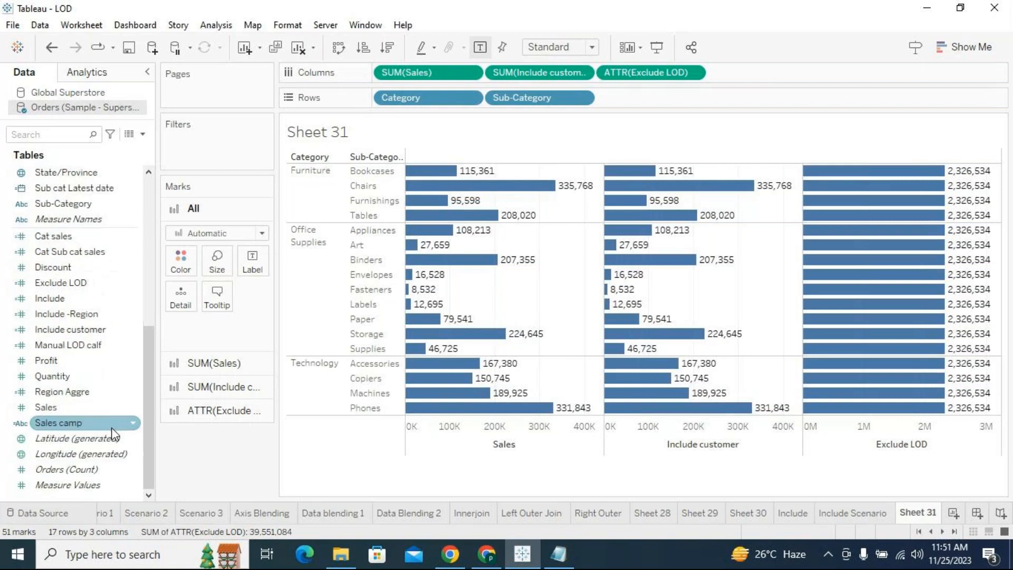
left_click(954, 513)
left_click_drag(81, 405, 463, 95)
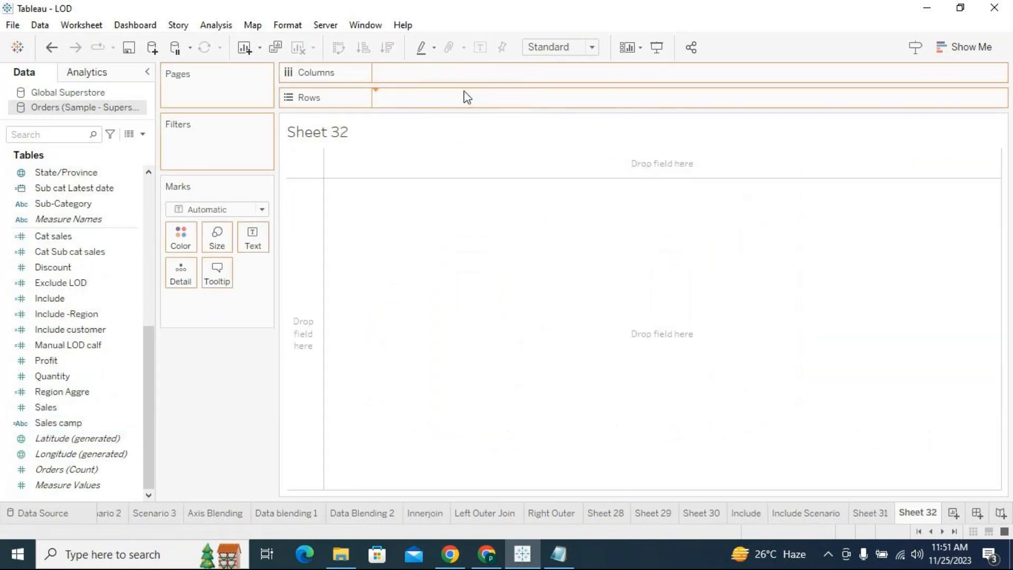
left_click(480, 48)
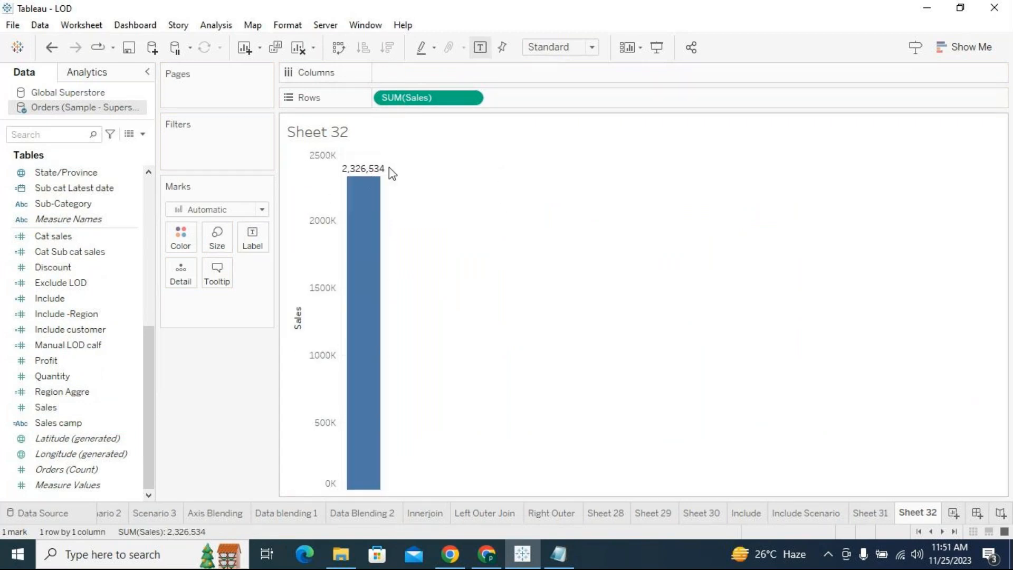
- Compare the Exclude LOD values on Sheet 31 with the overall Sales total on Sheet 32, ending on Sheet 31
left_click(869, 519)
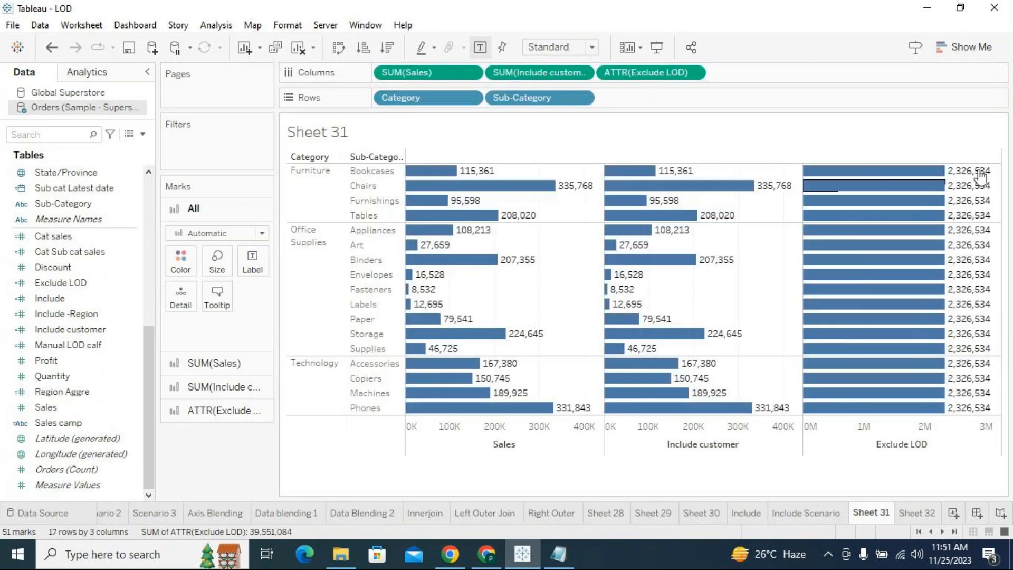
left_click(919, 512)
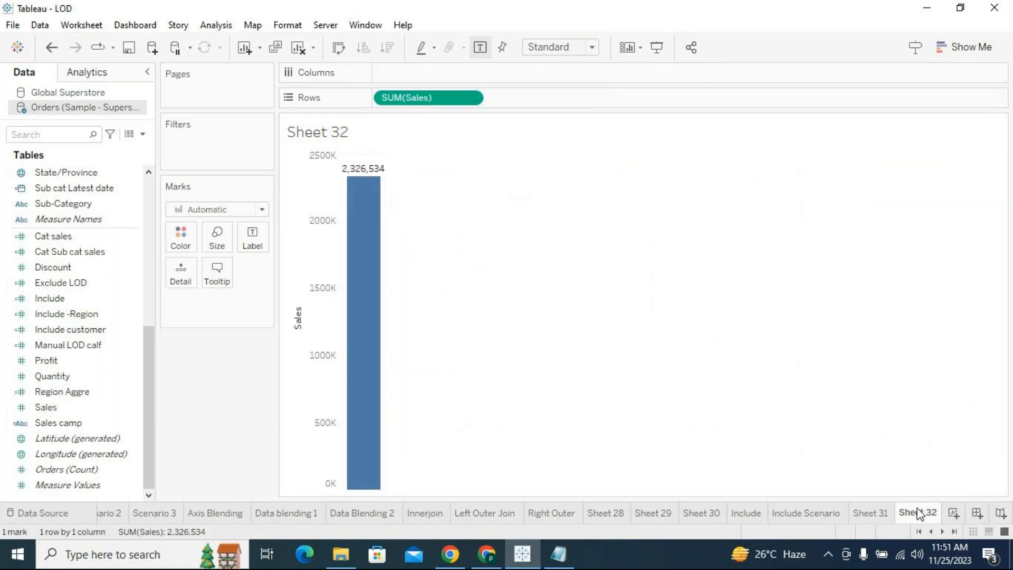
left_click(890, 510)
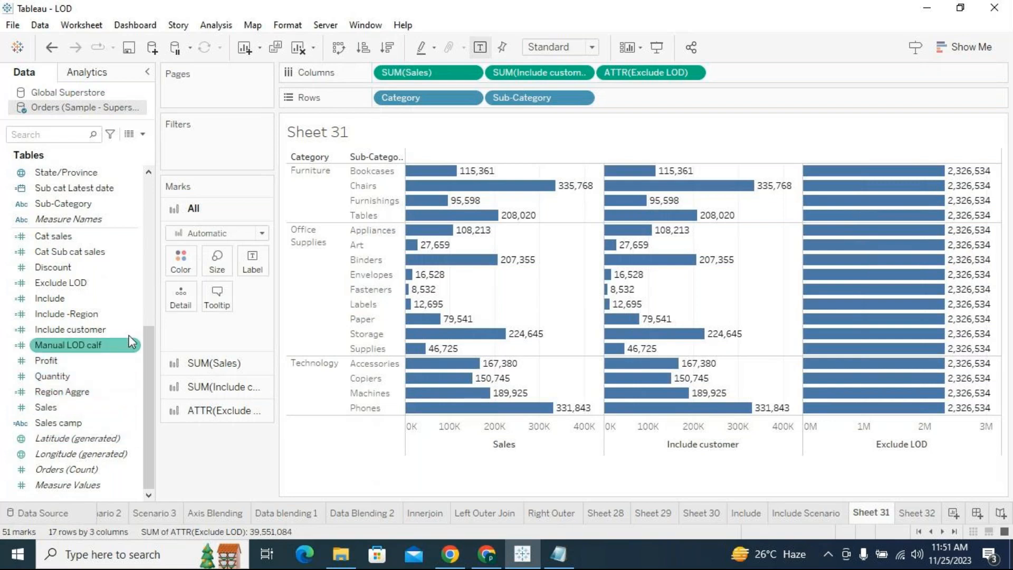
- Edit the Exclude LOD calculation to remove [Customer ID] and its comma from the EXCLUDE list, and save it
right_click(132, 282)
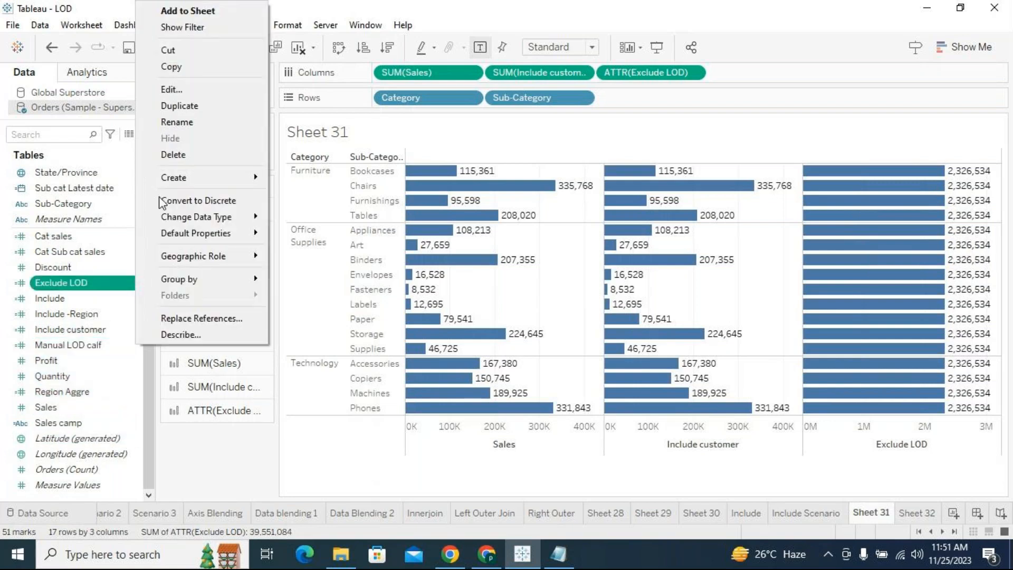
left_click(171, 90)
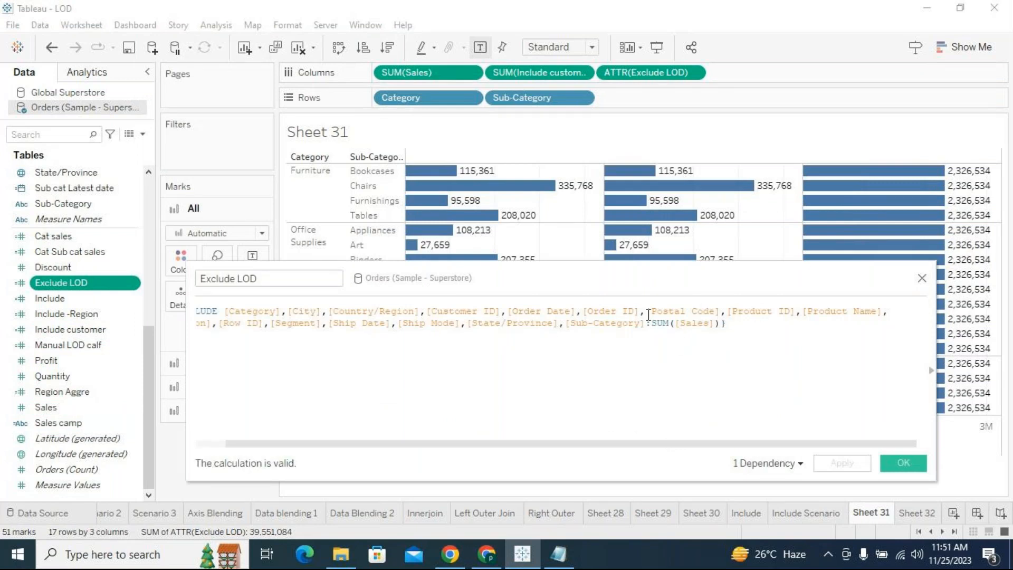
left_click_drag(506, 312, 433, 311)
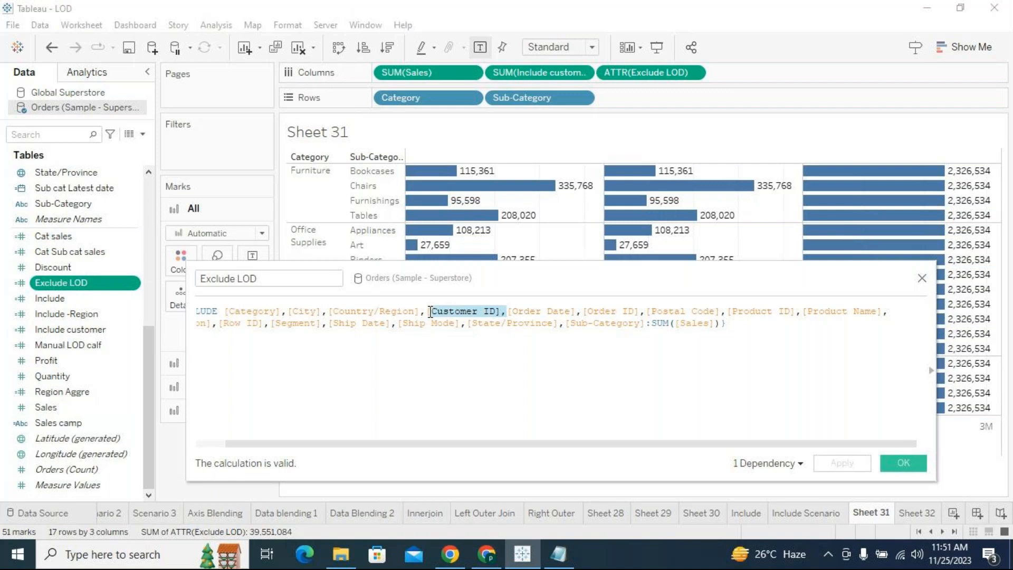
key("BackSpace")
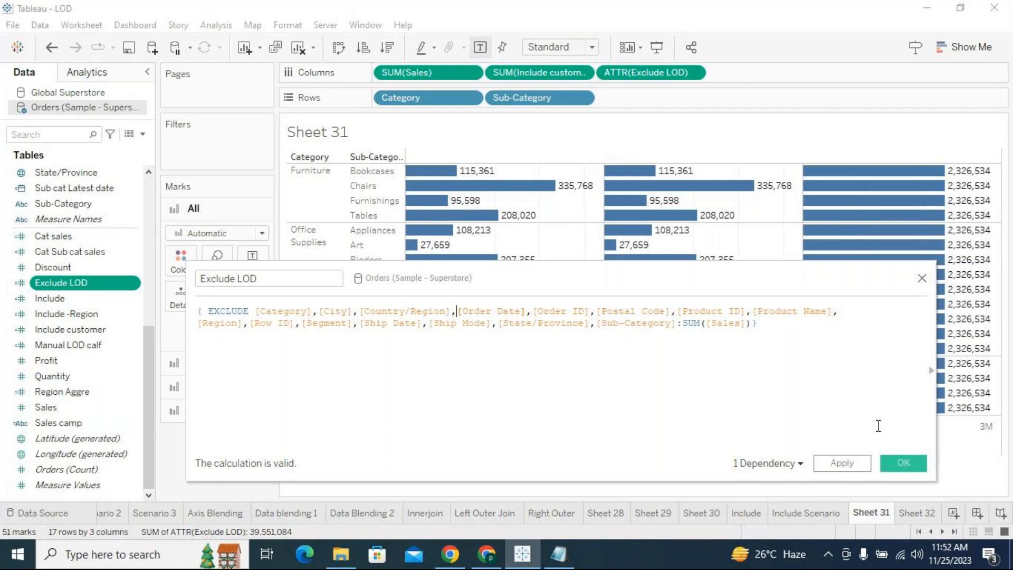
left_click(866, 469)
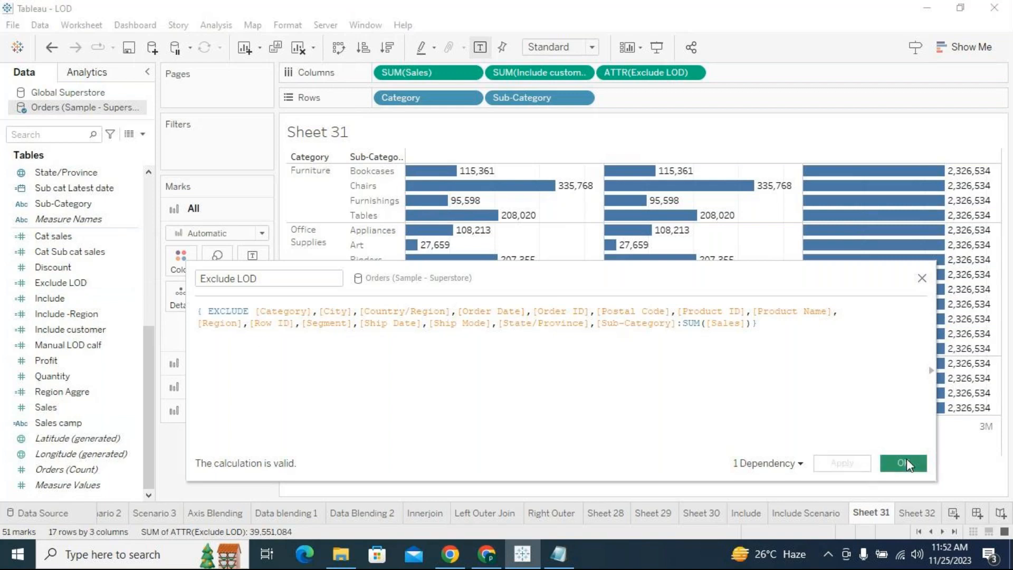
left_click(906, 460)
- Remove Exclude LOD from Columns and add the field back after Include customer
left_click_drag(654, 79, 94, 440)
left_click_drag(56, 408, 764, 75)
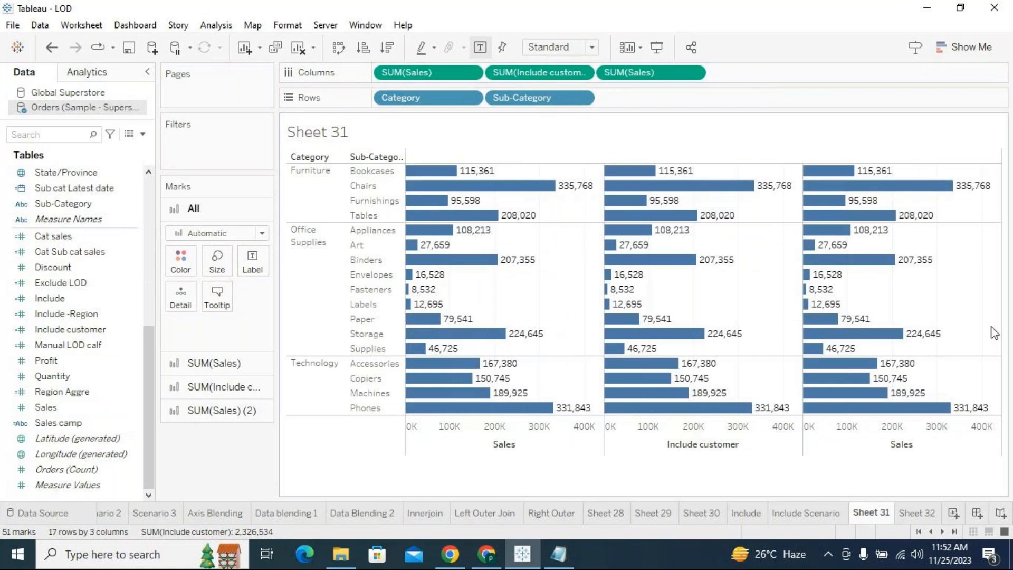
left_click_drag(650, 73, 201, 453)
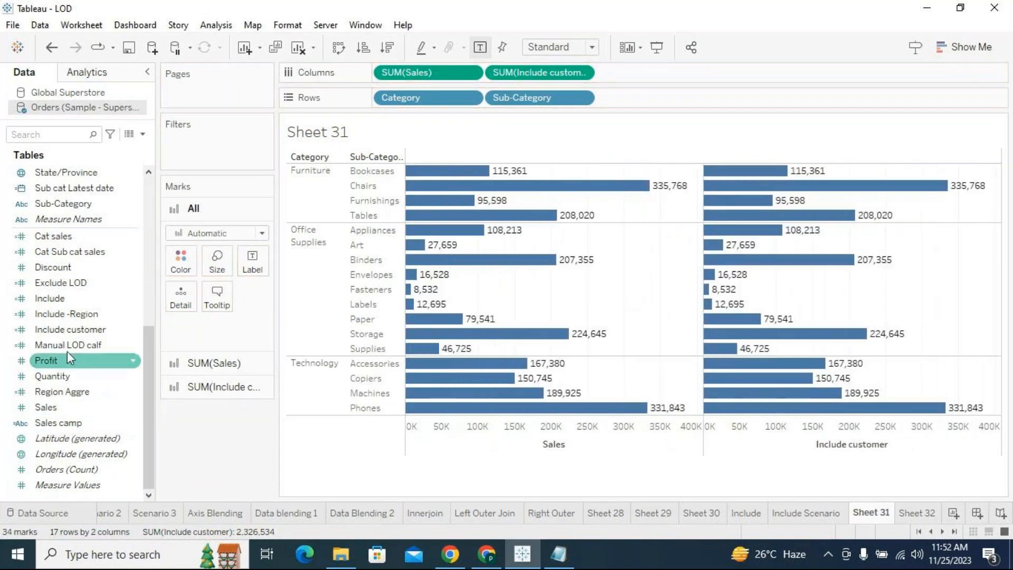
left_click_drag(63, 283, 670, 74)
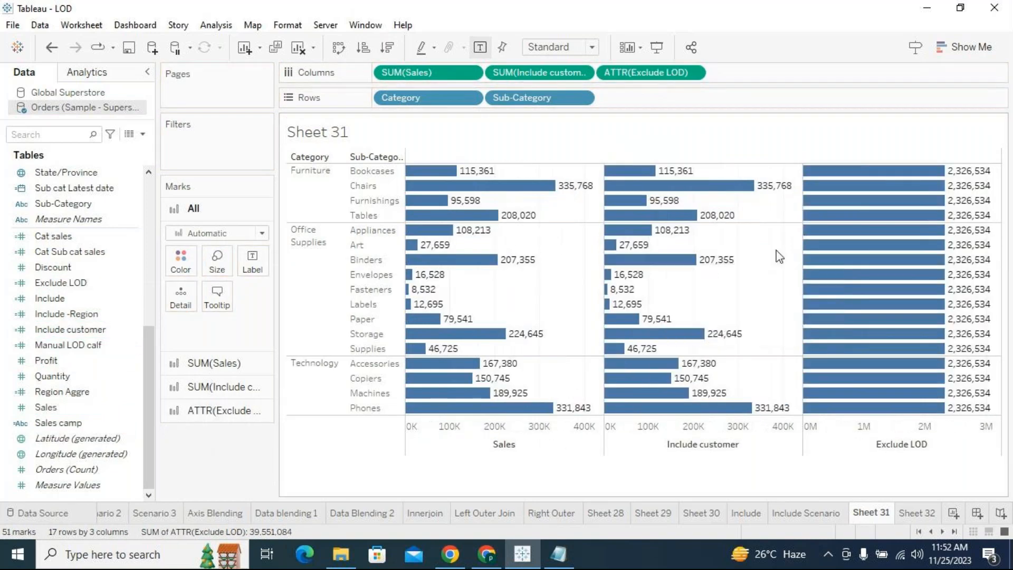
- Reopen the Exclude LOD calculation and delete [Product ID] and [Product Name] with the trailing comma from the EXCLUDE list
mouse_move(964, 180)
mouse_move(893, 411)
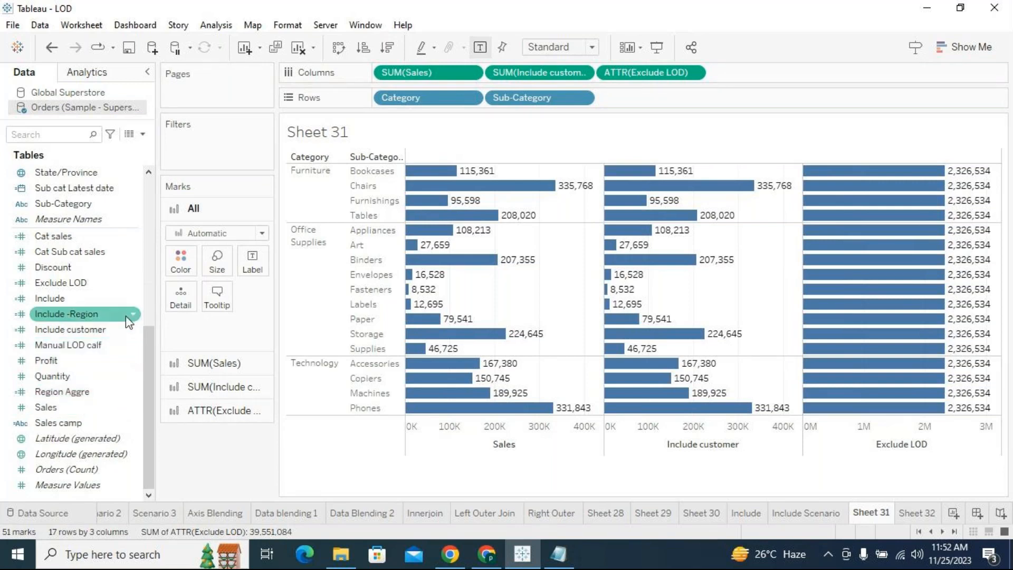
right_click(135, 283)
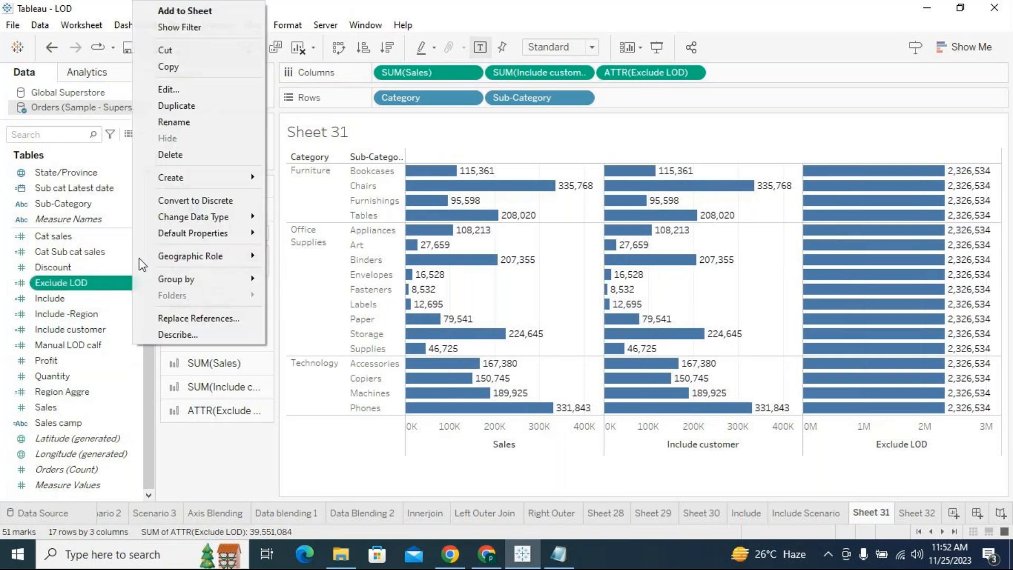
left_click(169, 89)
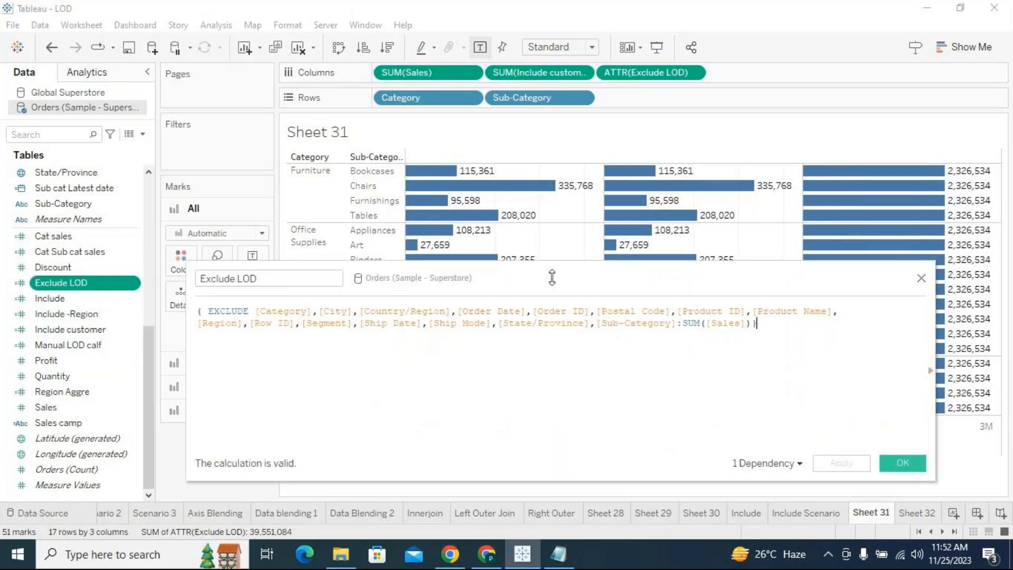
left_click_drag(552, 278, 556, 367)
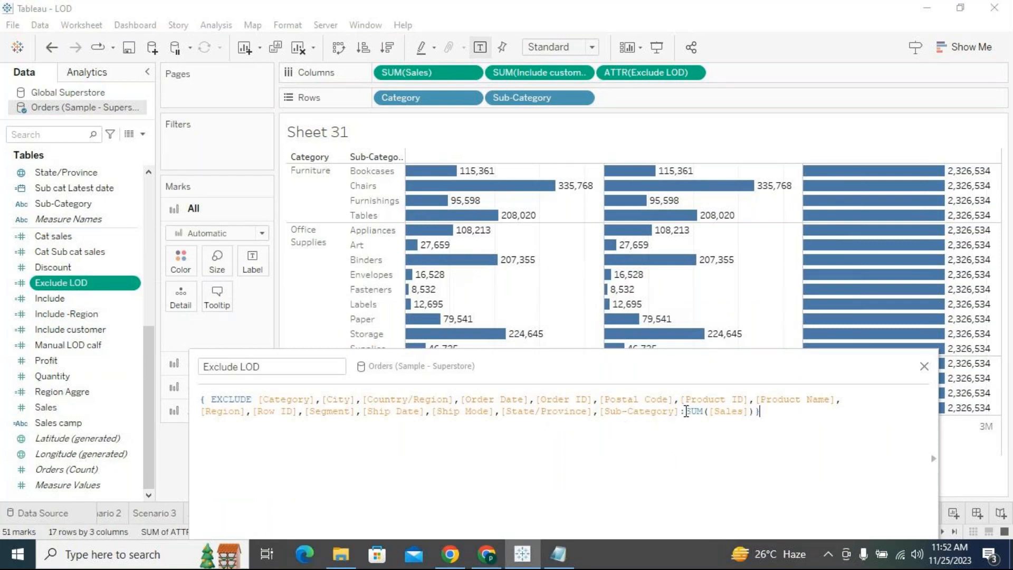
left_click_drag(680, 411, 656, 411)
left_click_drag(682, 397, 838, 393)
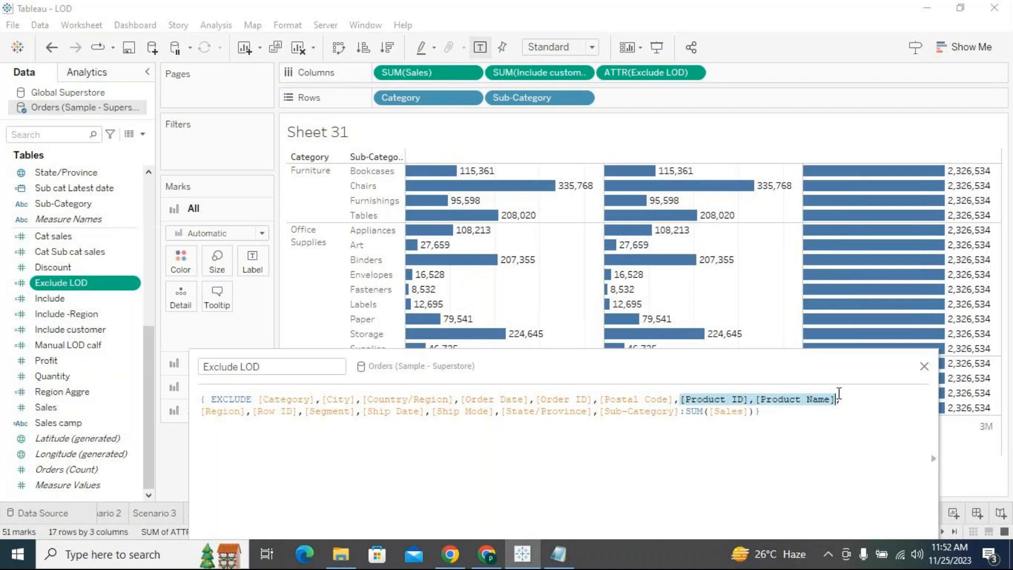
key("BackSpace")
key("Delete")
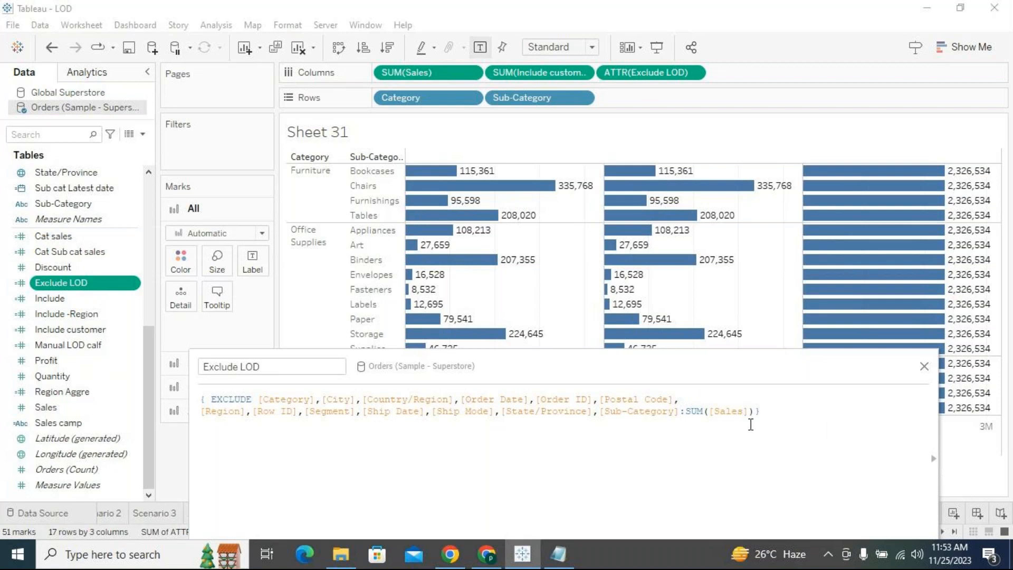
- Delete [Sub-Category] and [Category] from the EXCLUDE list, apply the change, and move the calculation editor clear of the chart
left_click_drag(681, 411, 600, 413)
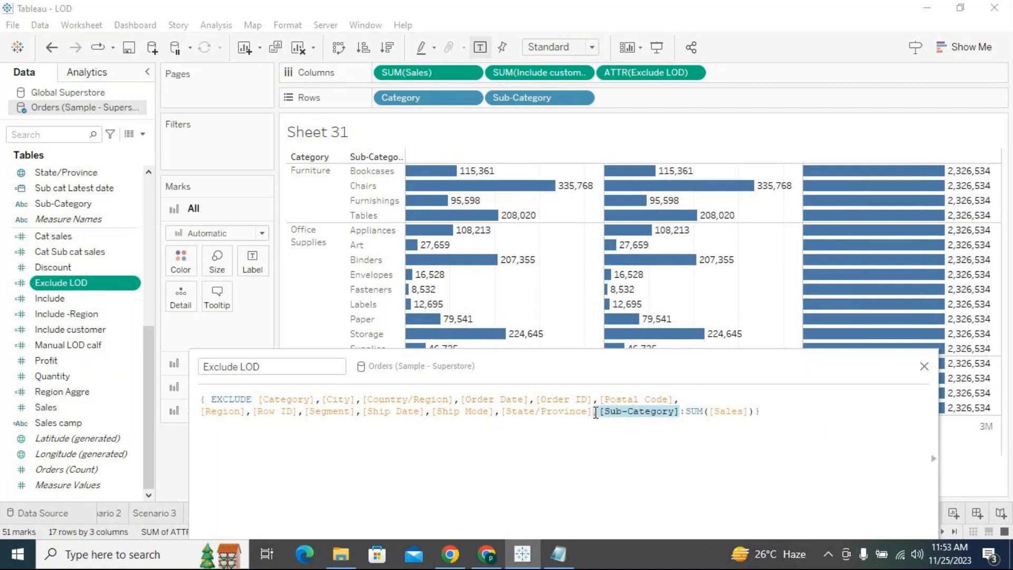
key("BackSpace")
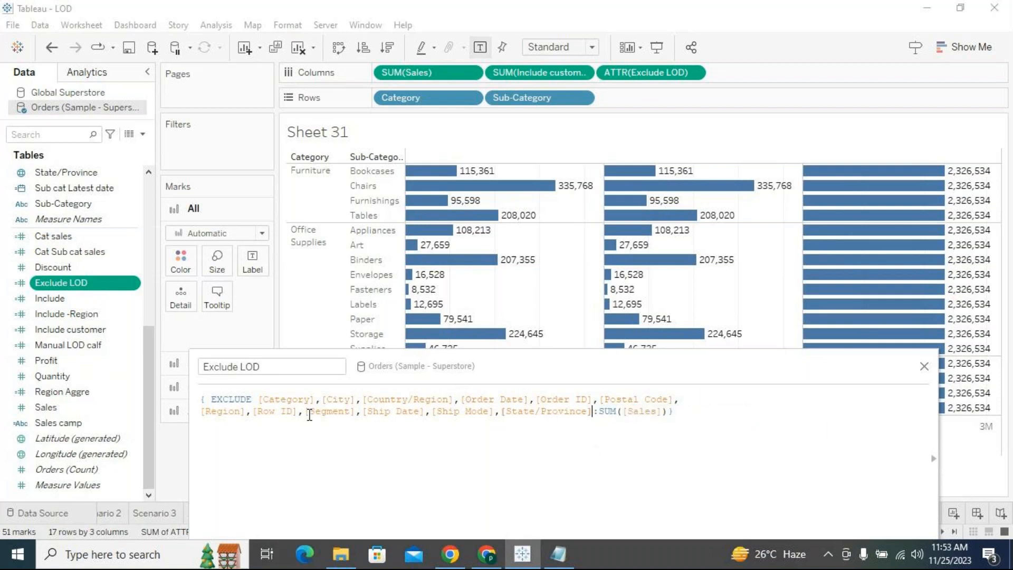
left_click_drag(320, 399, 258, 399)
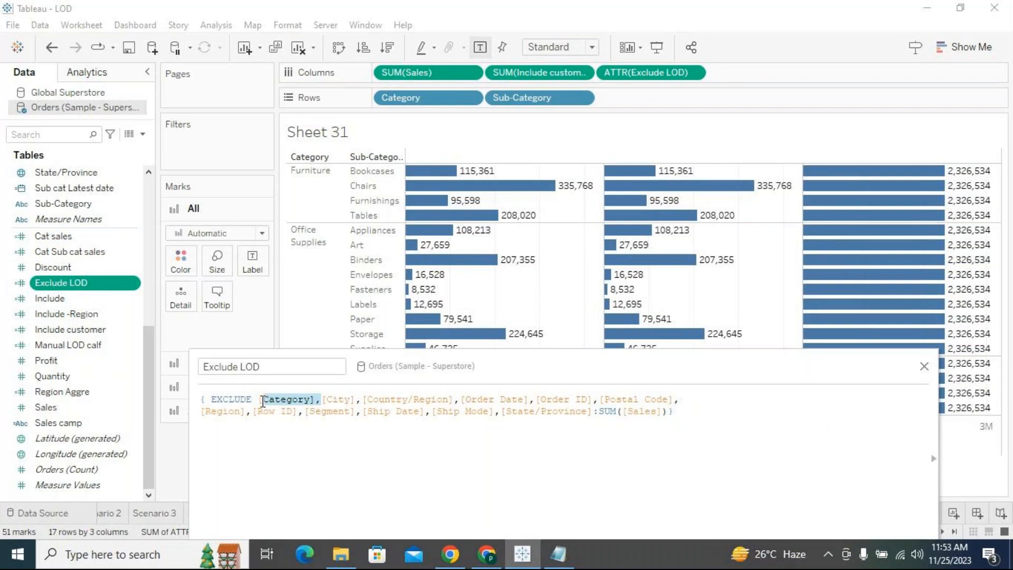
key("BackSpace")
left_click_drag(614, 370, 619, 291)
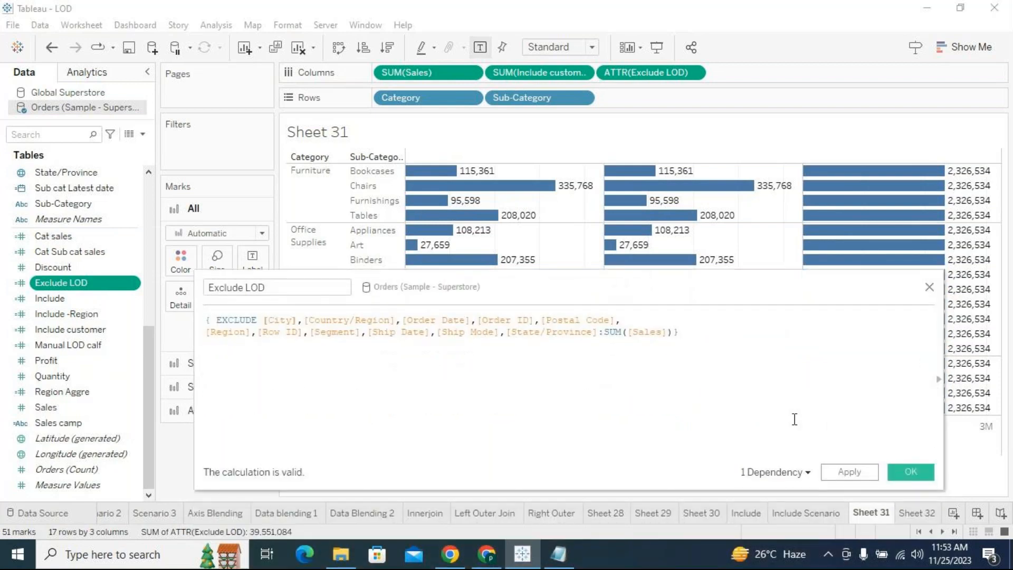
left_click(859, 475)
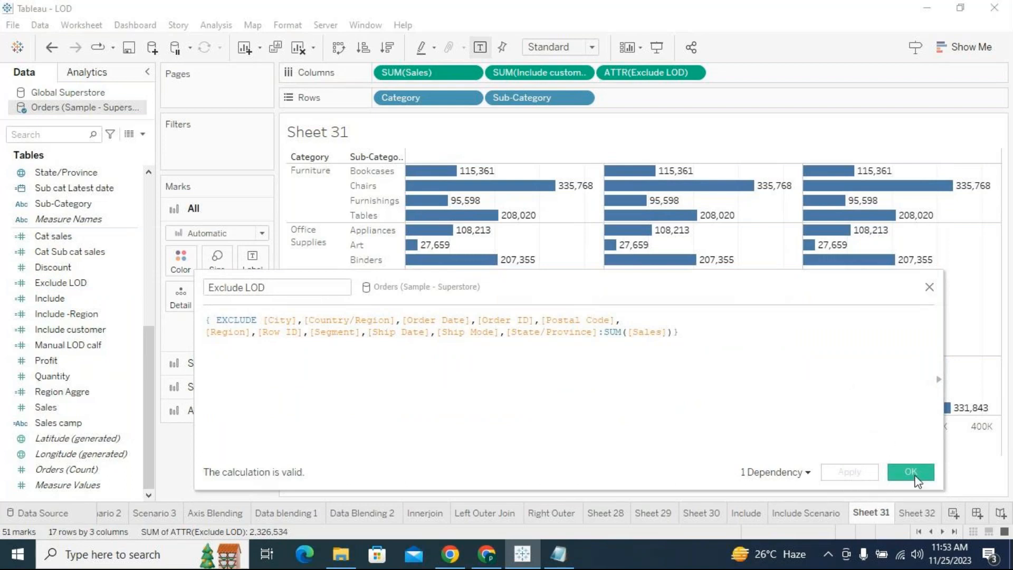
left_click_drag(705, 283, 686, 395)
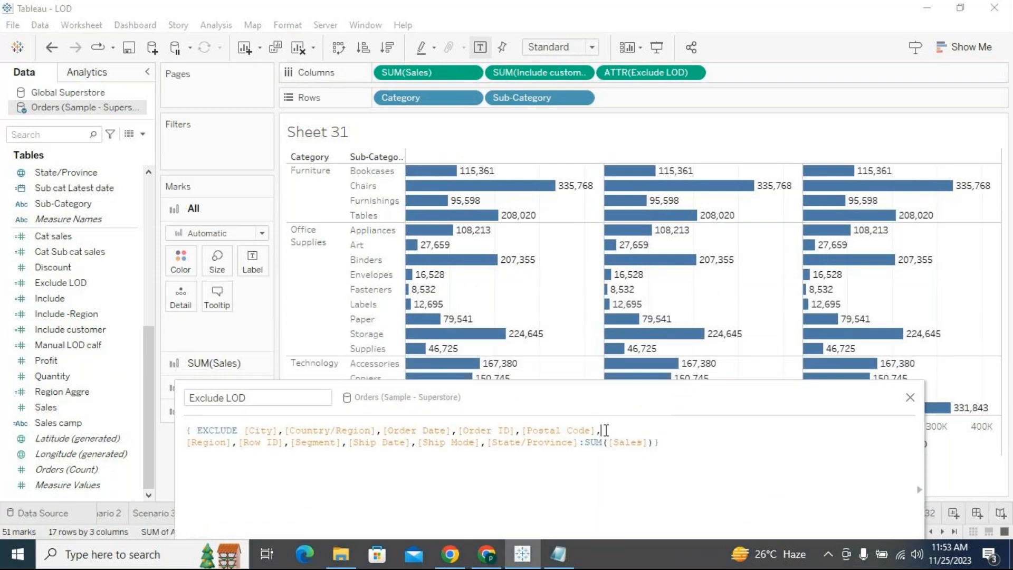
- Examine the Exclude LOD formula, highlighting the excluded dimensions from [City] through [State/Province] and the SUM([Sales]) expression
left_click_drag(606, 431, 581, 442)
left_click_drag(589, 399, 592, 328)
left_click(596, 381)
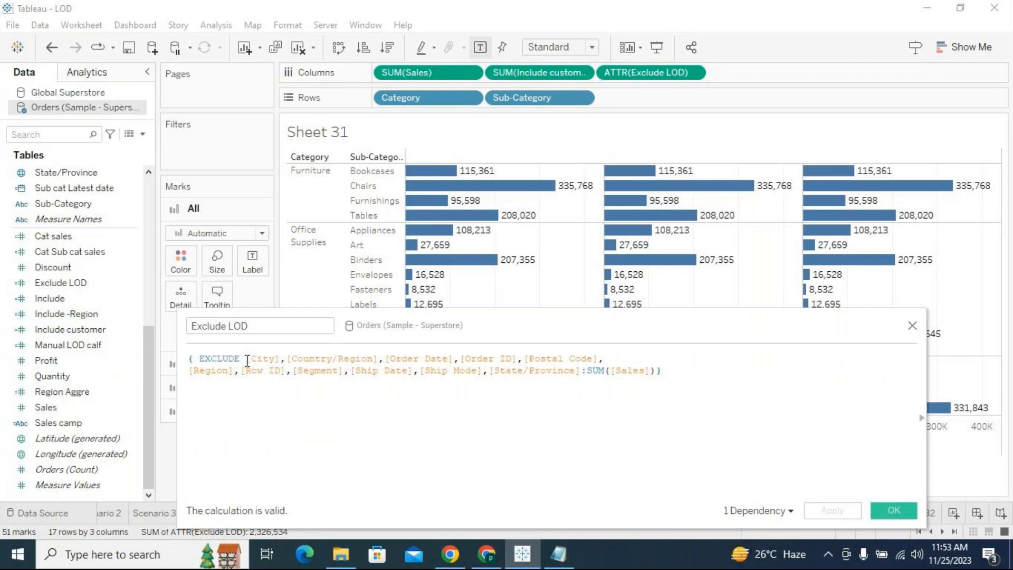
mouse_move(248, 361)
left_mouse_down()
mouse_move(546, 382)
mouse_move(583, 373)
mouse_move(256, 372)
mouse_move(246, 357)
left_mouse_up()
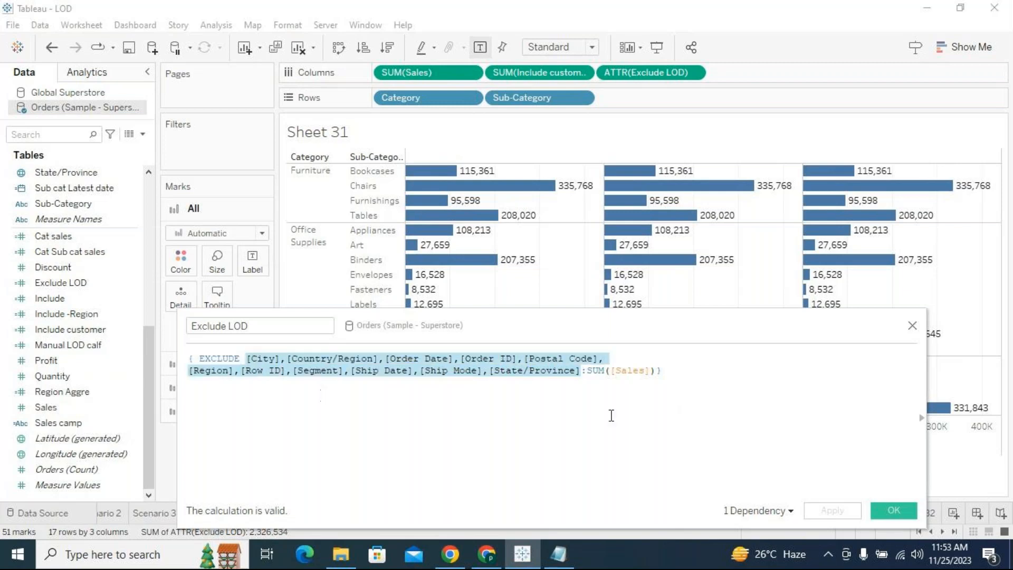
left_click(222, 378)
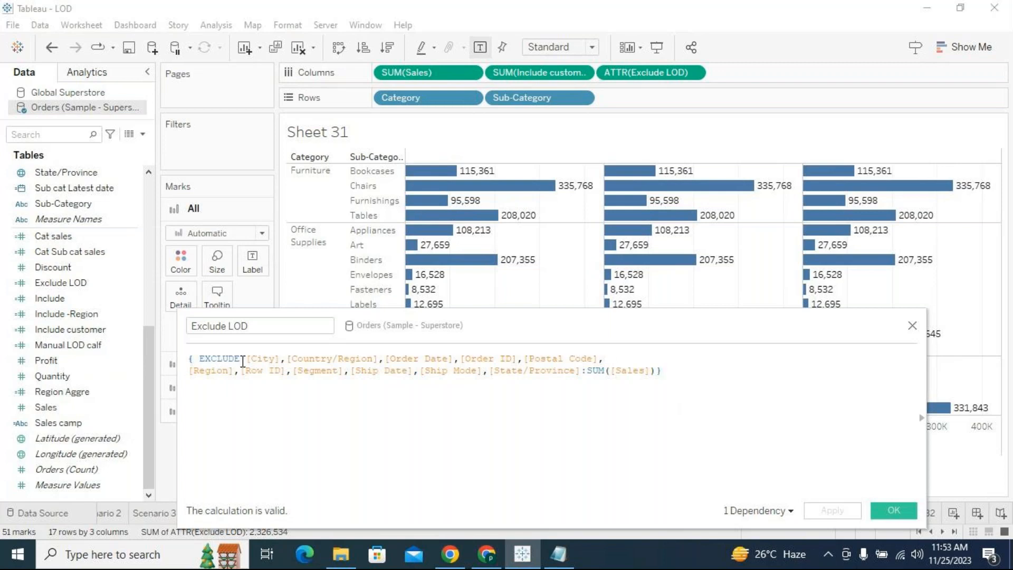
left_click_drag(246, 360, 257, 369)
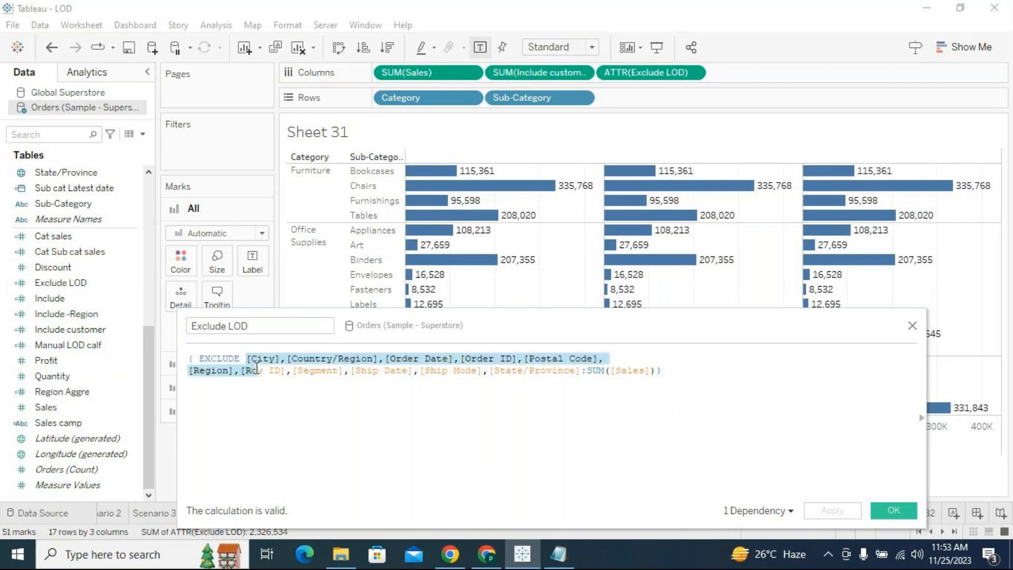
left_click(585, 370)
left_click_drag(590, 371, 652, 370)
left_click_drag(581, 370, 247, 361)
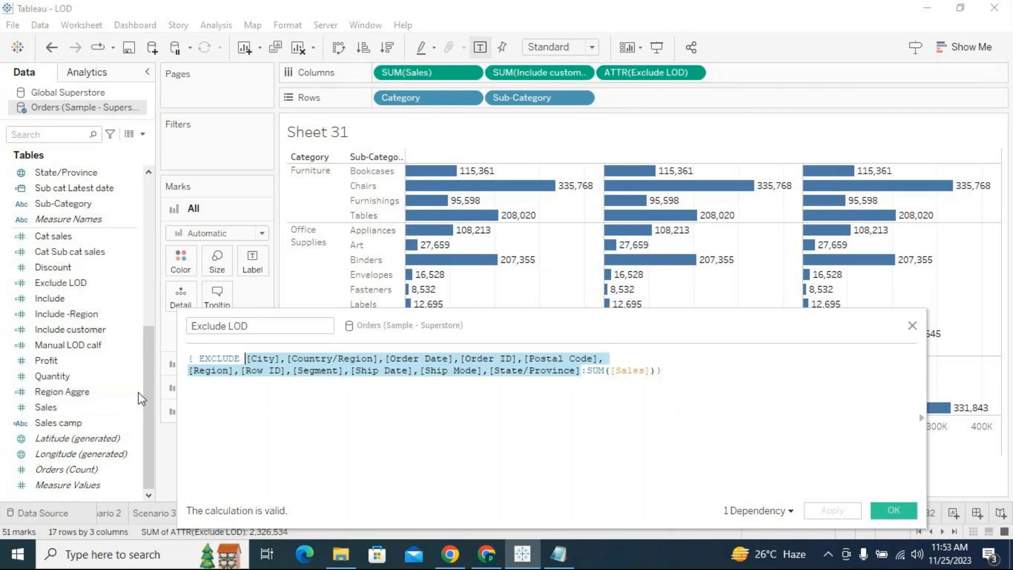
left_click(583, 371)
left_click_drag(582, 371, 247, 362)
left_click_drag(590, 371, 656, 371)
- Compare the highlighted EXCLUDE dimension list with the Category and Sub-Category chart, moving the calculation editor to uncover the bars
left_click_drag(615, 331, 638, 227)
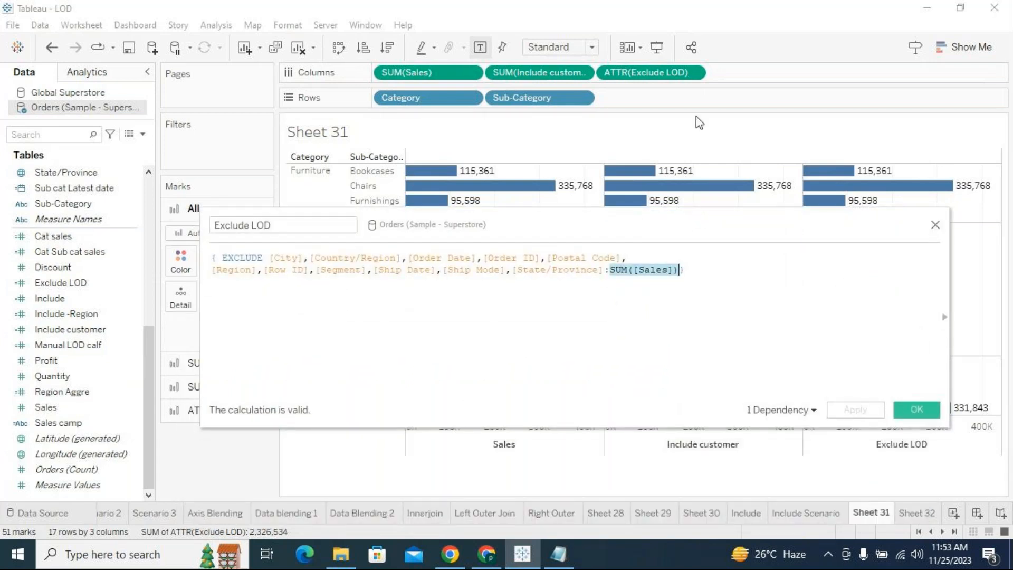
left_click(644, 270)
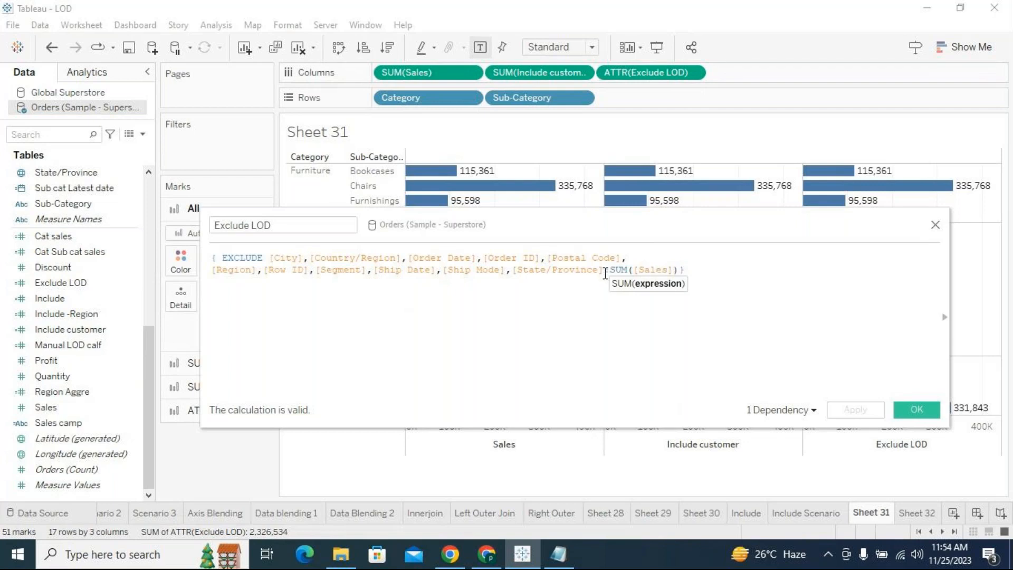
left_click_drag(607, 270, 269, 259)
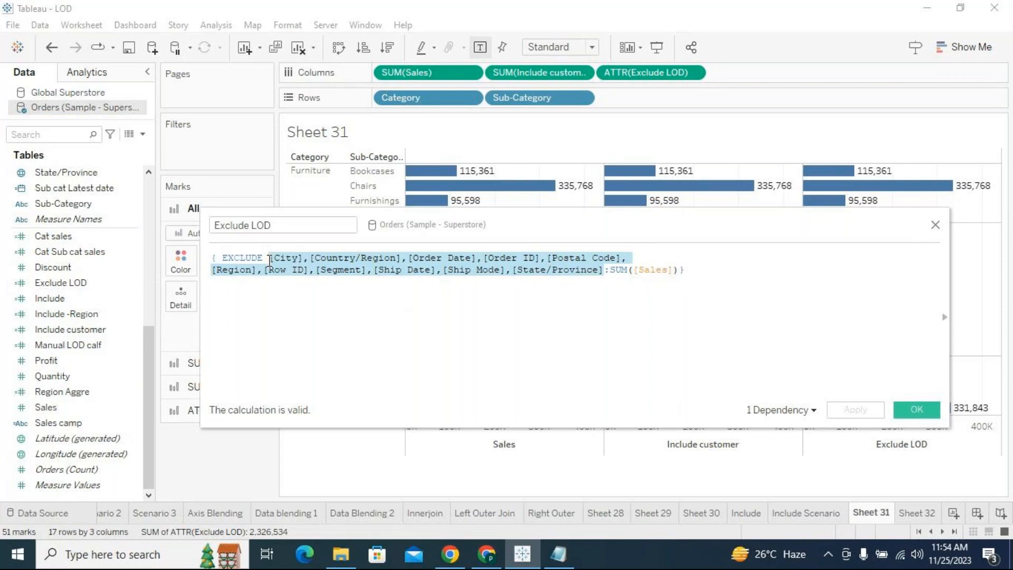
left_click_drag(735, 226, 723, 318)
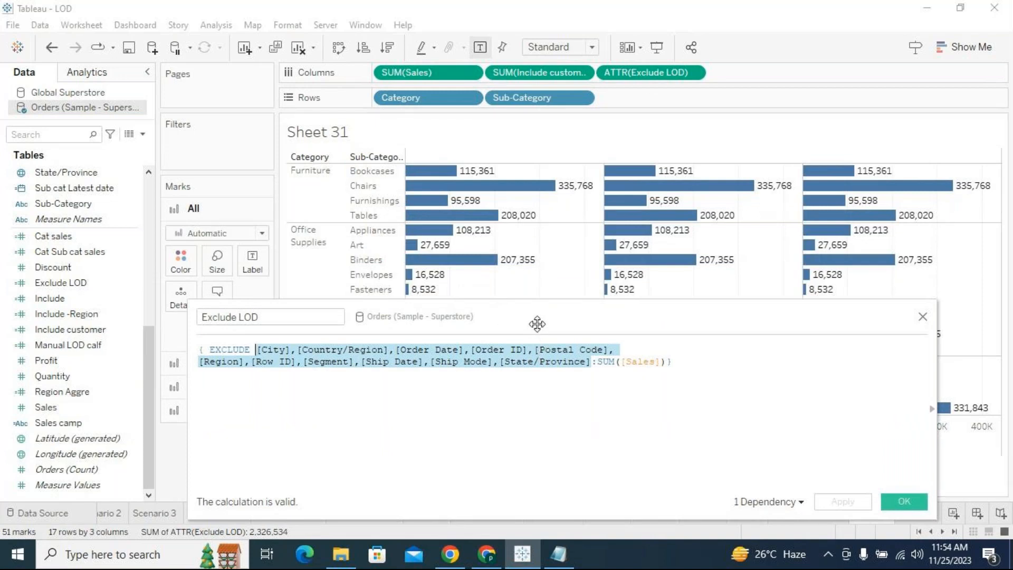
left_click_drag(537, 324, 545, 279)
left_click(278, 312)
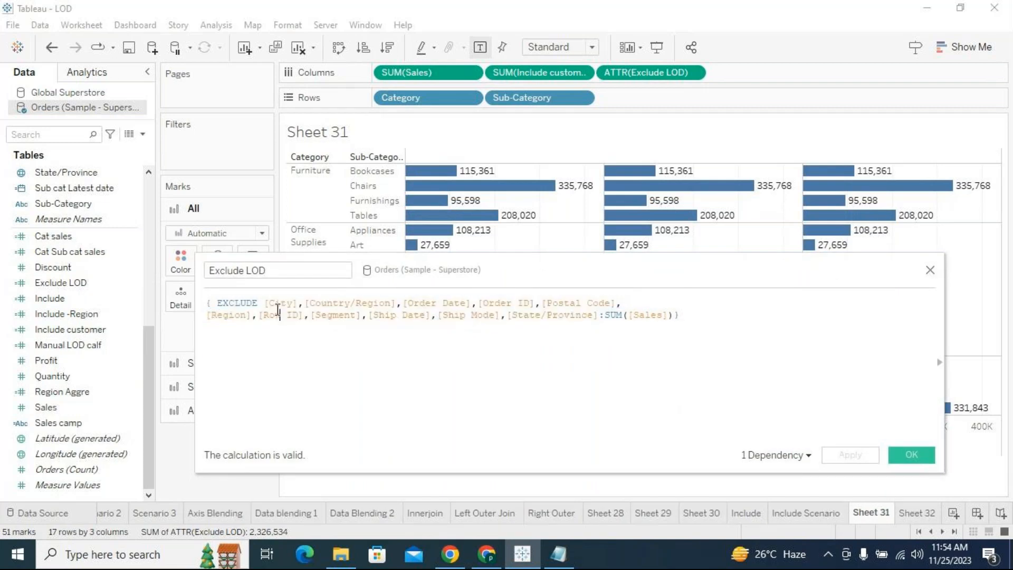
left_click_drag(268, 304, 602, 317)
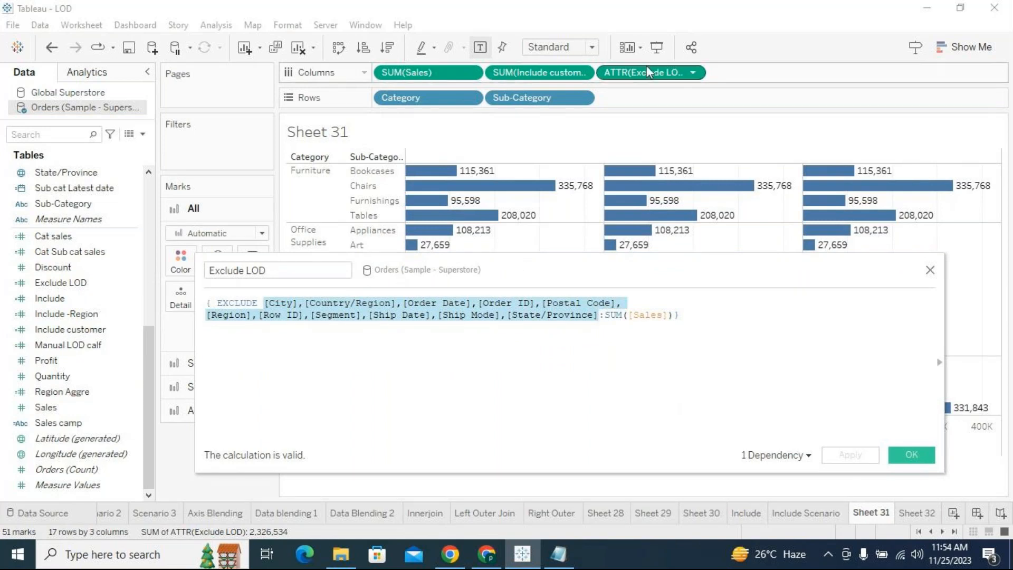
- Accept and close the Exclude LOD calculation, and inspect its axis and bars in the chart
left_click(926, 455)
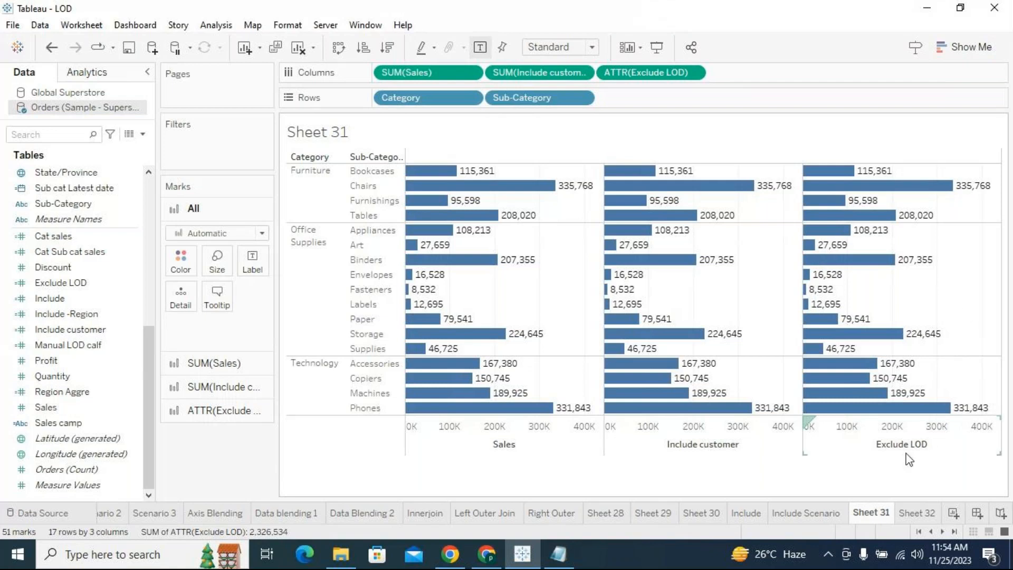
left_click(872, 453)
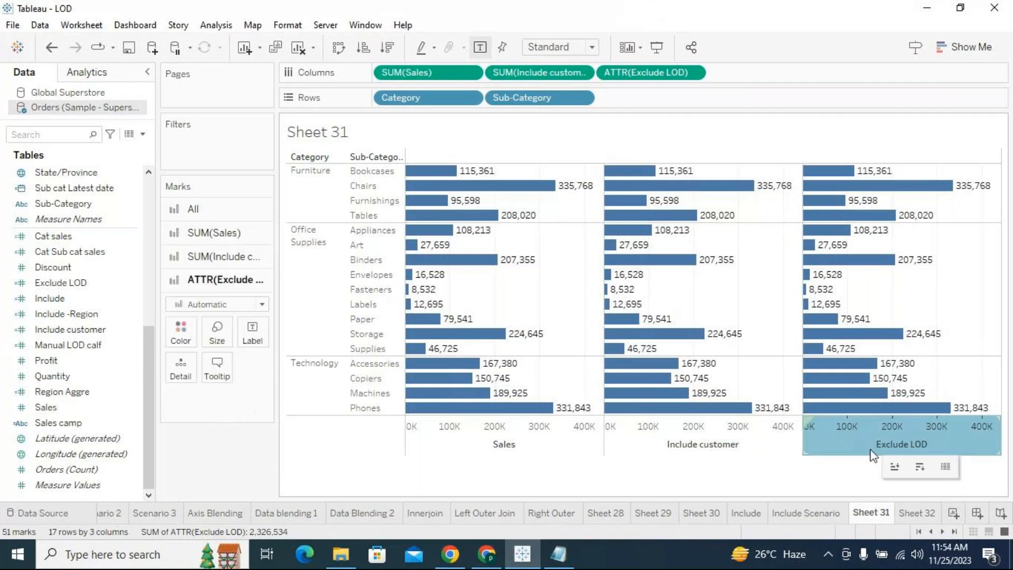
left_click(943, 298)
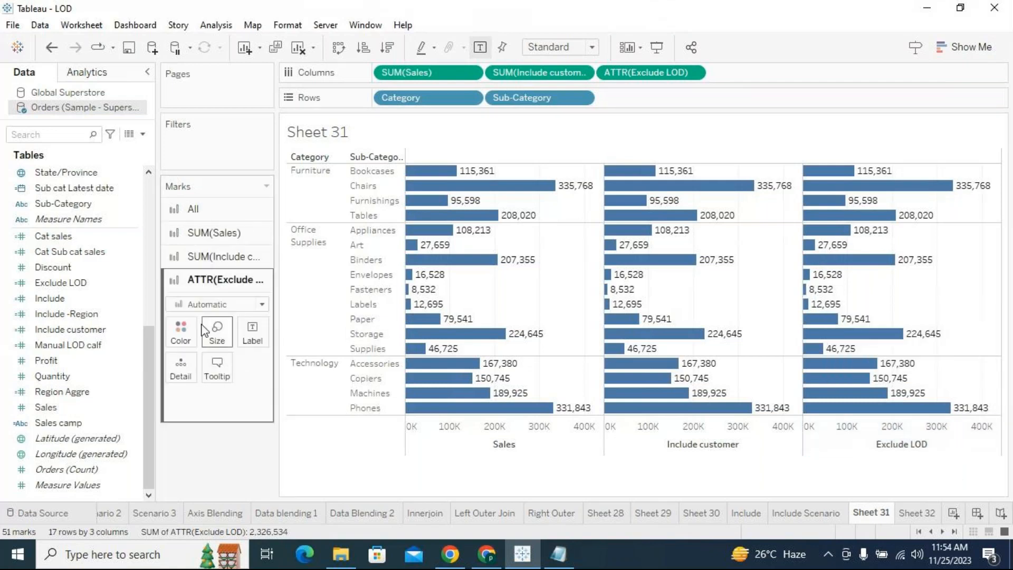
- Reopen the Exclude LOD calculation and check [Order Date] and [Postal Code] in the EXCLUDE list against the chart
left_click(133, 288)
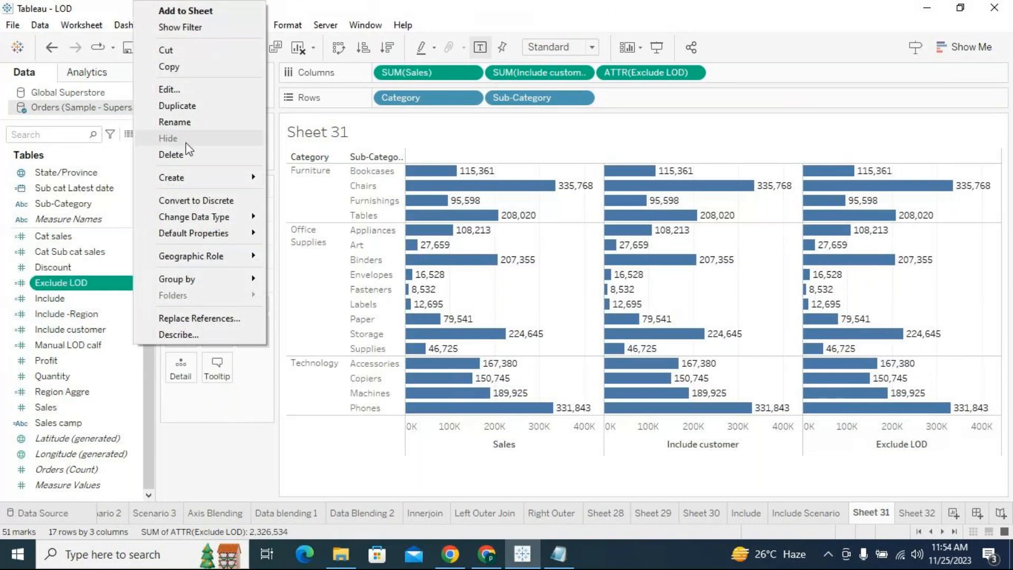
left_click(180, 93)
left_click_drag(468, 278, 464, 363)
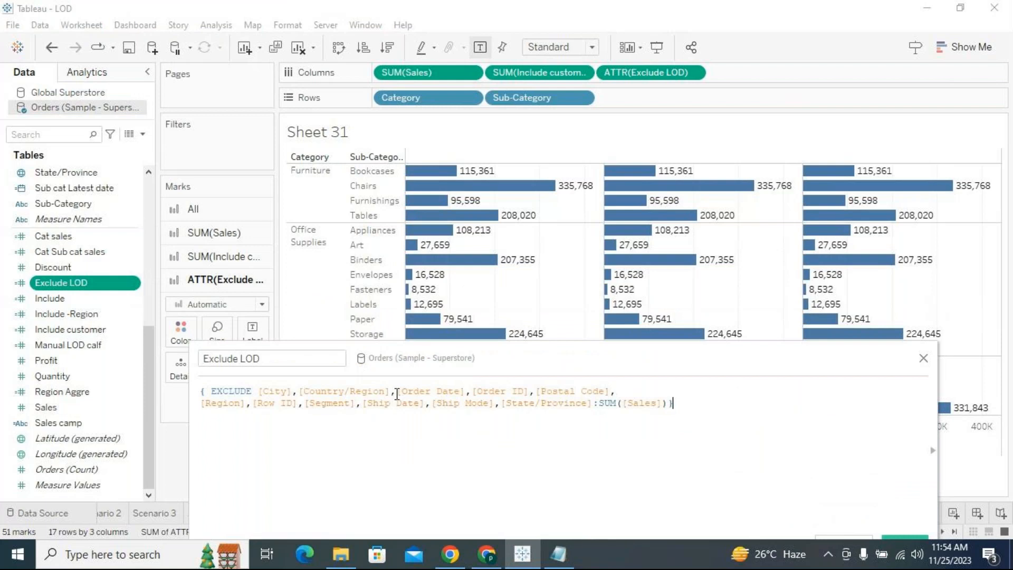
left_click_drag(404, 392, 462, 390)
left_click_drag(491, 366, 507, 446)
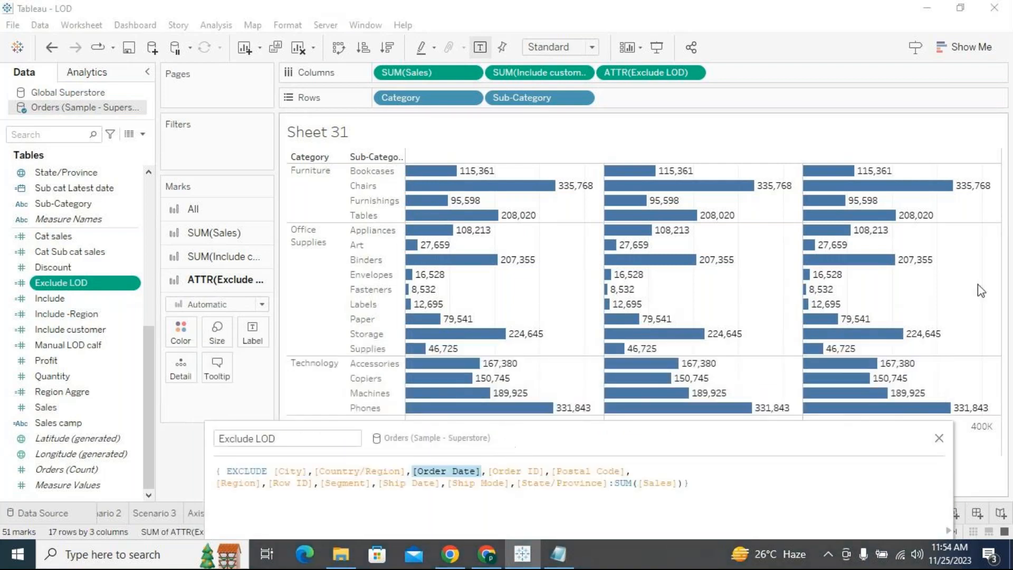
left_click_drag(672, 441, 633, 357)
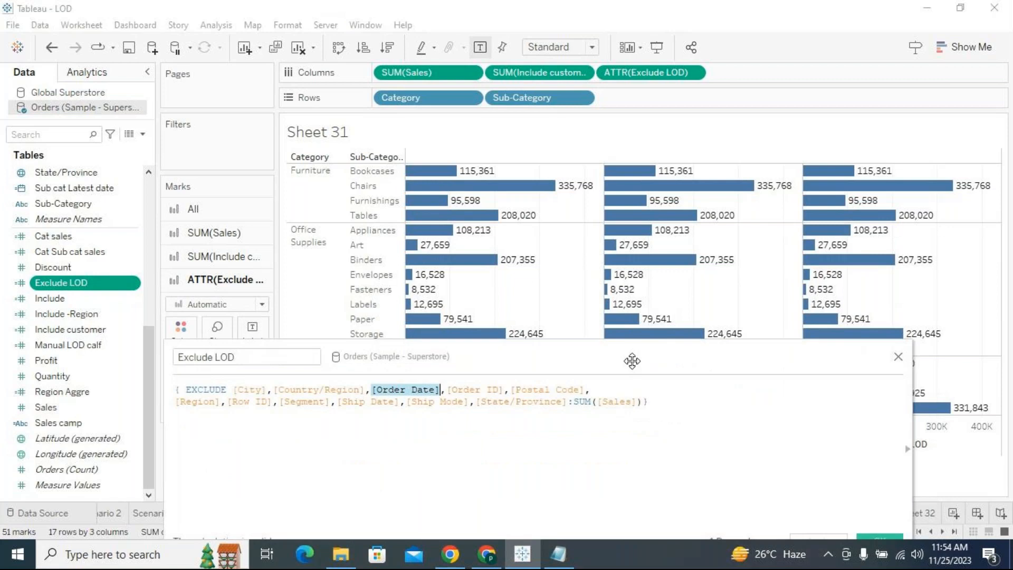
left_click_drag(510, 389, 590, 424)
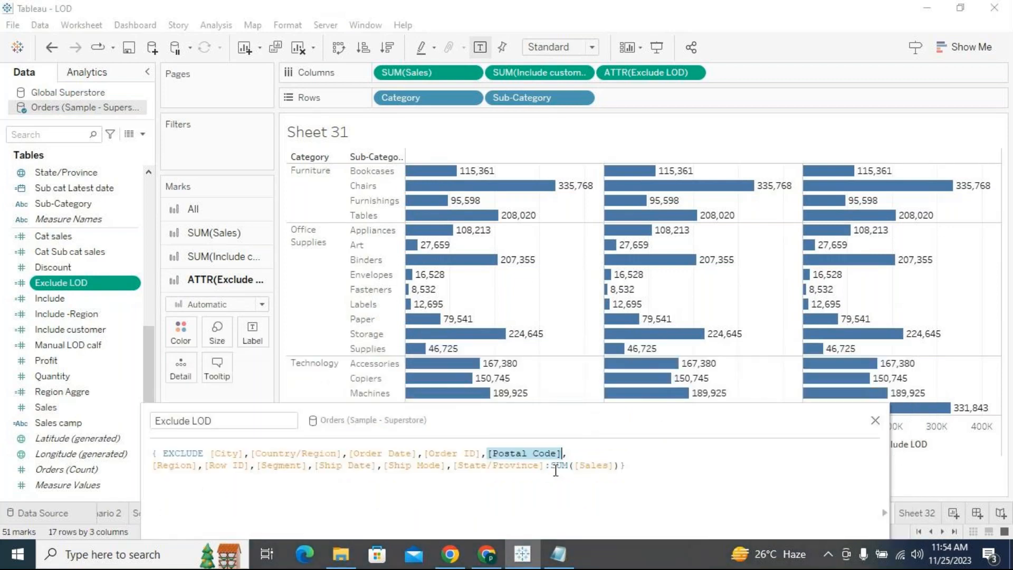
- Review the full EXCLUDE dimension list once more together with the SUM([Sales]) aggregation, and raise the editor to show the whole formula
left_click_drag(544, 466, 211, 459)
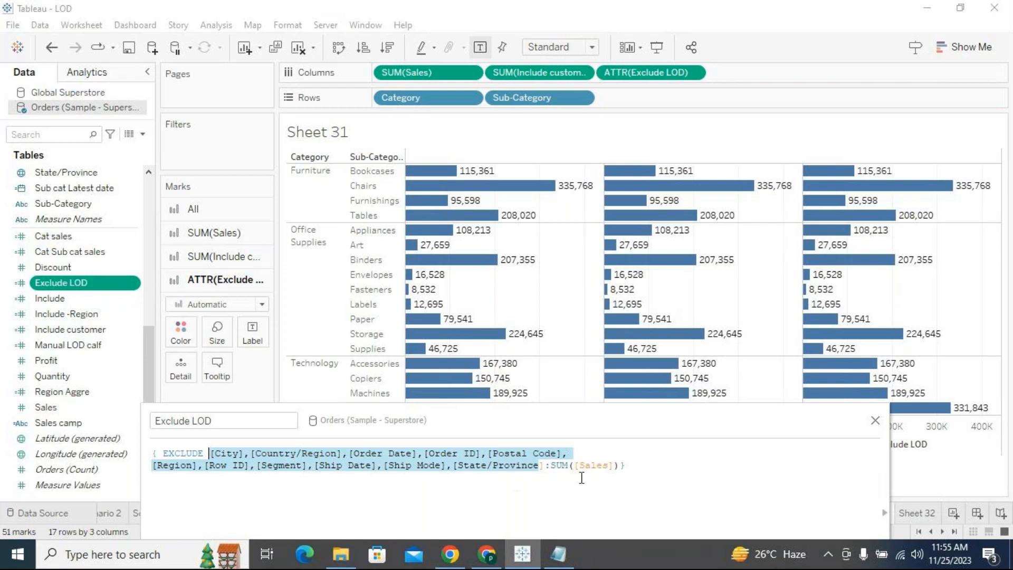
left_click_drag(550, 464, 620, 465)
left_click_drag(546, 465, 212, 454)
left_click_drag(525, 421, 531, 333)
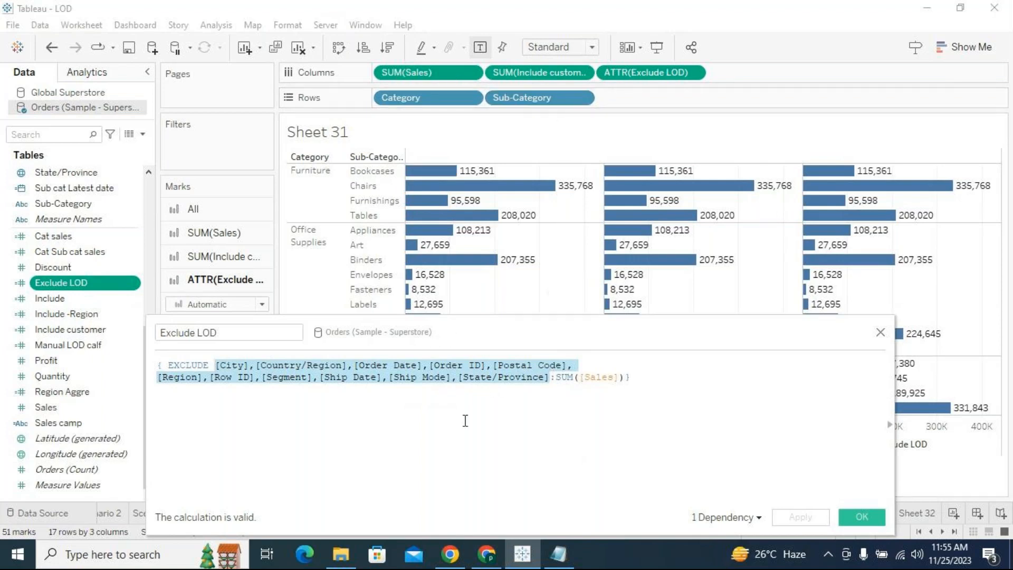
- Reposition the calculation editor to compare the highlighted EXCLUDE list with the sub-category bars, uncovering the Exclude LOD column
left_click_drag(505, 338, 509, 246)
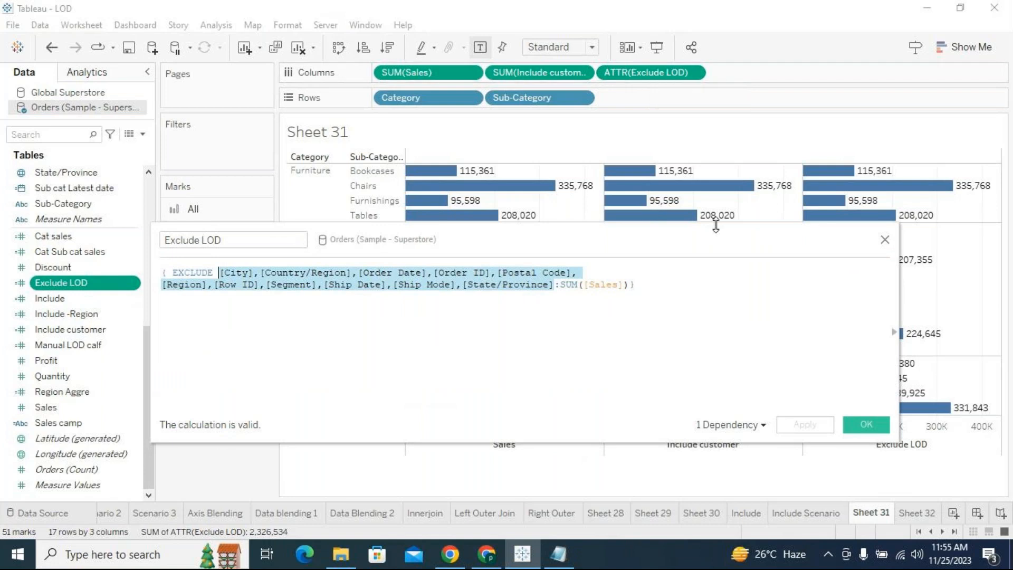
left_click_drag(705, 245, 697, 183)
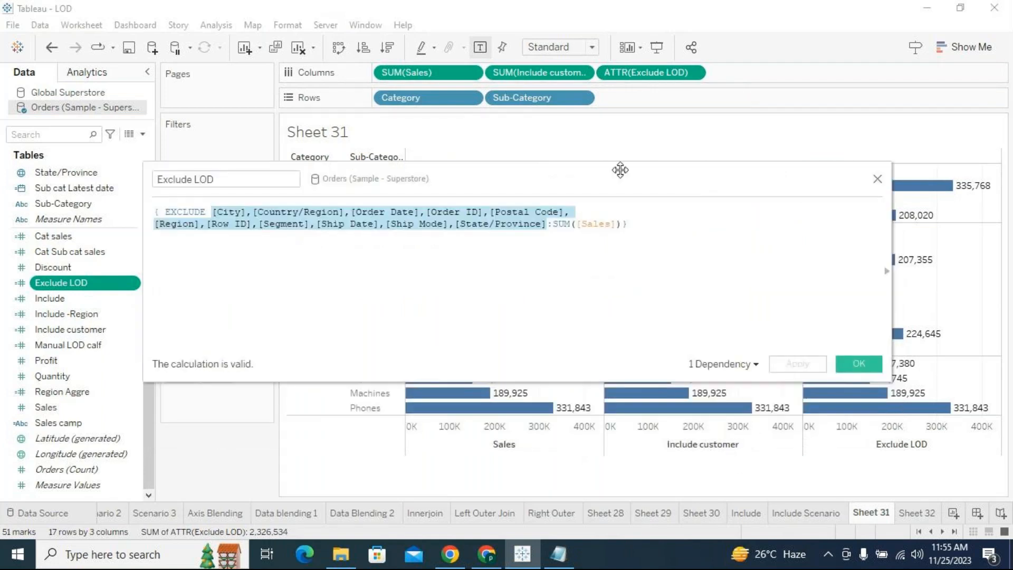
left_click_drag(620, 178, 638, 299)
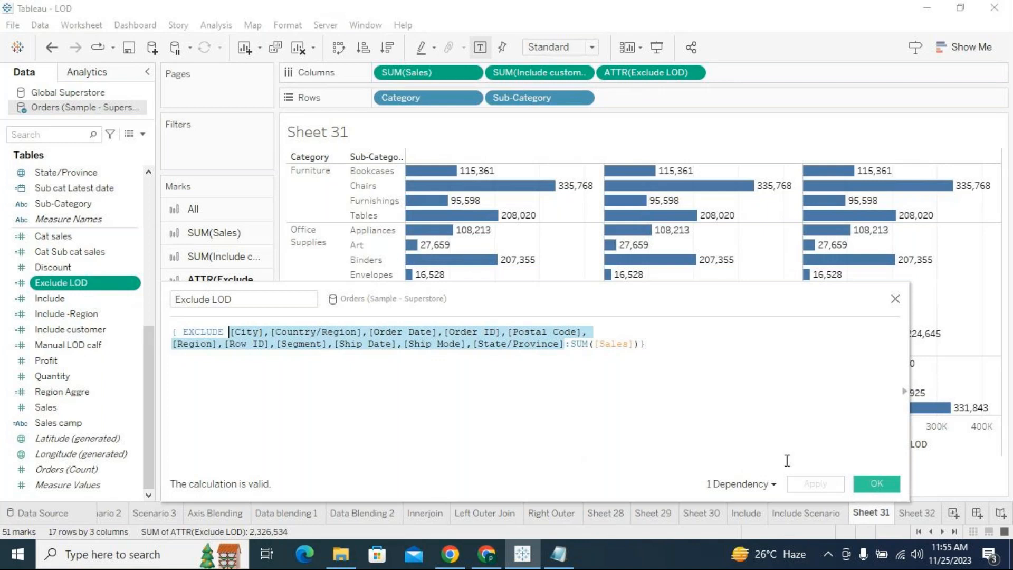
left_click_drag(744, 294, 562, 203)
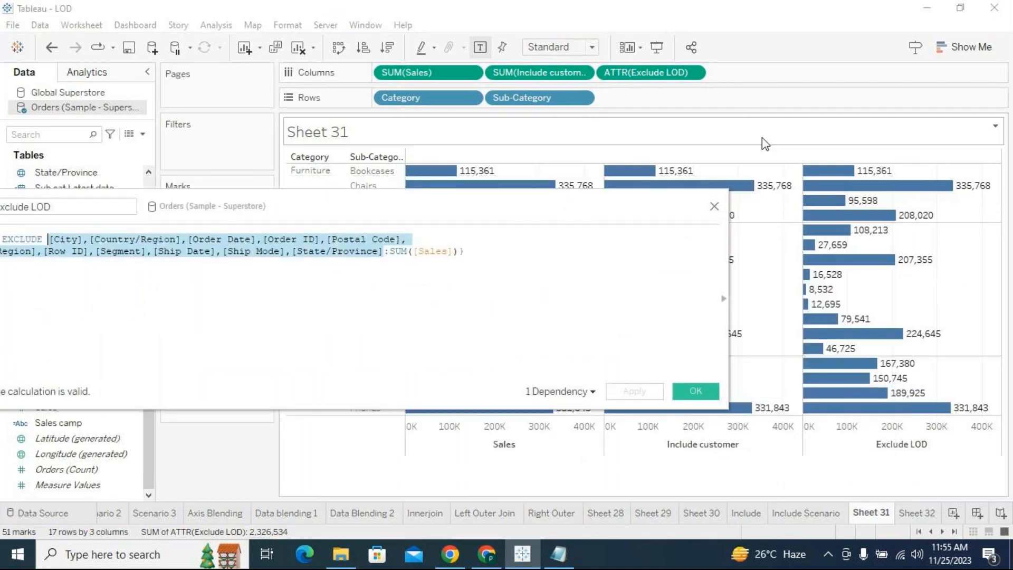
- Add [Product Name] after [Postal Code] in the EXCLUDE list and apply the calculation
left_click(415, 239)
type("Produ")
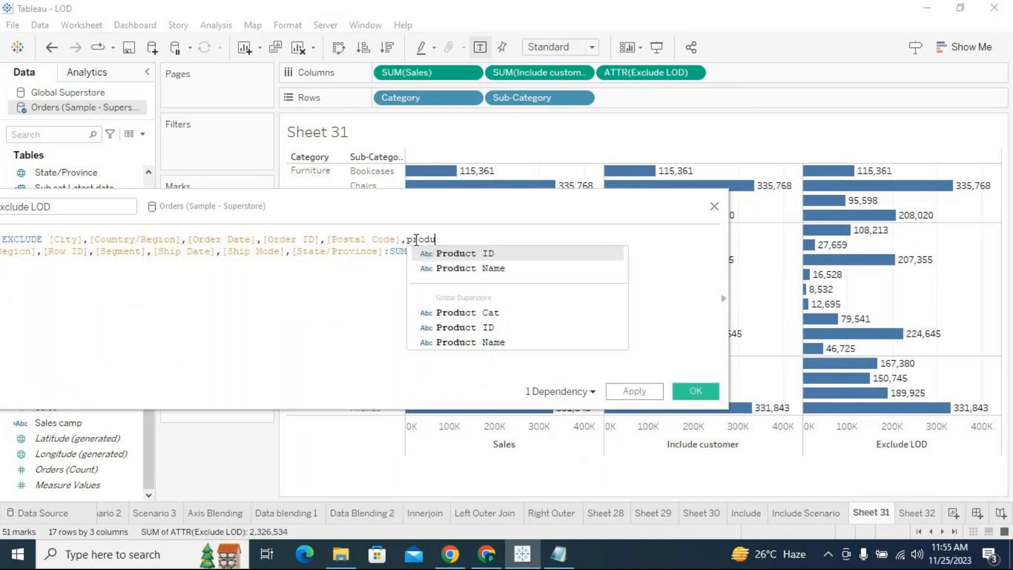
key("Down")
key("Return")
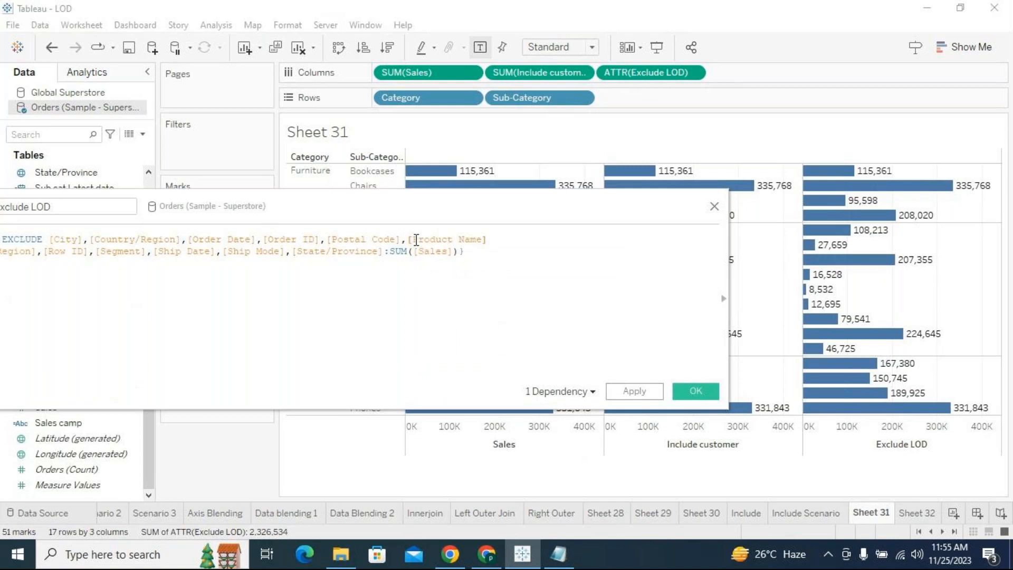
left_click(634, 392)
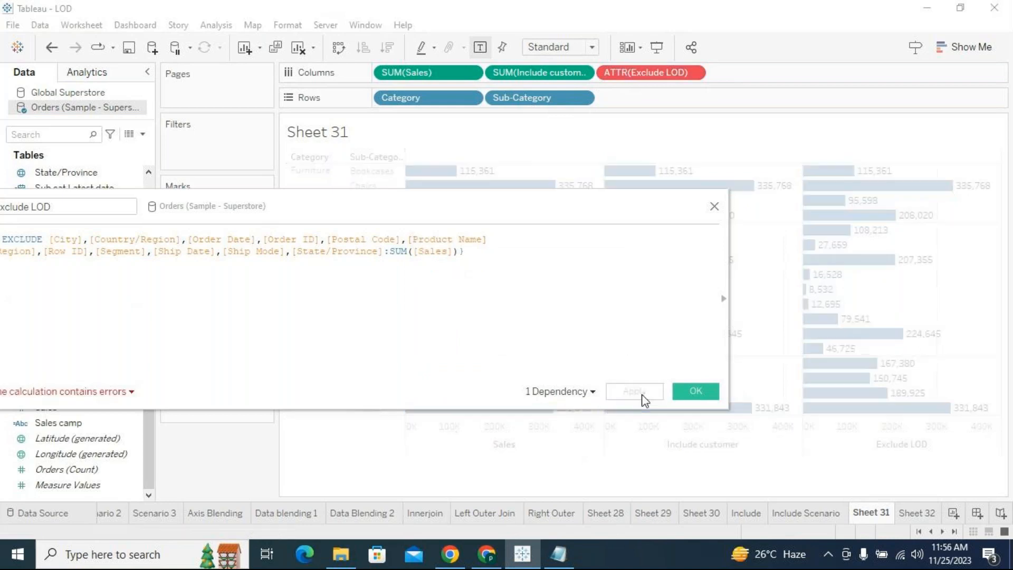
- Undo the removal of Exclude LOD from Columns, and add the missing comma after [Product Name], applying the corrected formula
left_click_drag(642, 73, 662, 80)
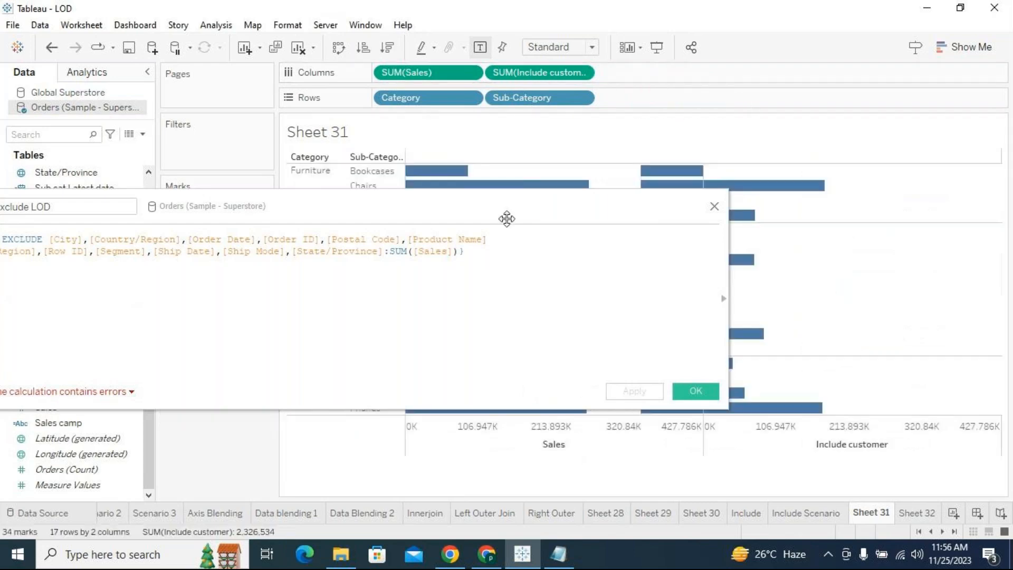
left_click(51, 47)
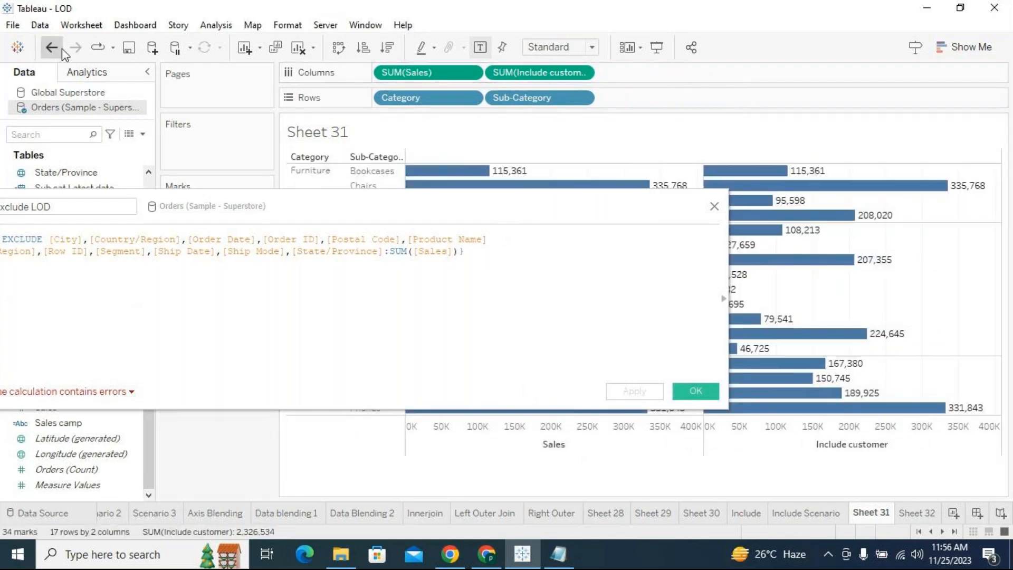
left_click(543, 247)
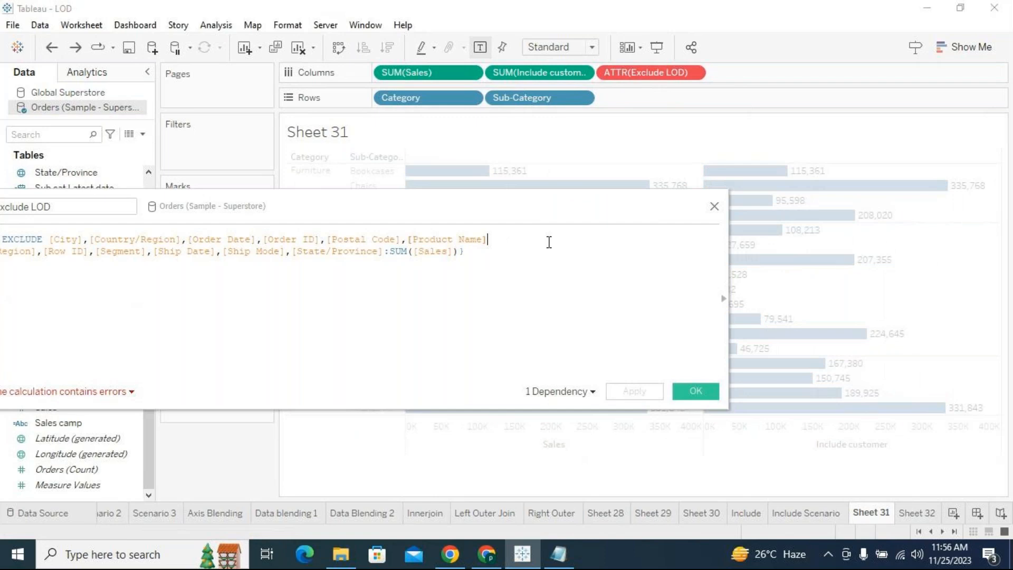
type(",")
left_click(636, 392)
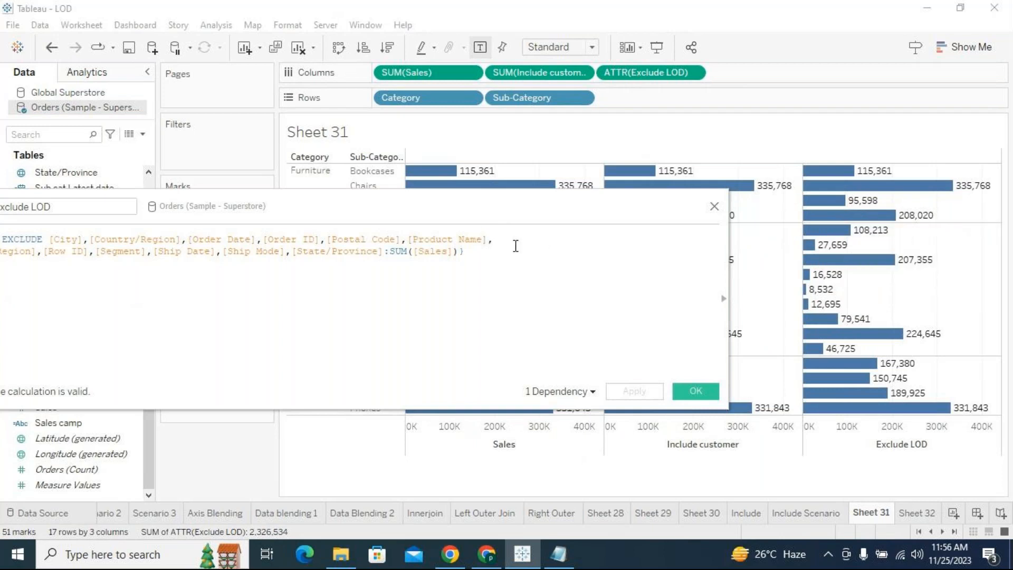
- Extend the EXCLUDE list with [Product ID] and [Customer ID] after [Product Name], applying the calculation after each addition
type("[pro")
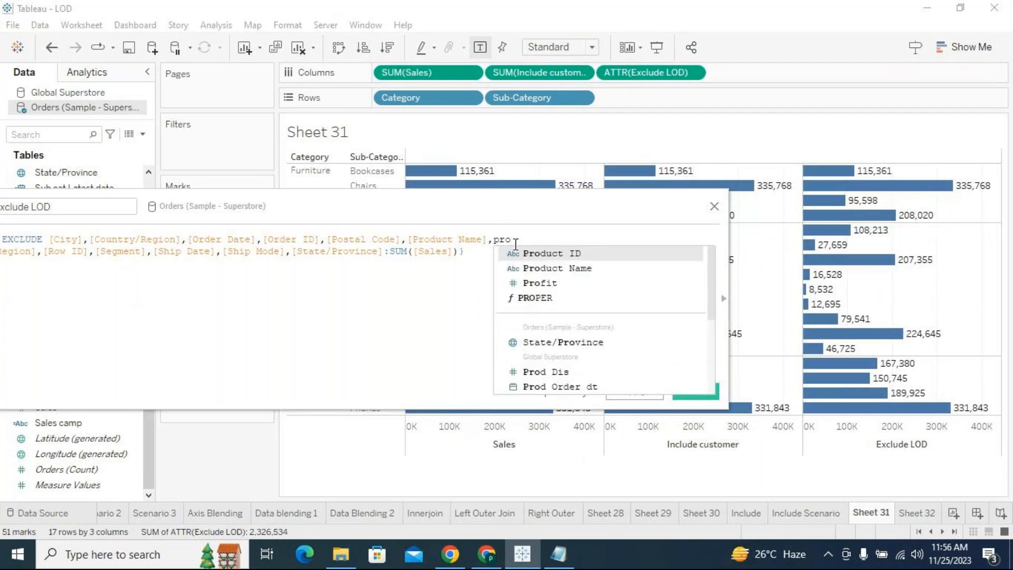
key("Return")
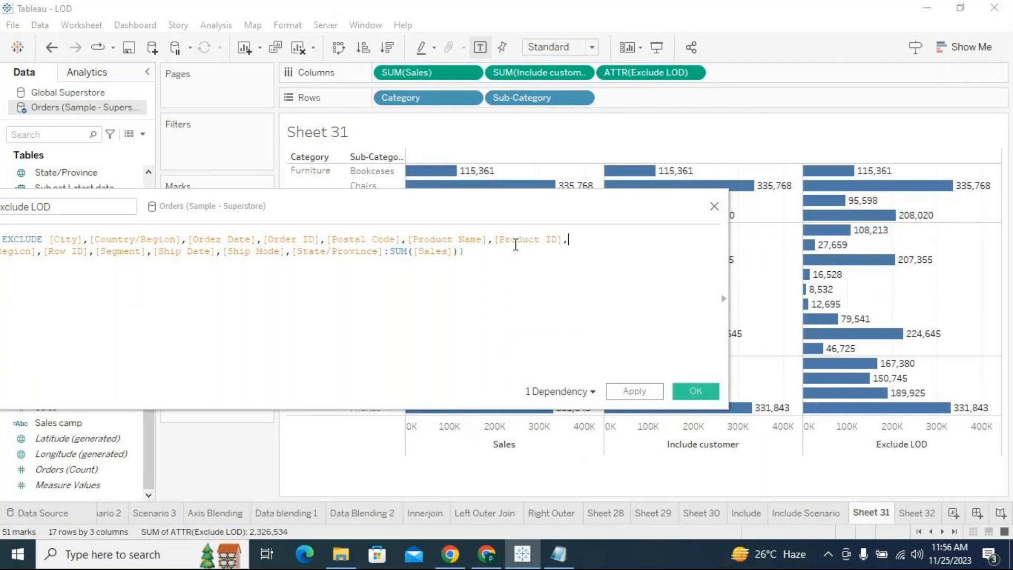
left_click(628, 398)
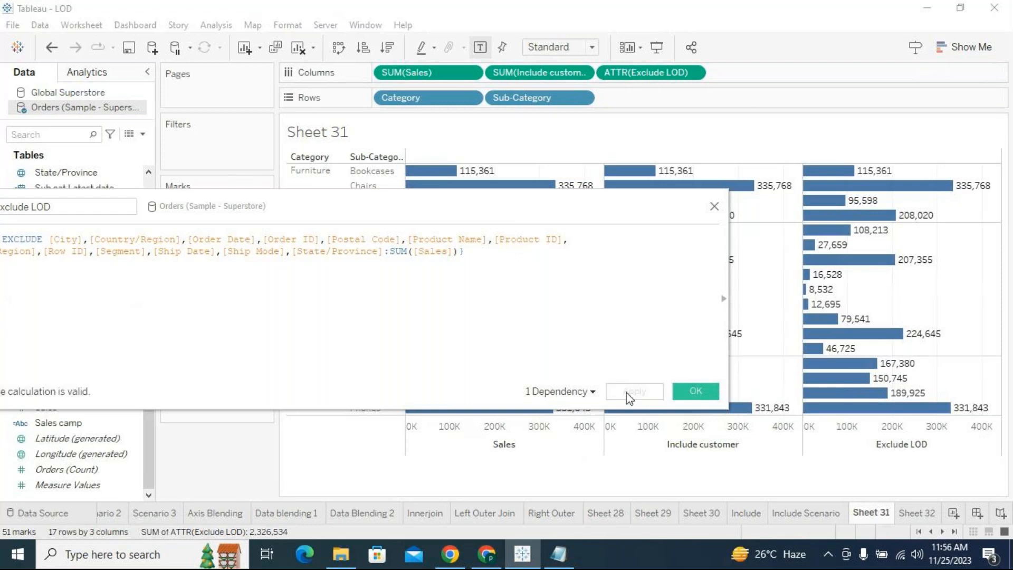
left_click(584, 239)
type("custom")
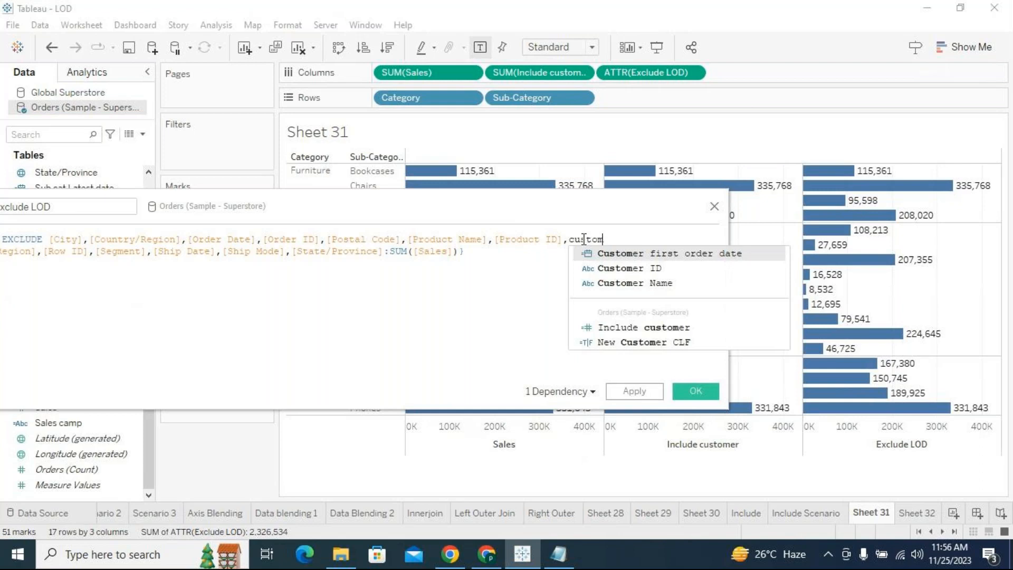
key("Down")
key("Return")
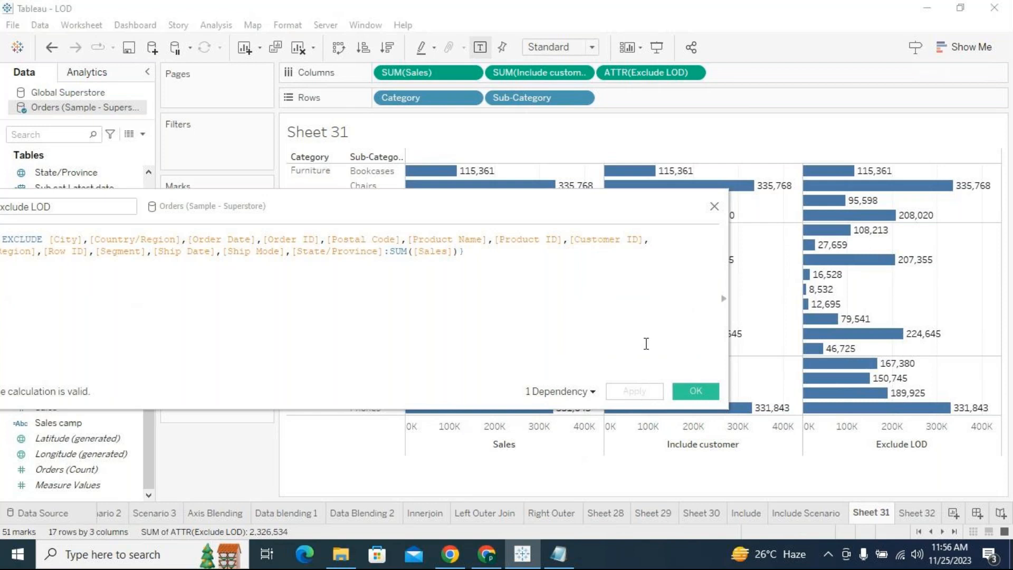
- Lower the calculation editor and compare the highlighted, extended EXCLUDE list with the Category and Sub-Category dimensions in the chart
left_click_drag(608, 226, 687, 319)
left_click(684, 375)
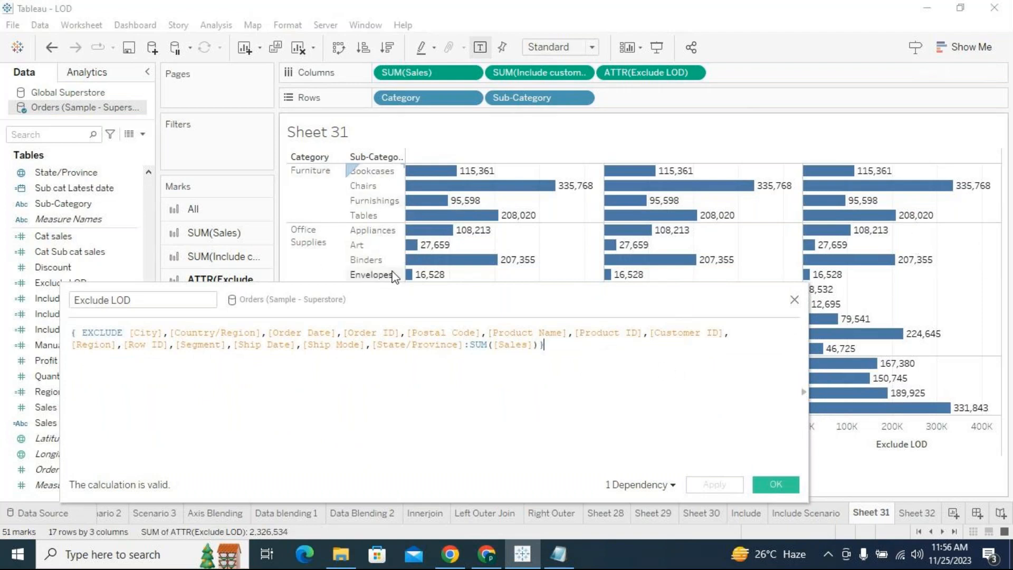
left_click_drag(464, 346, 128, 336)
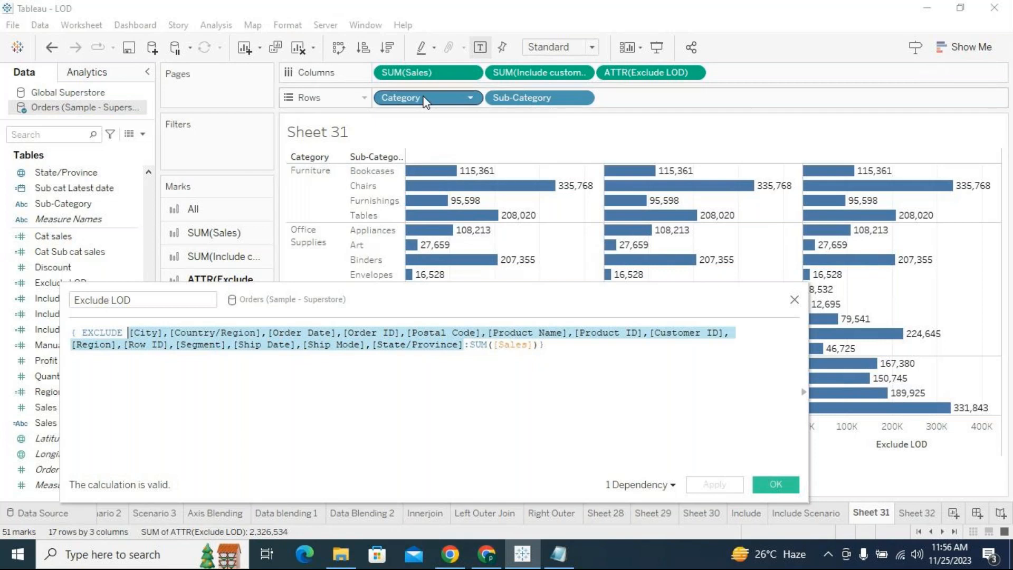
mouse_move(677, 260)
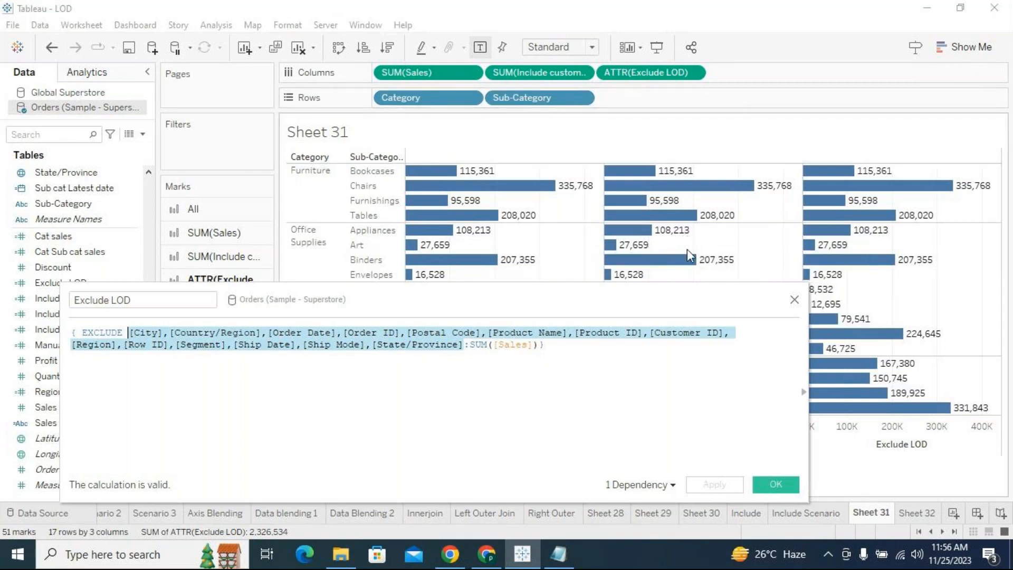
- Review the entire EXCLUDE formula, including SUM([Sales]), against the Include customer calculation
left_click(548, 346)
left_click_drag(549, 345, 74, 330)
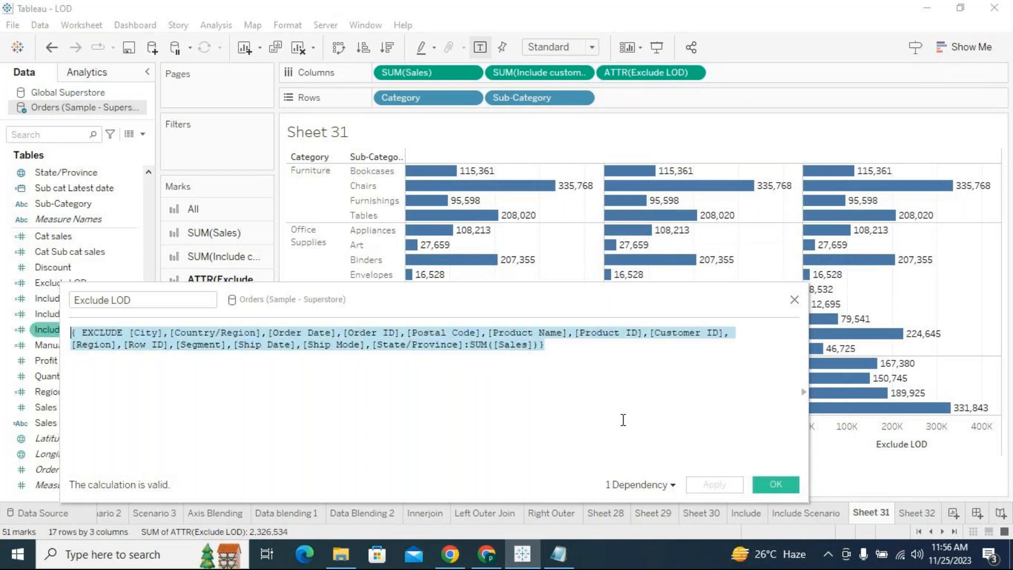
left_click(623, 394)
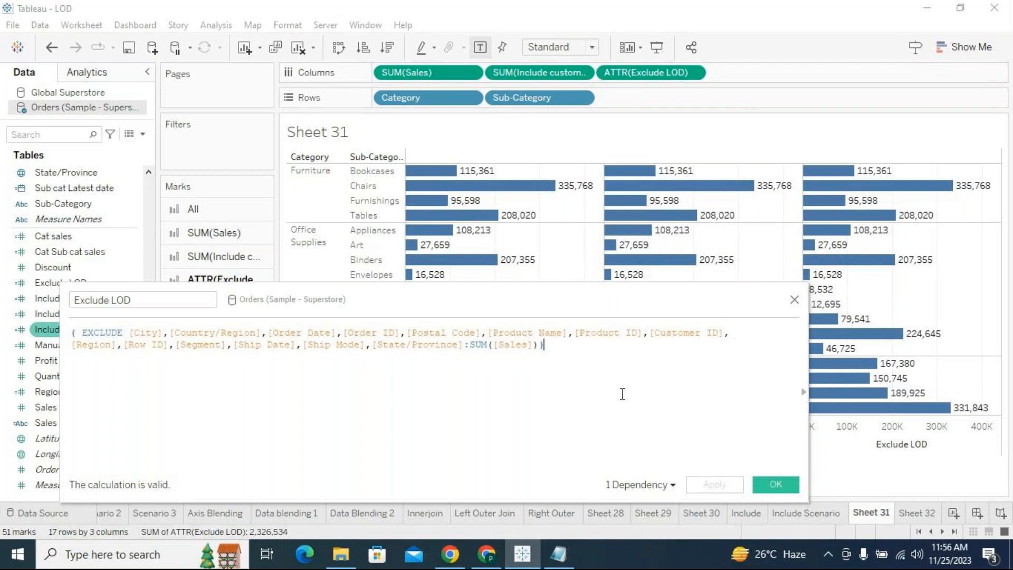
left_click_drag(552, 346, 122, 332)
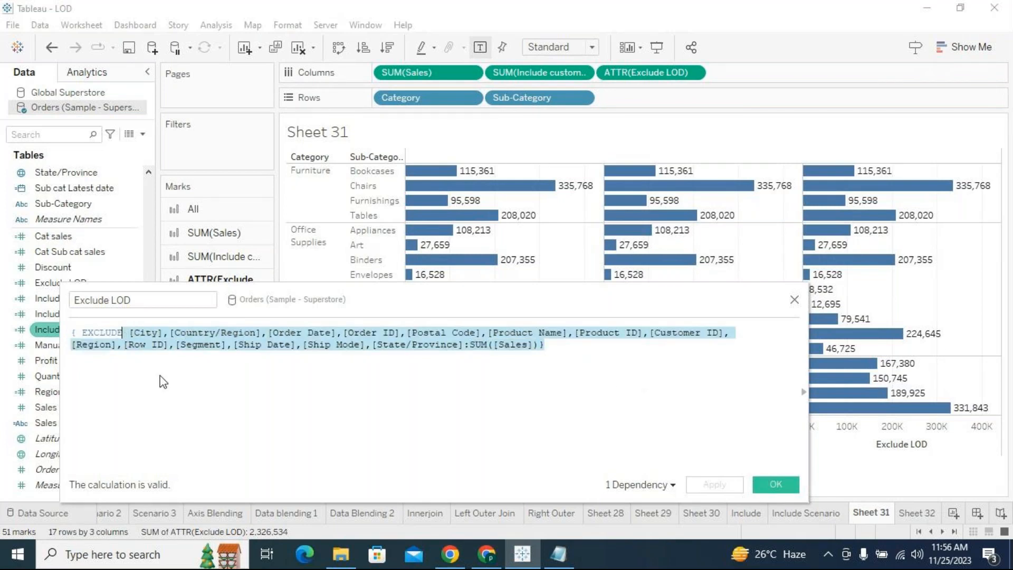
left_click(481, 358)
left_click_drag(546, 346, 58, 333)
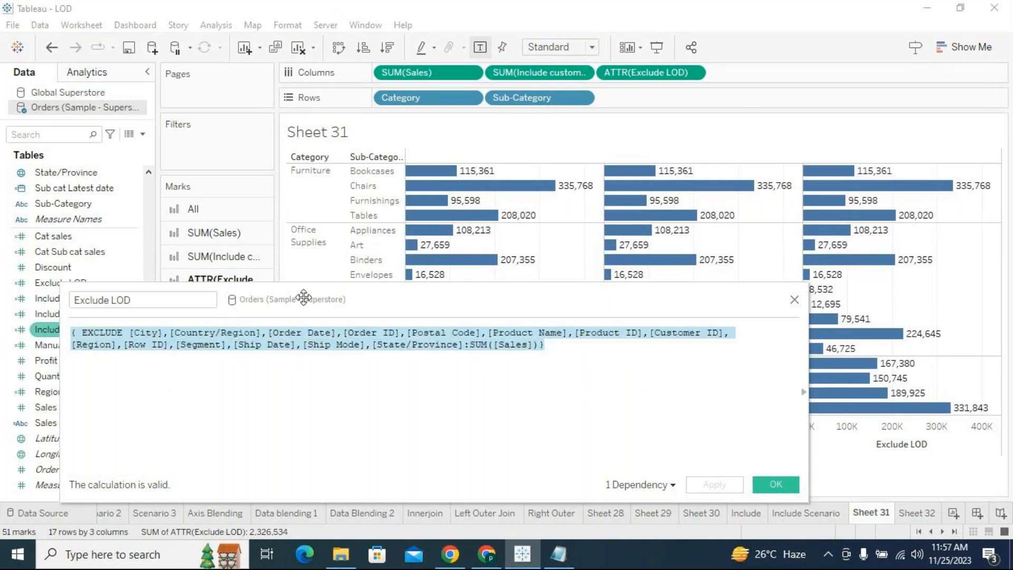
- Recheck the excluded dimensions from [City] to [State/Province], and accept and close the Exclude LOD calculation
left_click_drag(305, 296, 310, 278)
left_click(619, 333)
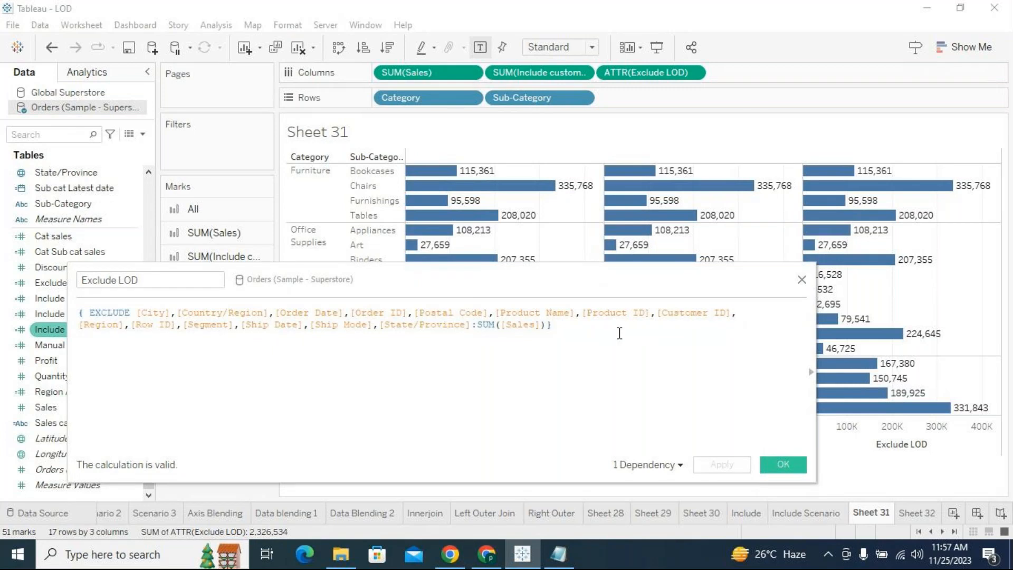
left_click_drag(474, 323, 136, 315)
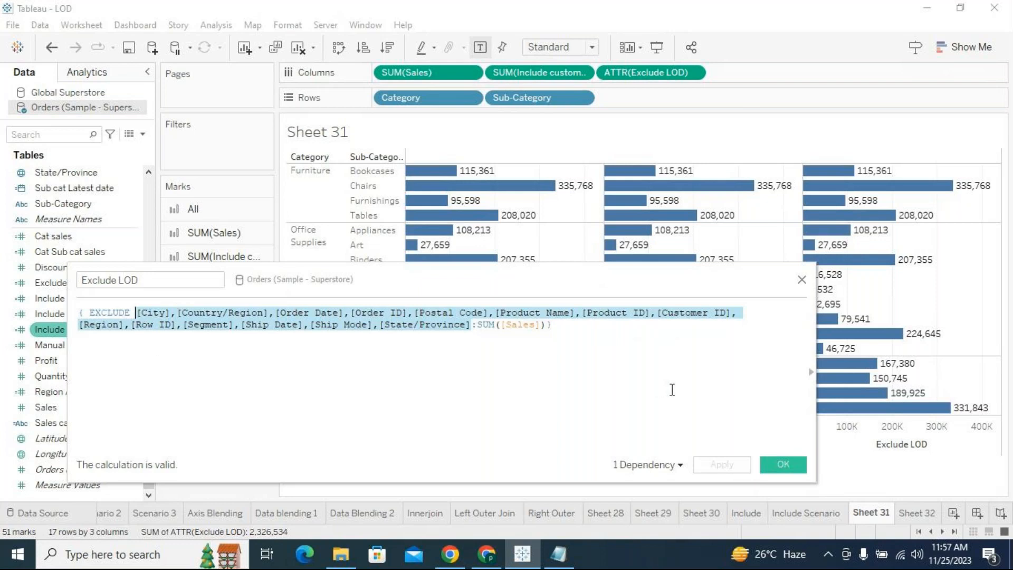
left_click(624, 330)
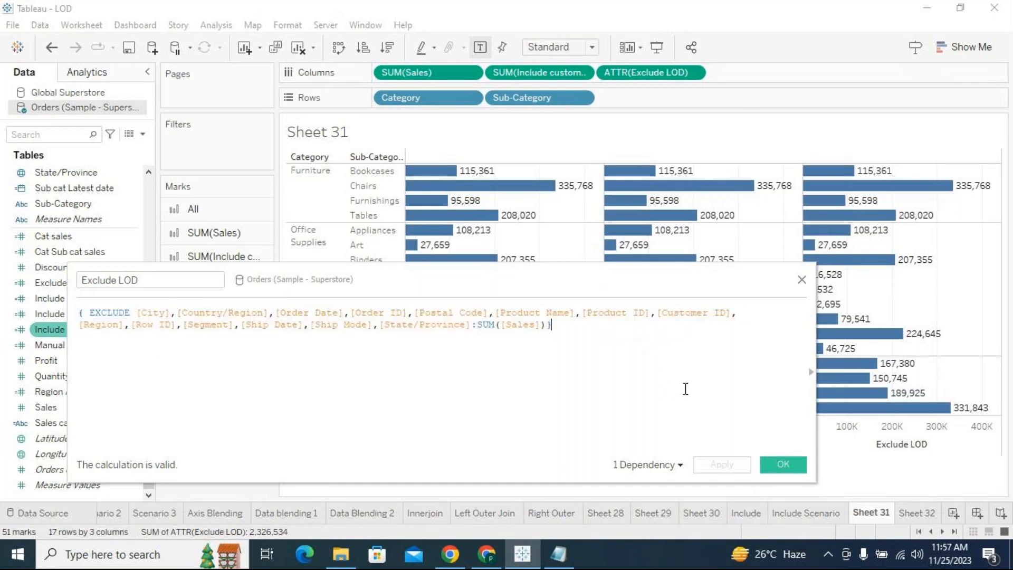
left_click(783, 465)
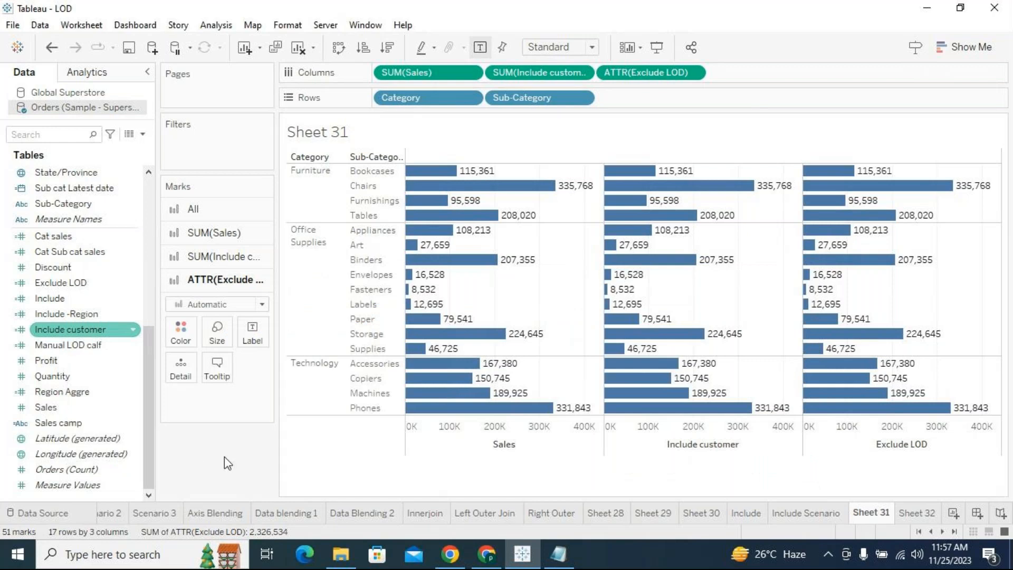
- Rename the worksheet Sheet 31 as Exclude
scroll(146, 416, "up", 2)
double_click(881, 513)
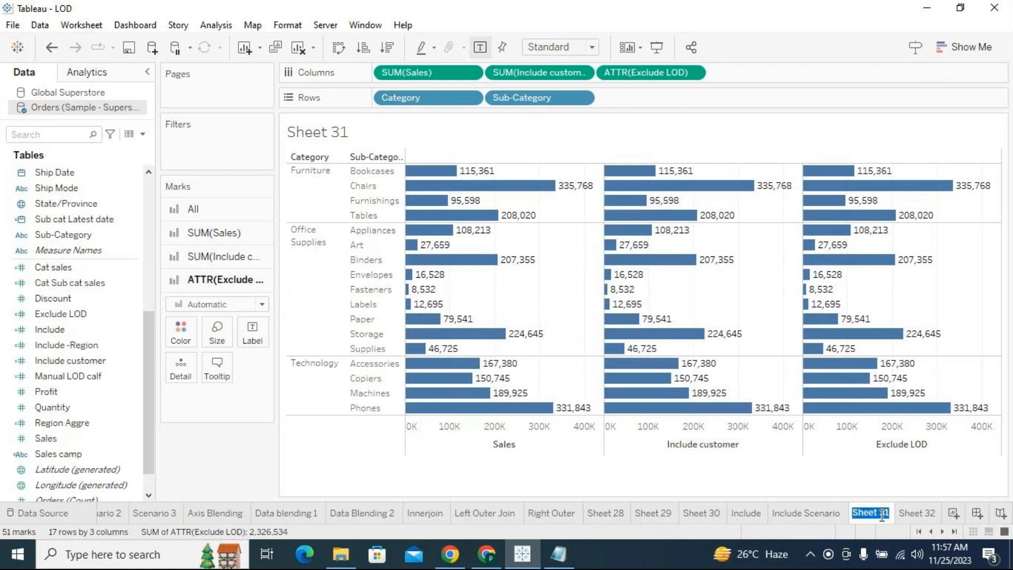
type("Exclude")
key("Return")
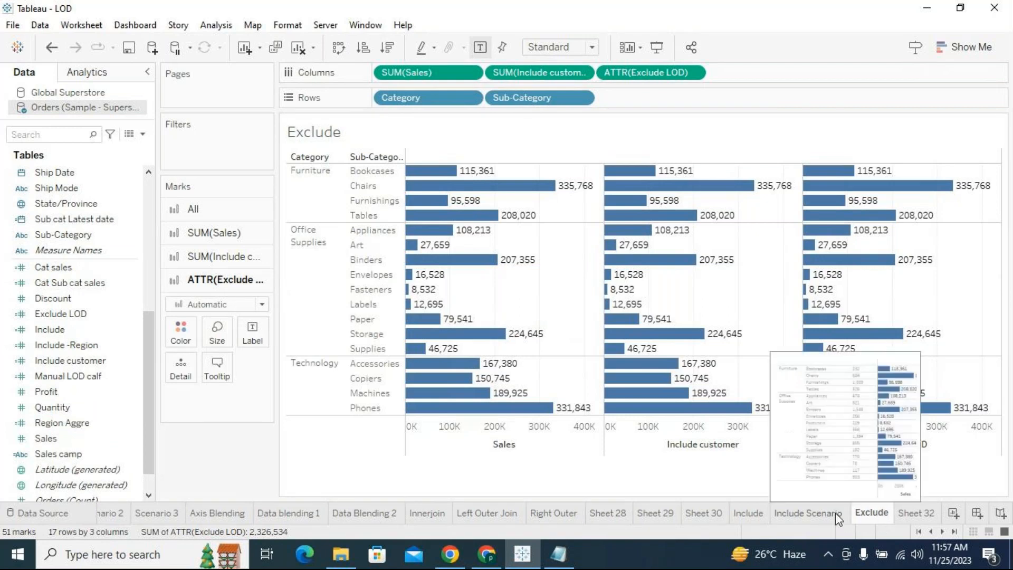
- Switch to the LOD notes in Notepad and review the Fixed, Include and Exclude LOD definitions, starting from Fixed Lod
left_click(559, 554)
scroll(317, 308, "up", 3)
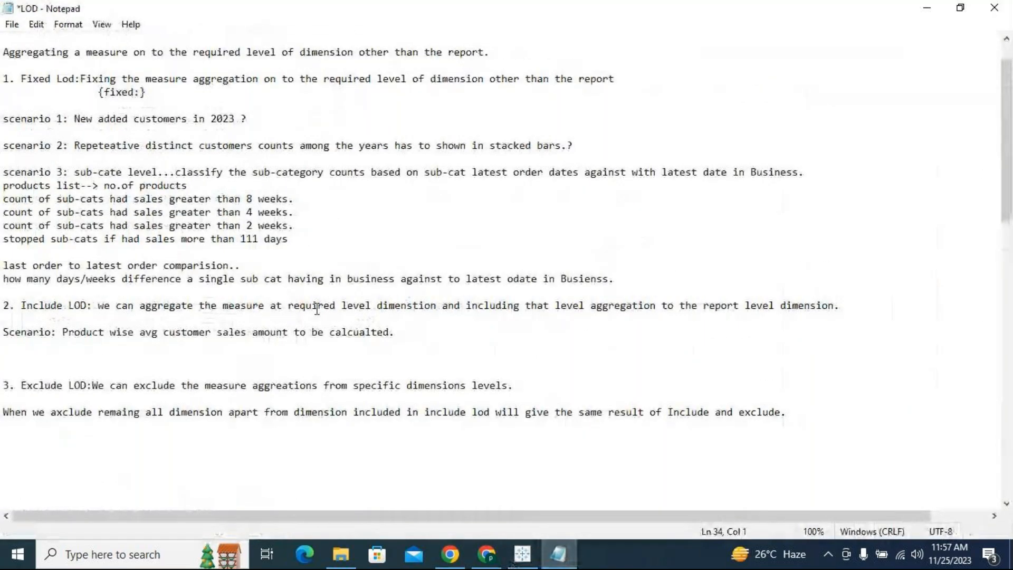
left_click(75, 80)
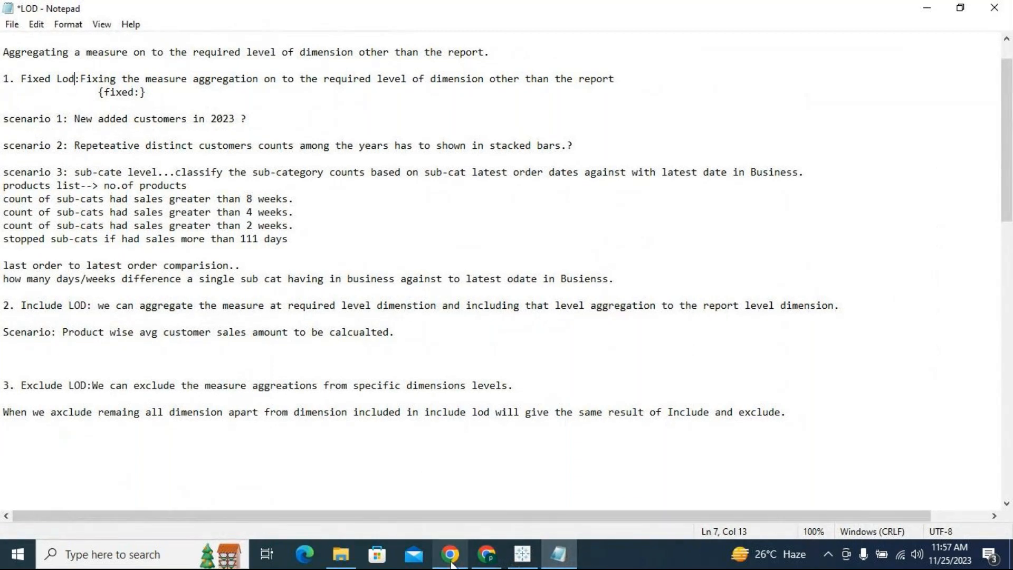
- Switch to Chrome, search the web for order of operations in tableau, and open Tableau's Order of Operations help article
left_click(486, 554)
left_click(668, 11)
type("o")
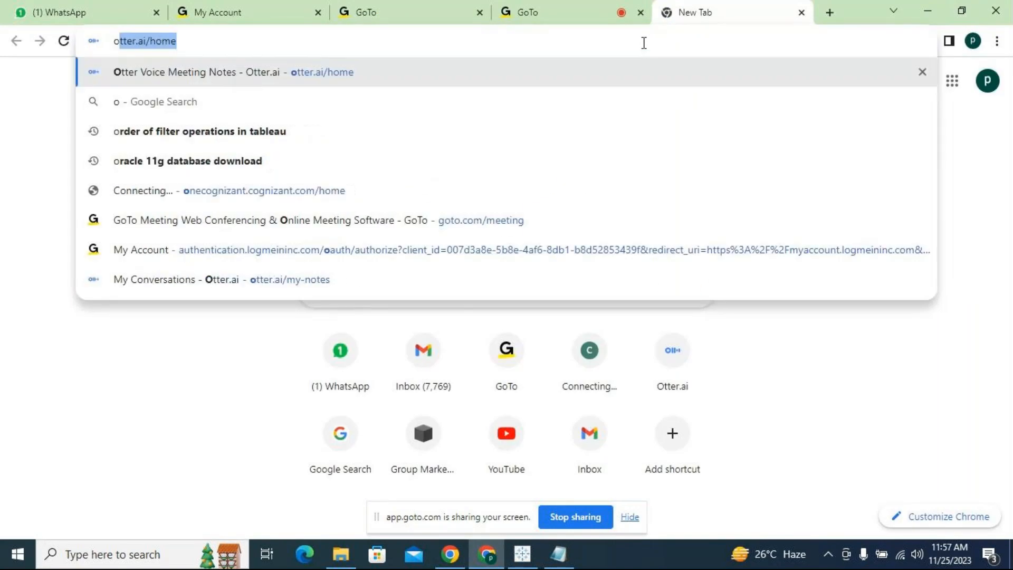
type("rderof op")
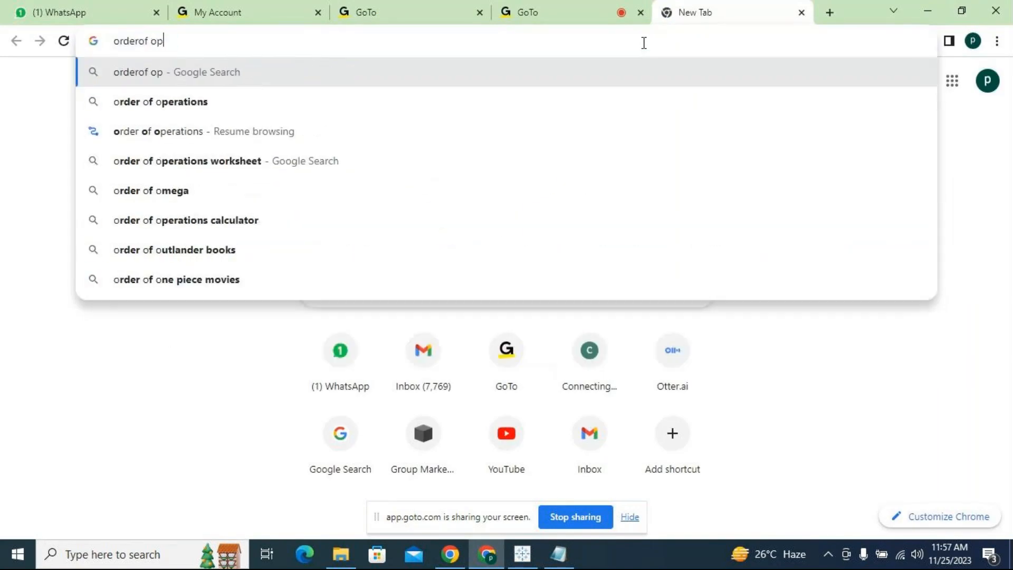
type("erations in")
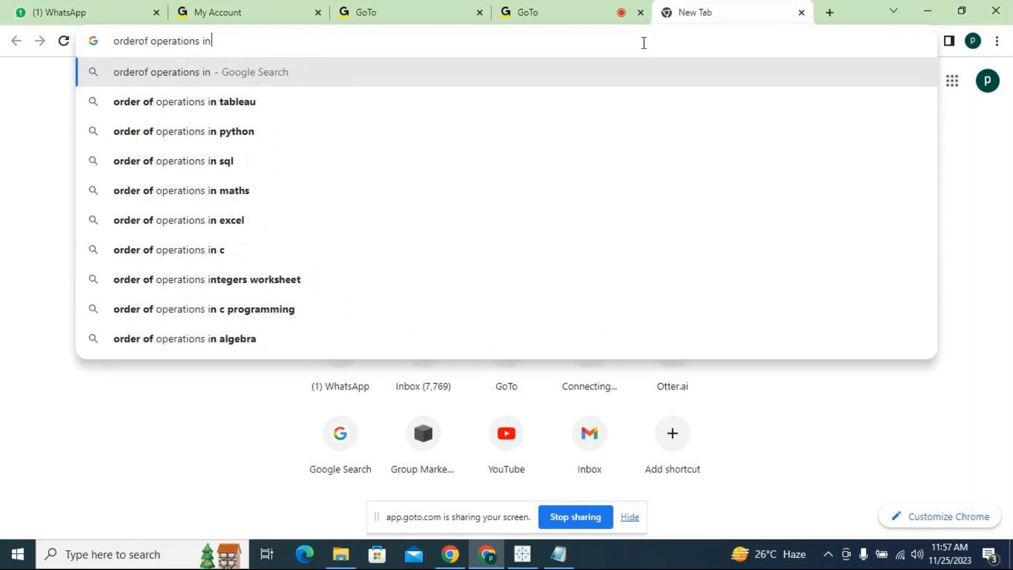
type(" tble")
key("BackSpace")
key("BackSpace")
key("BackSpace")
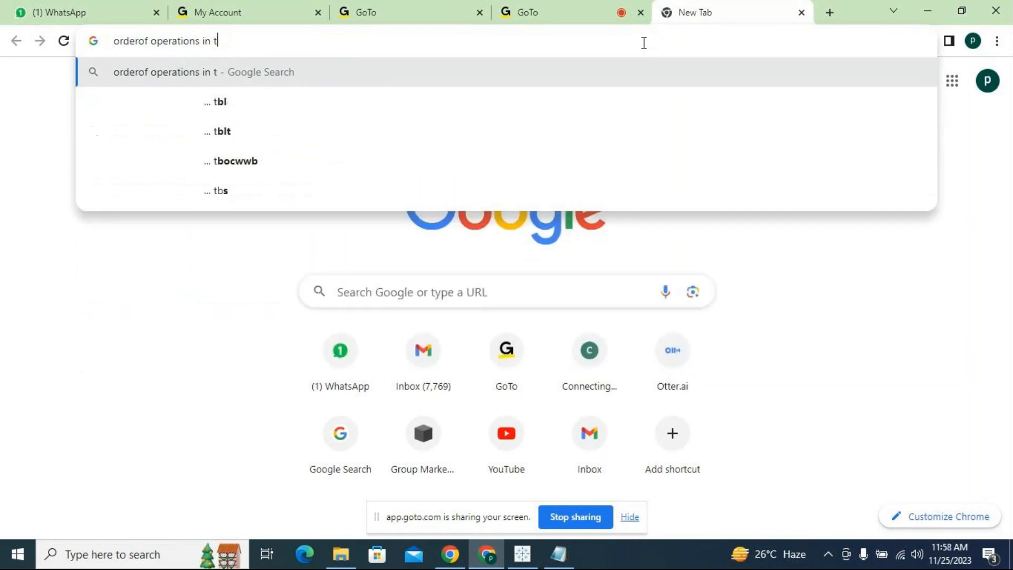
type("ableau")
key("Return")
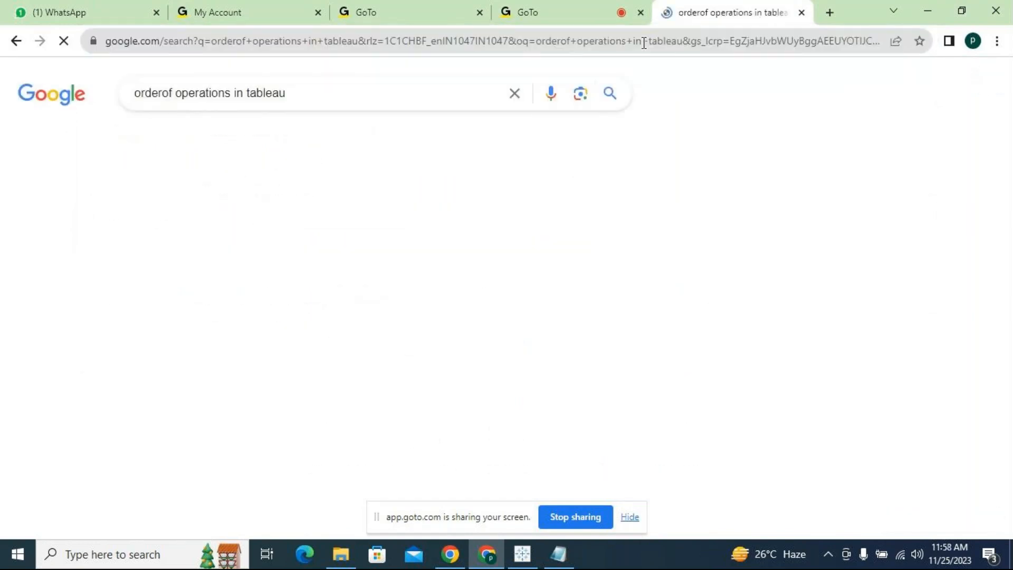
left_click(309, 291)
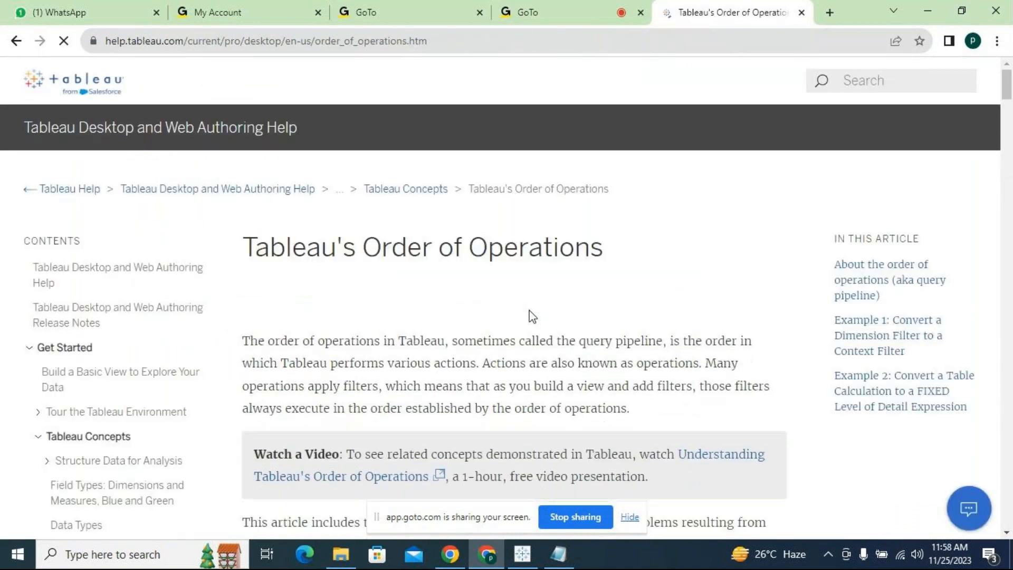
- Examine the order of operations diagram from Extract Filters to Table Calc Filters, noting where Fixed, Include and Exclude LODs are evaluated
scroll(532, 317, "down", 10)
scroll(530, 315, "up", 2)
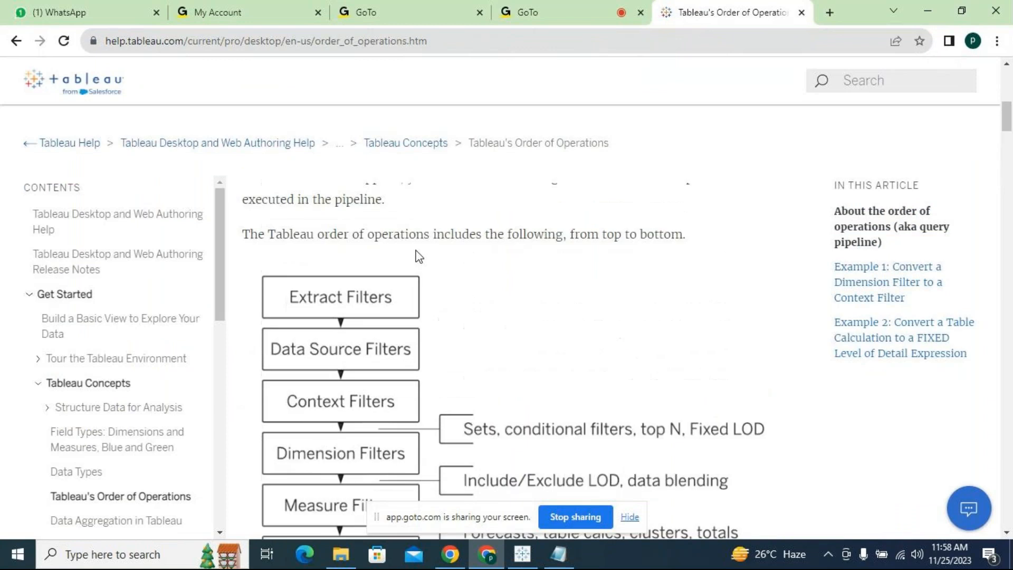
scroll(466, 307, "down", 1)
left_click_drag(295, 224, 403, 305)
scroll(414, 339, "down", 1)
scroll(415, 339, "down", 1)
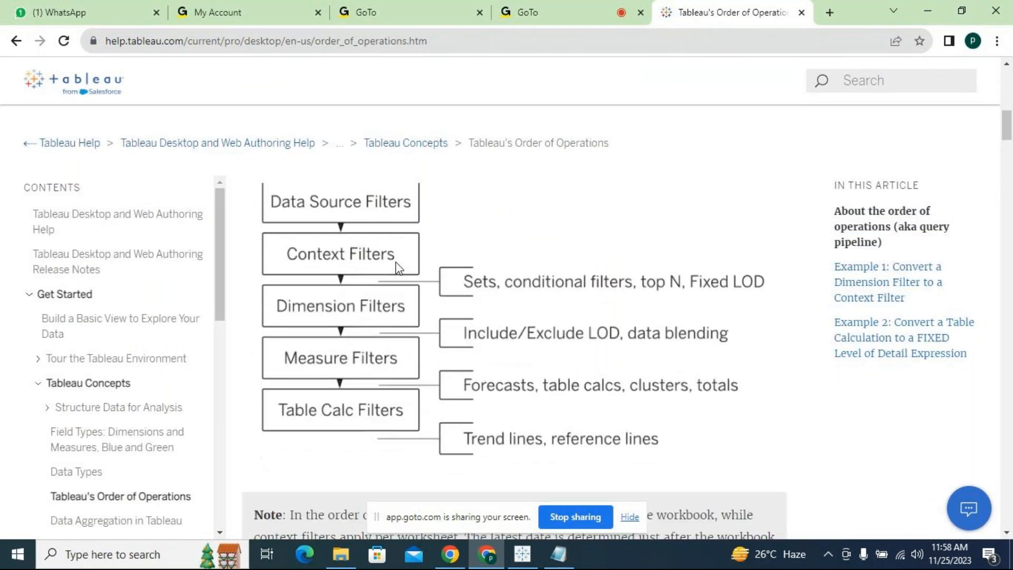
scroll(398, 270, "up", 1)
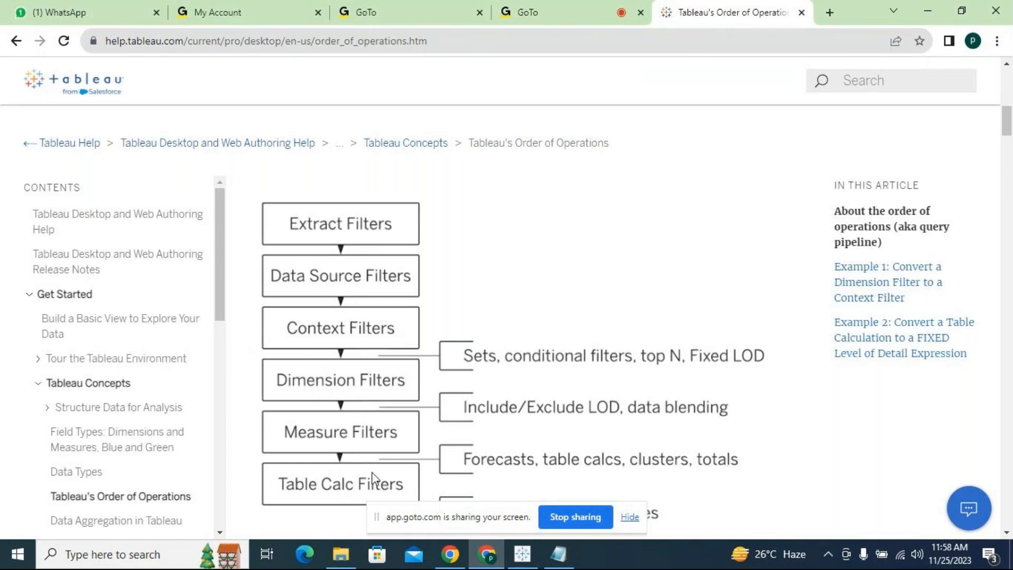
scroll(763, 446, "down", 1)
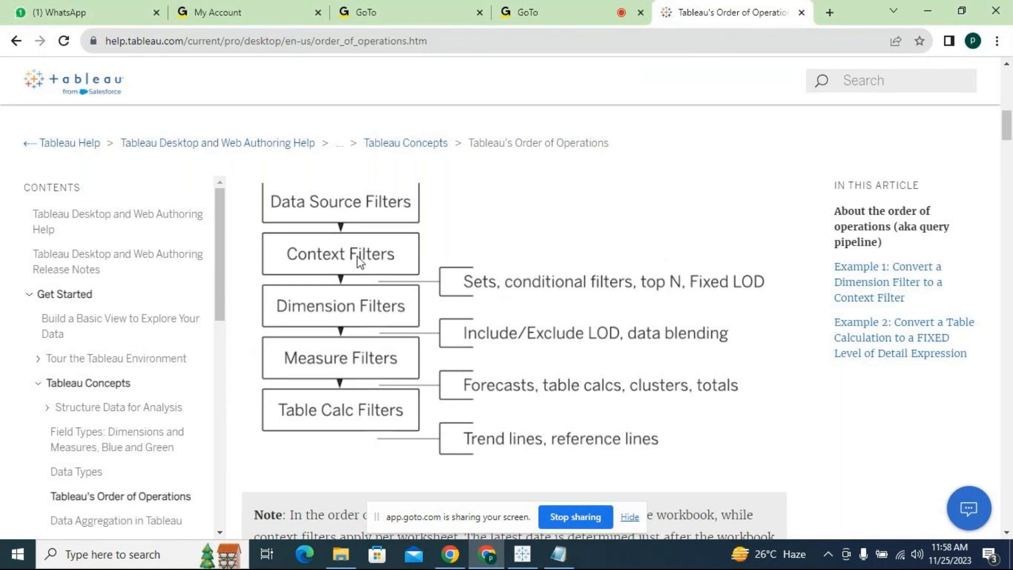
scroll(578, 280, "up", 2)
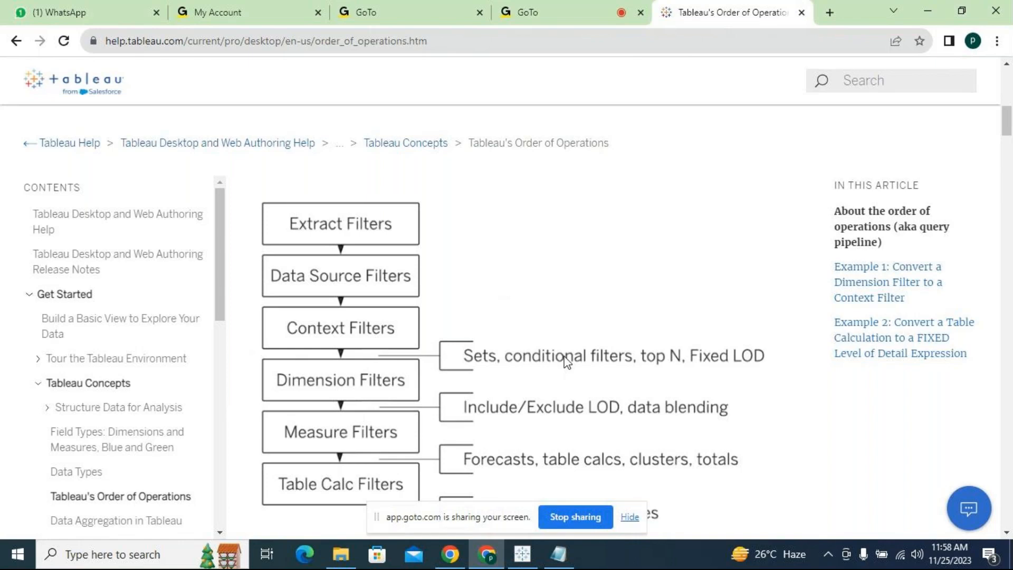
scroll(566, 364, "down", 1)
scroll(567, 363, "down", 1)
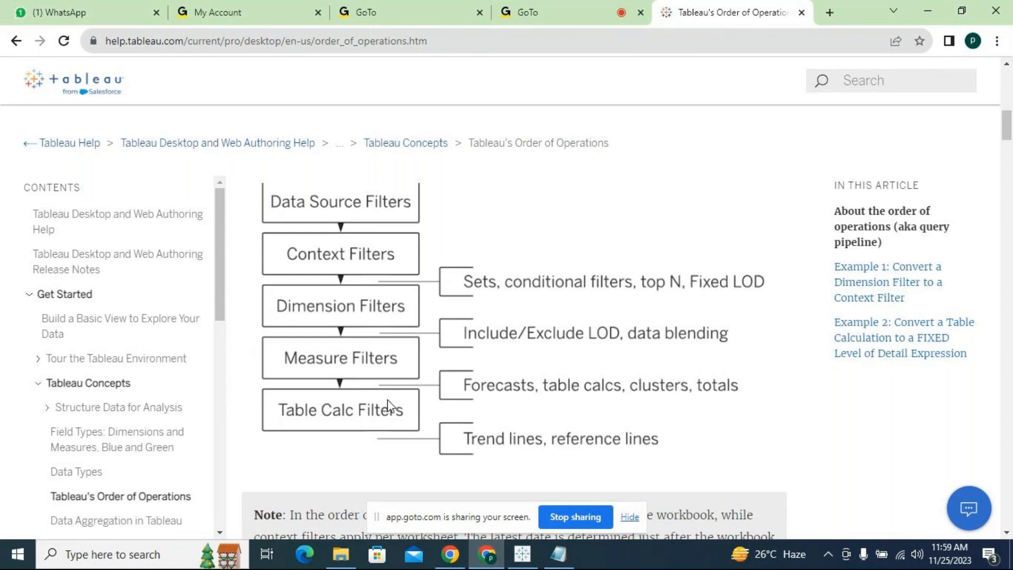
scroll(437, 420, "up", 4)
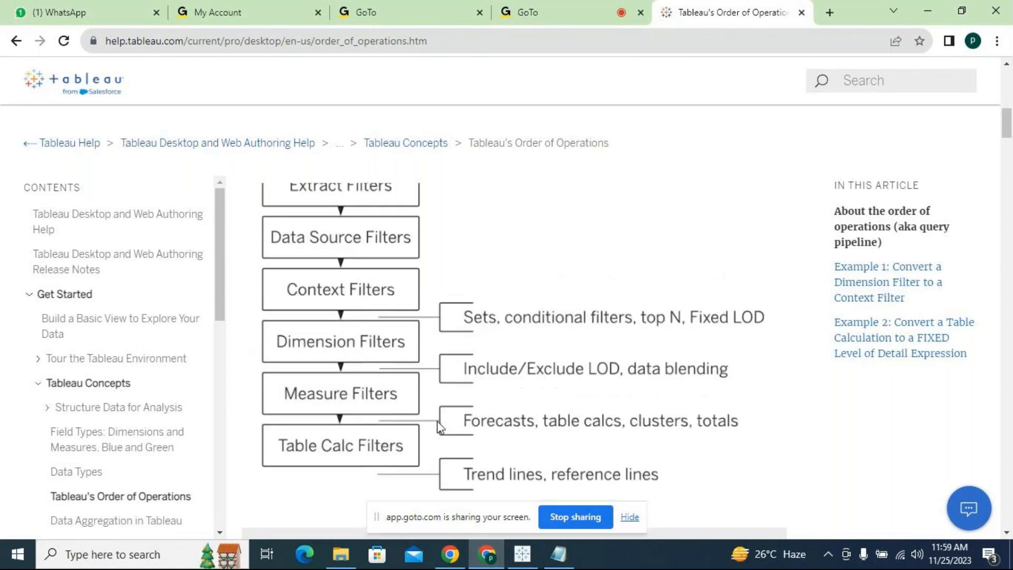
- Return to the LOD workbook in Tableau, add a new worksheet, and place Sales on Rows
left_click(929, 16)
left_click(630, 516)
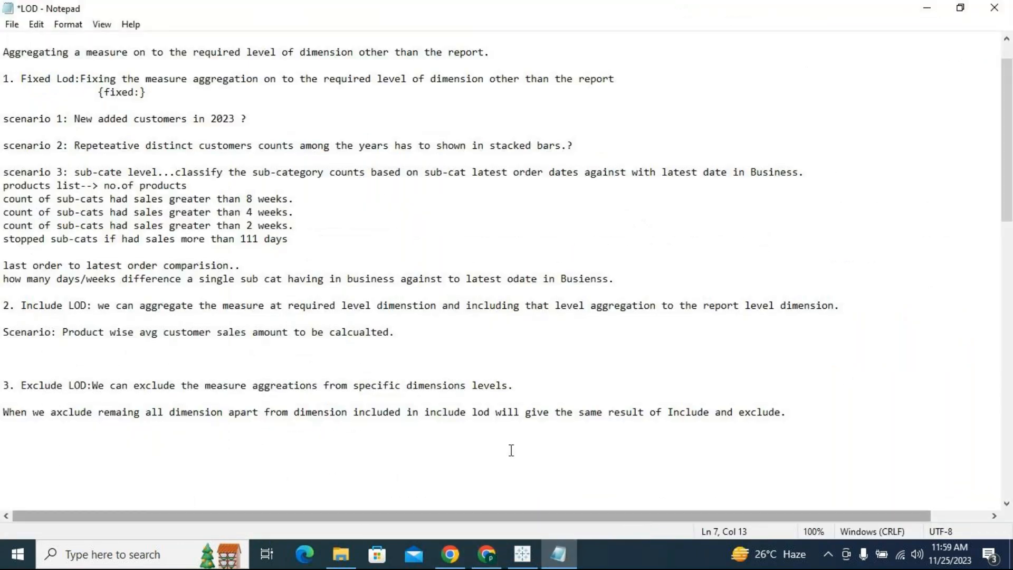
left_click(530, 554)
left_click(915, 513)
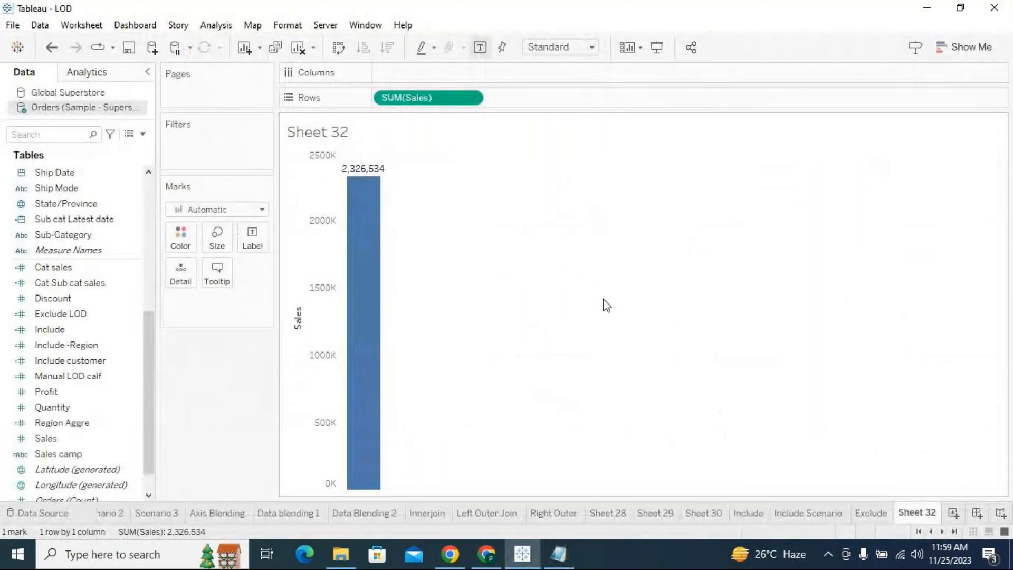
scroll(144, 200, "up", 6)
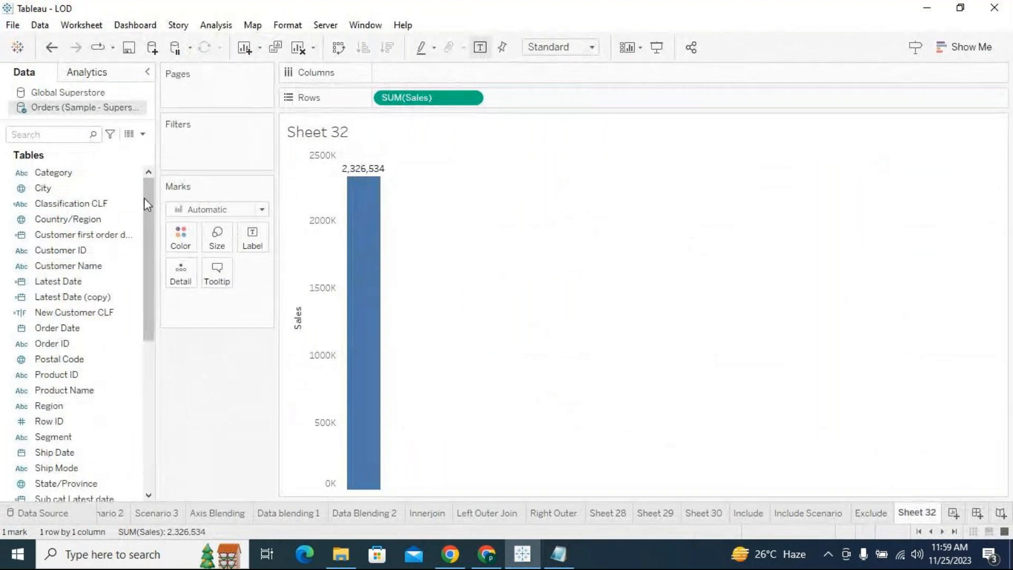
- Break Sales down by Category and Sub-Category on Rows, and move SUM(Sales) to Columns for horizontal bars
left_click_drag(80, 174, 388, 105)
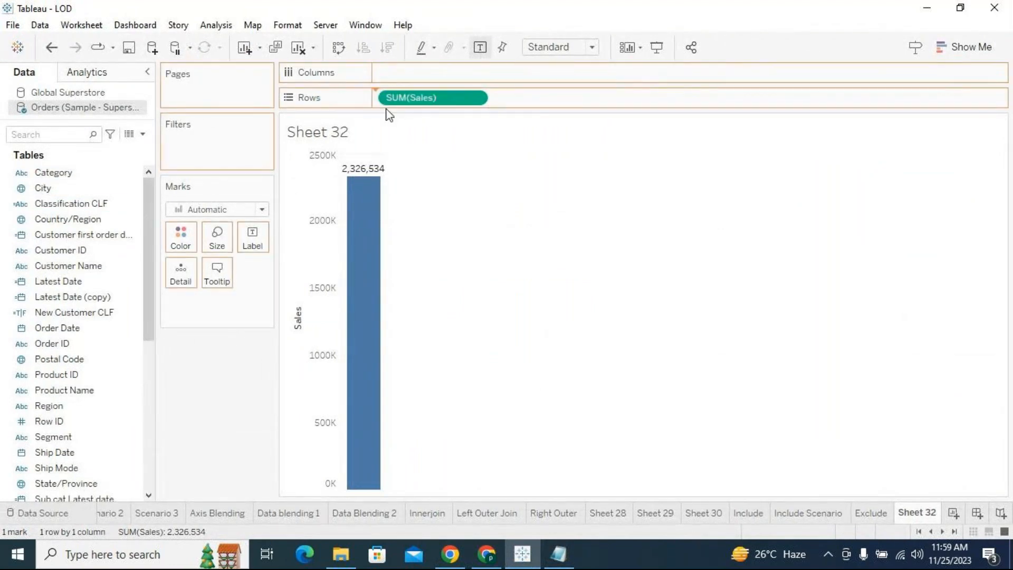
scroll(80, 441, "down", 4)
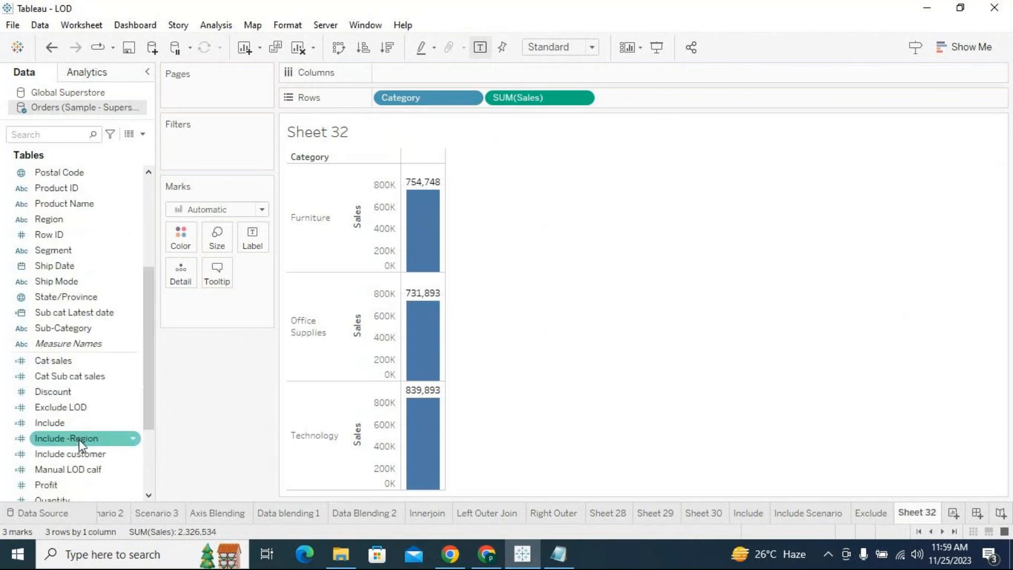
left_click_drag(67, 327, 463, 98)
left_click_drag(654, 100, 668, 77)
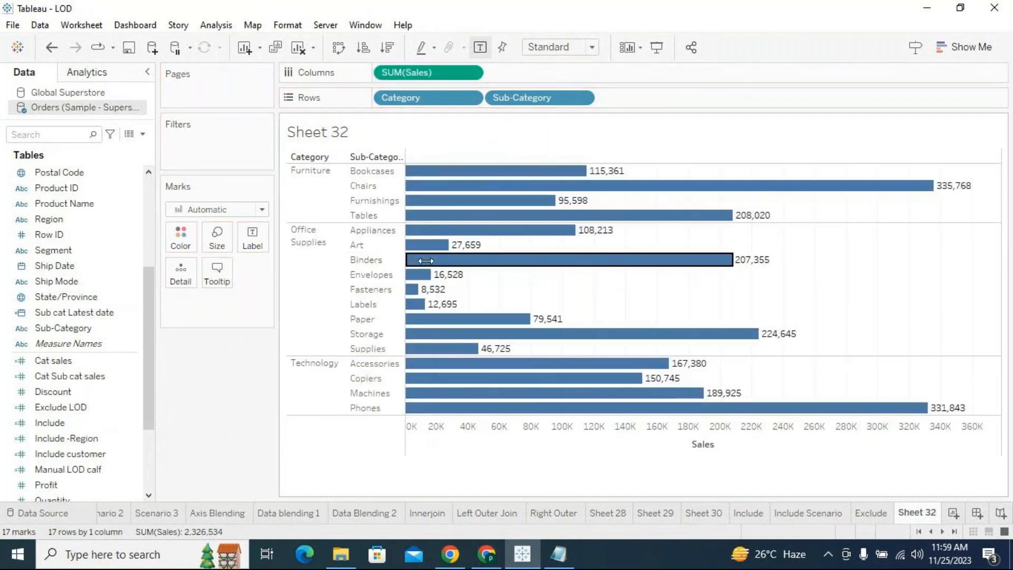
- Adjust the width of the chart's Sub-Category header column so that its full heading fits
left_click_drag(447, 260, 429, 261)
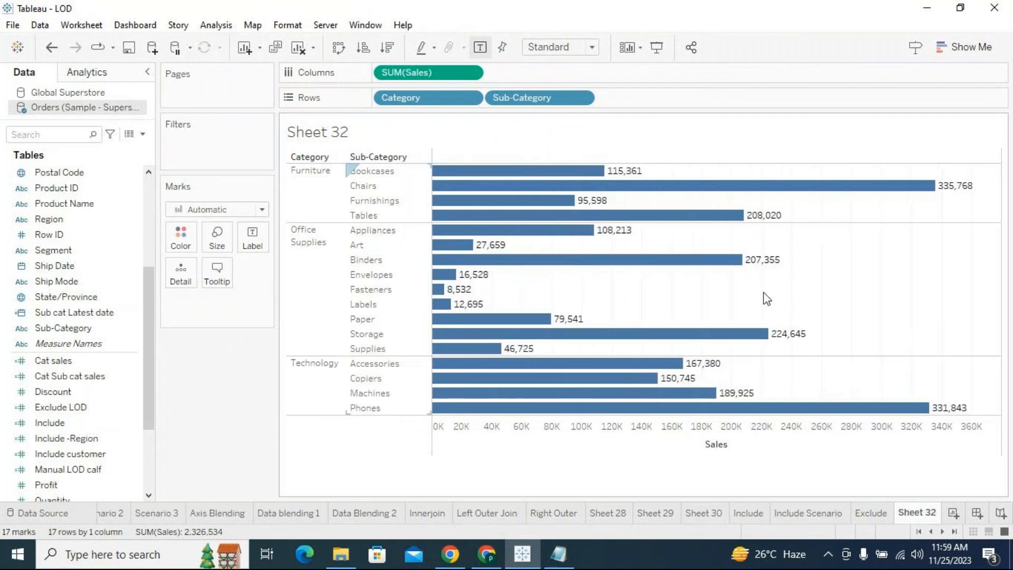
left_click_drag(430, 220, 411, 220)
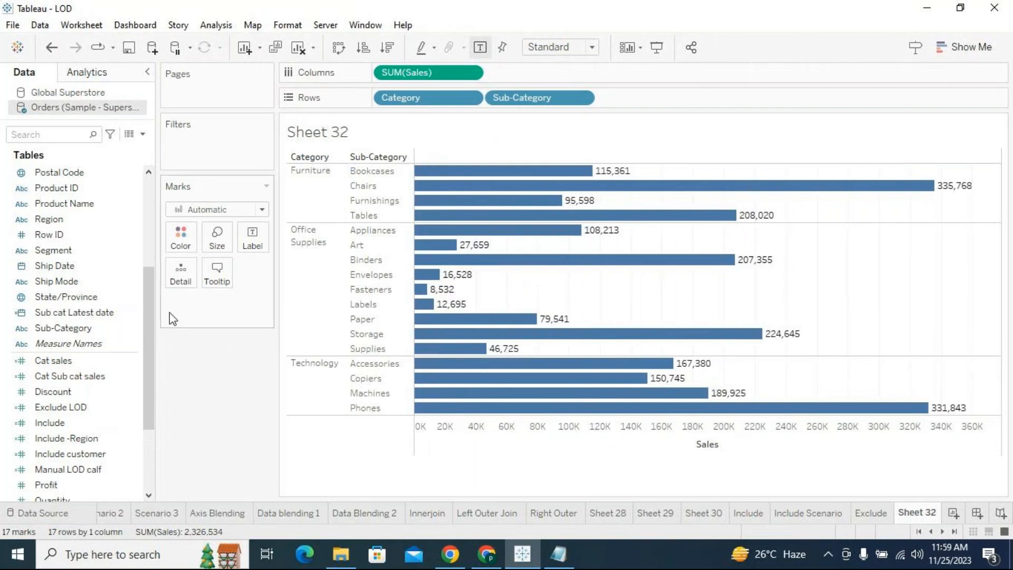
left_click_drag(151, 300, 158, 192)
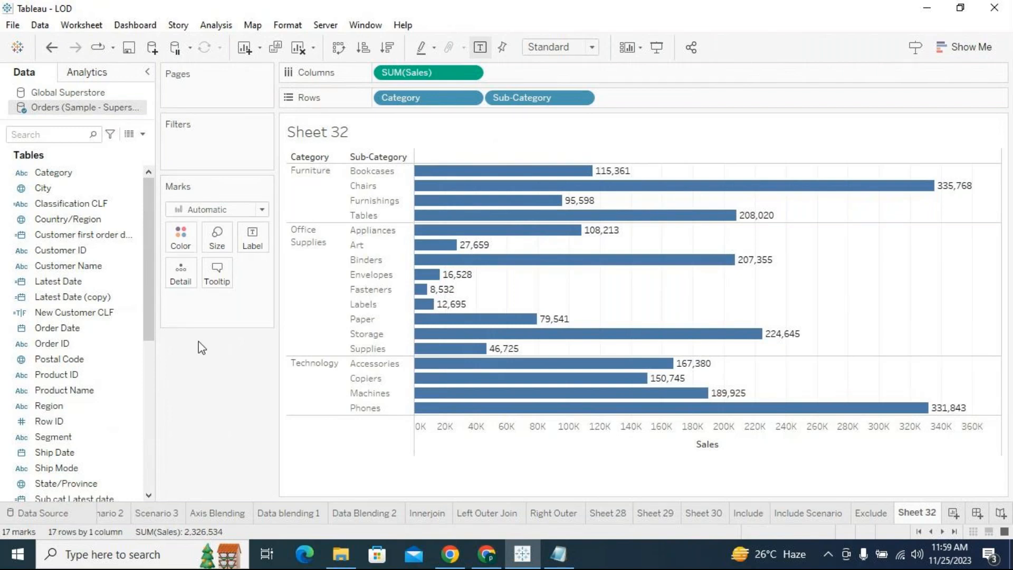
- Switch back to Chrome, hide the screen-sharing notice, and search the web for tableau online signup in a new tab
left_click(450, 554)
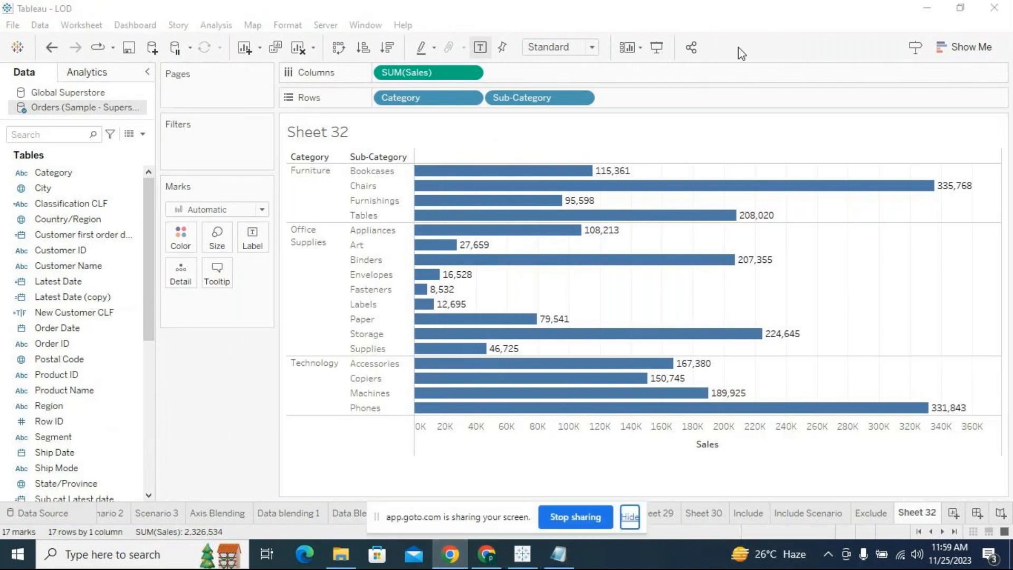
left_click(629, 517)
left_click(454, 557)
left_click(628, 520)
left_click(486, 554)
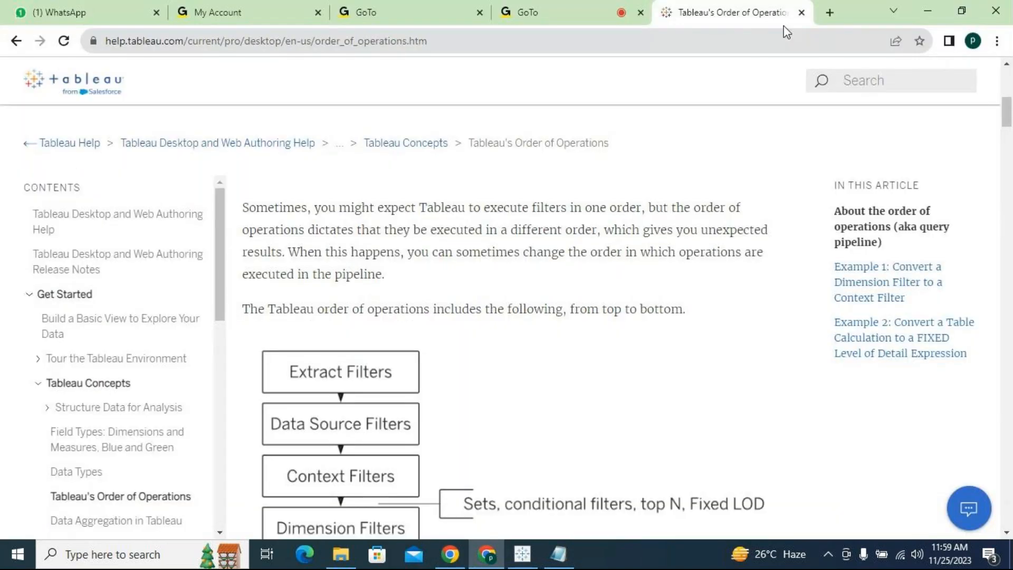
key("ctrl+t")
left_click(714, 38)
type("tablea")
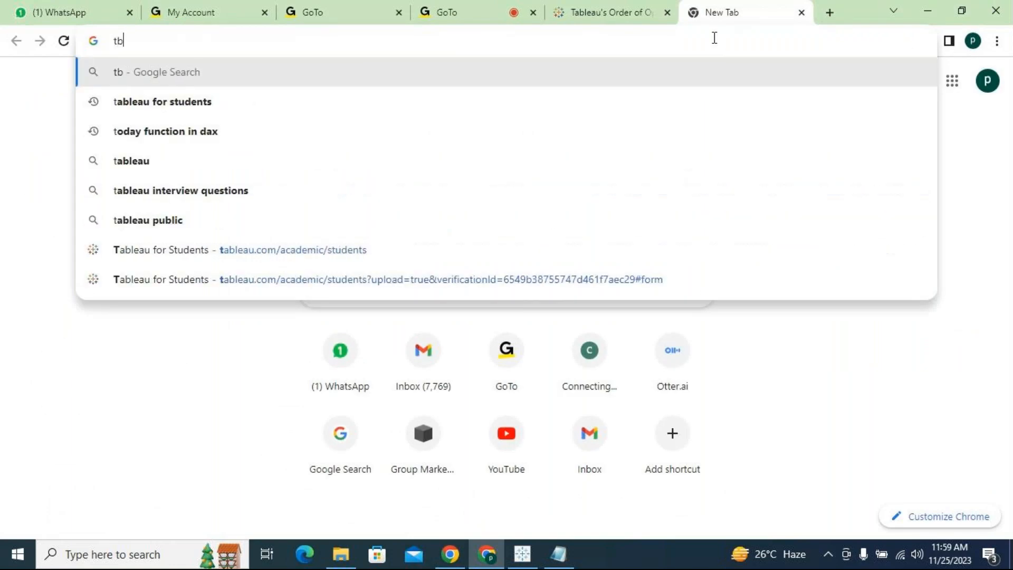
type("u ")
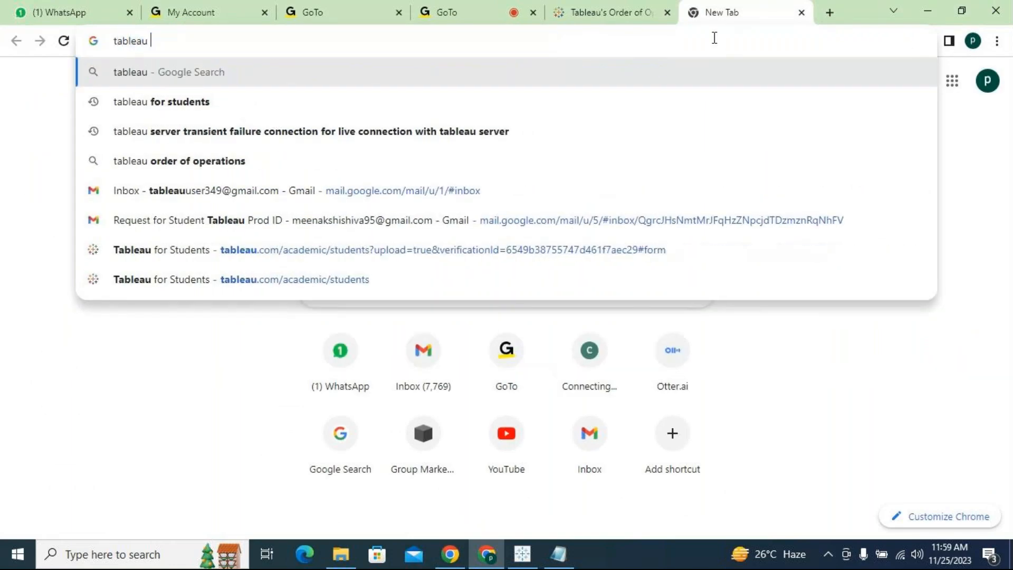
type("online ")
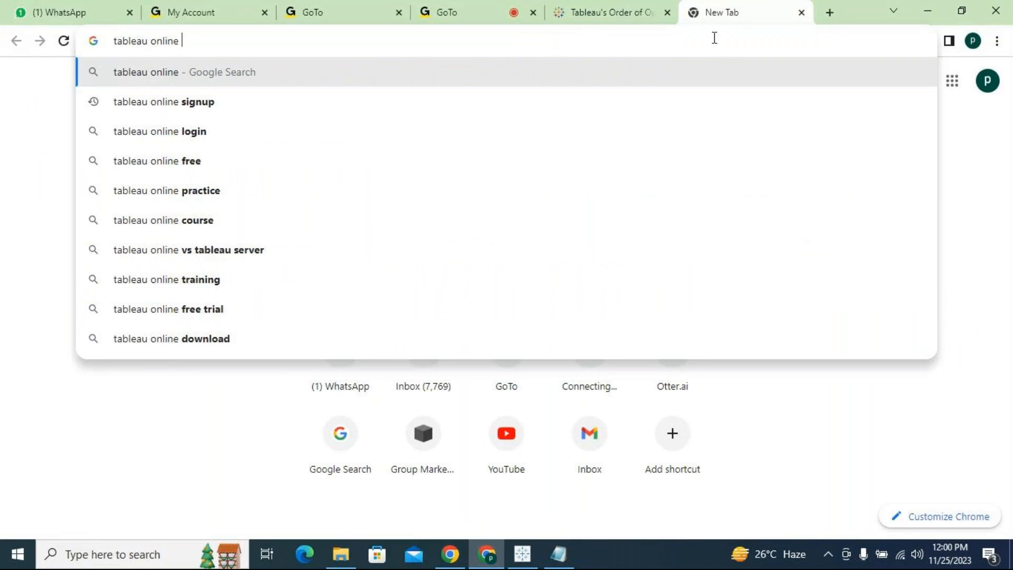
type("signup")
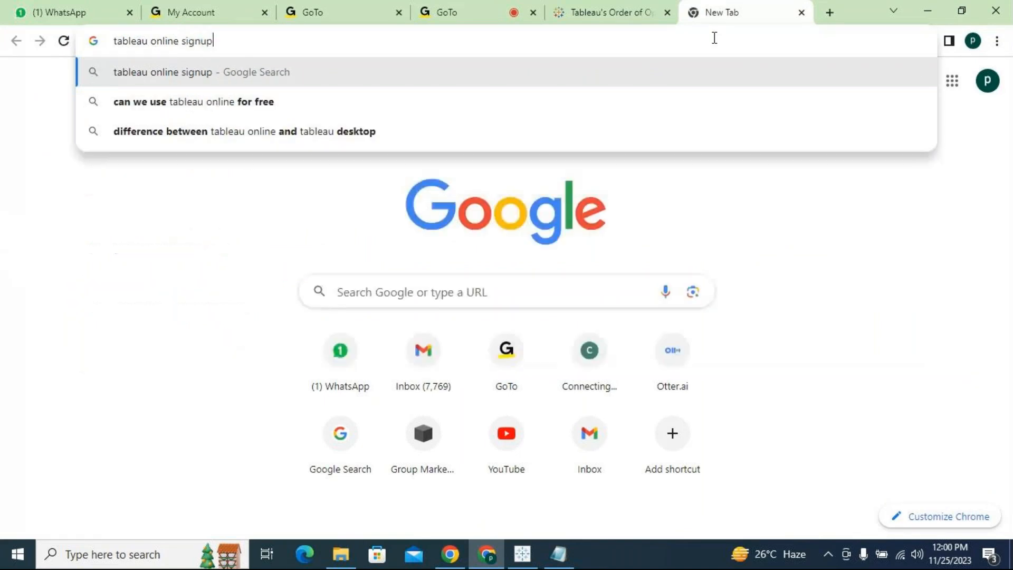
key("Return")
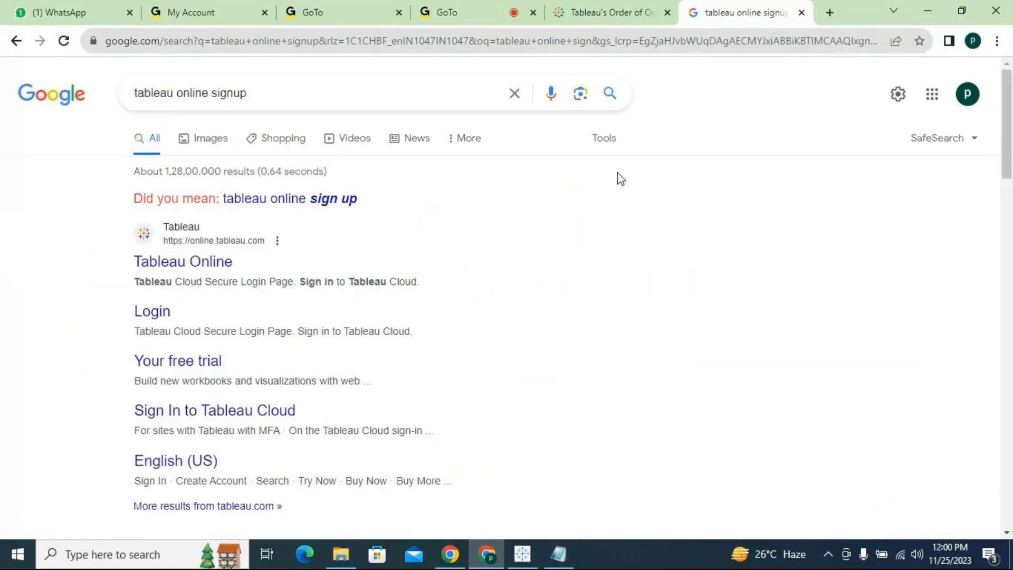
- Open the Tableau Online sign-in page, choose to sign up, and go to the Tableau Cloud free trial form
left_click(205, 273)
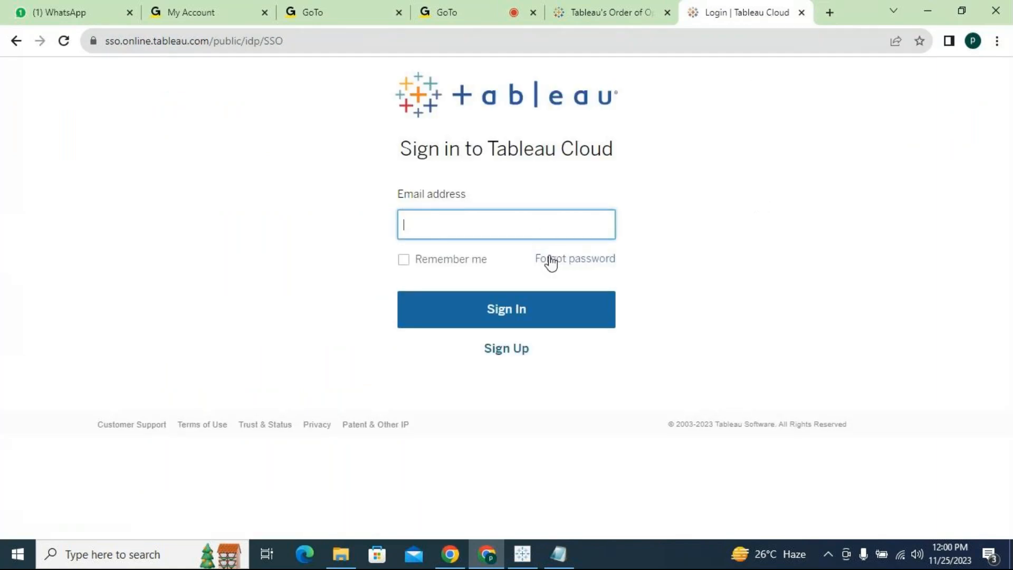
left_click(521, 353)
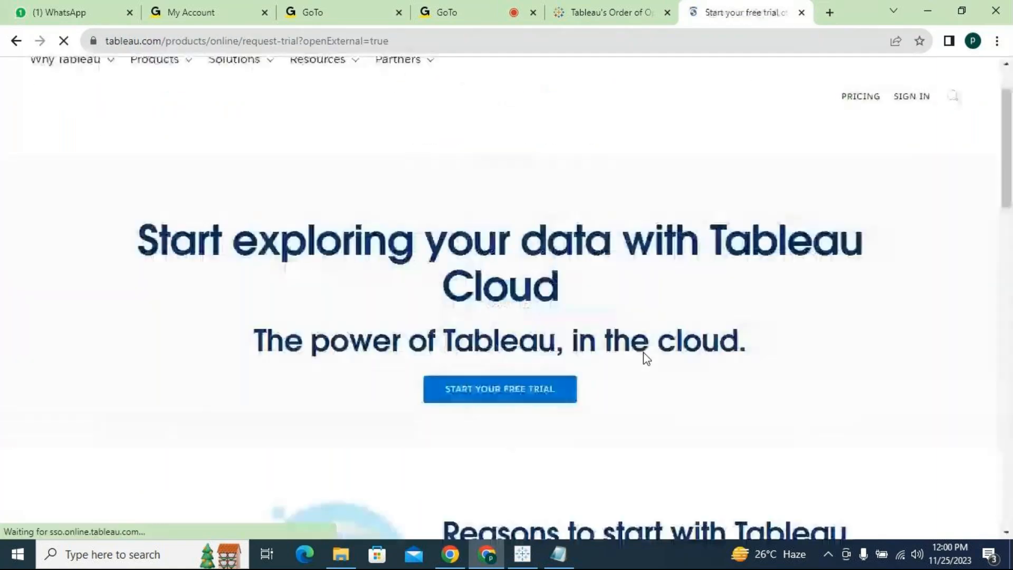
scroll(573, 340, "down", 1)
left_click(656, 332)
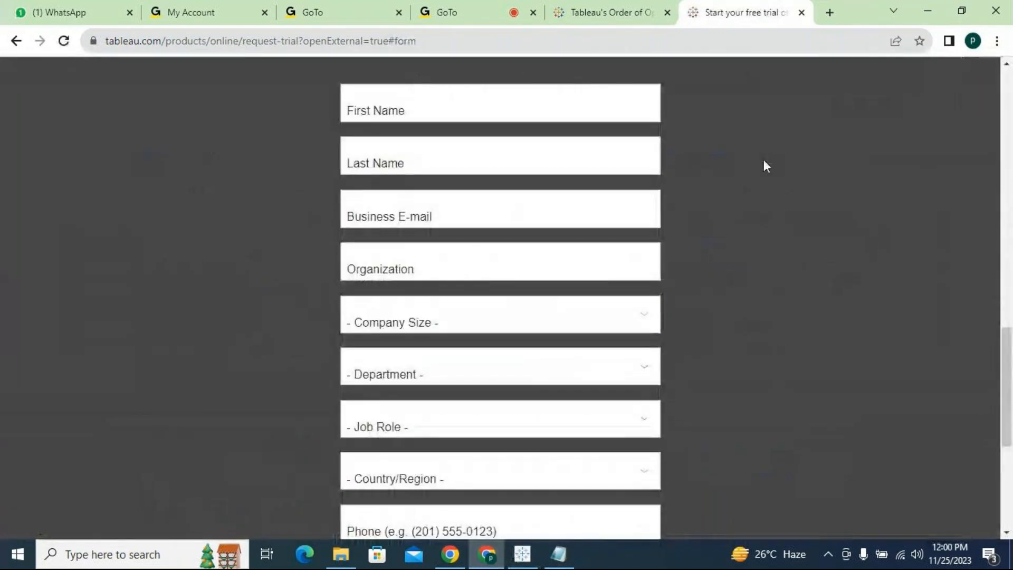
- Fill in the first name and last name on the Tableau Cloud free trial form using the saved entries
left_click(562, 105)
type("prem")
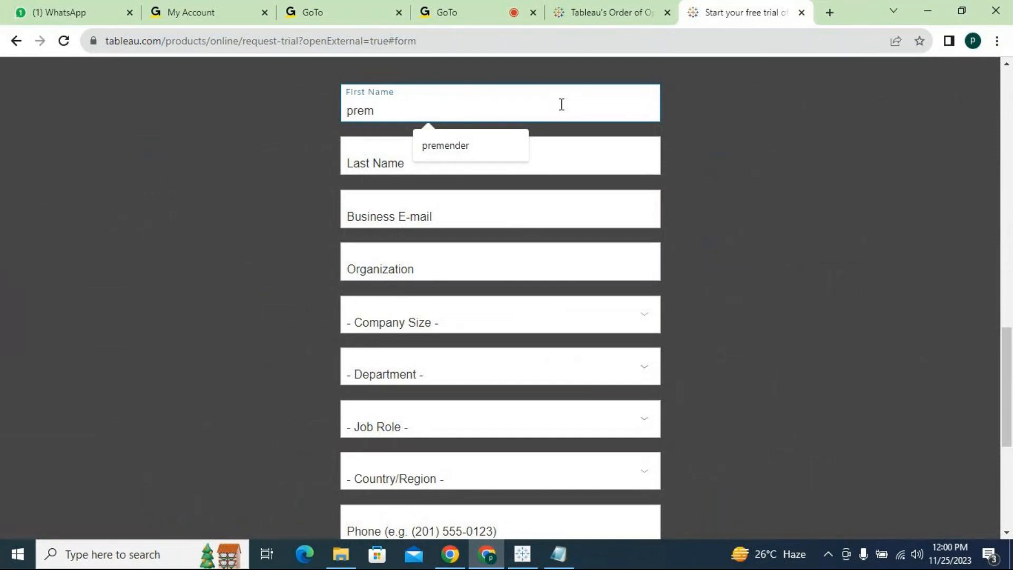
key("Down")
key("Return")
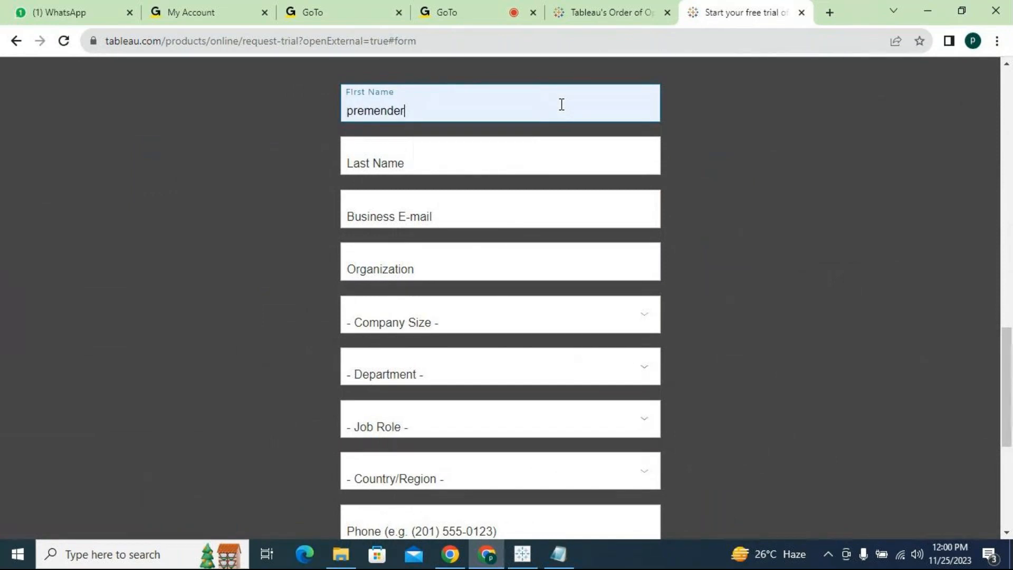
type("raya")
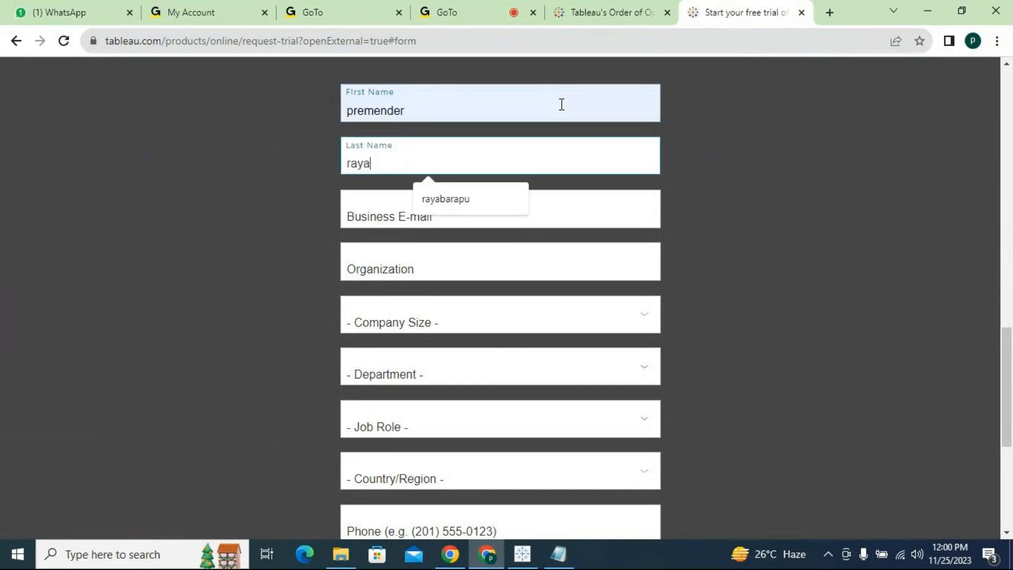
key("Down")
key("Return")
key("Tab")
type("premen")
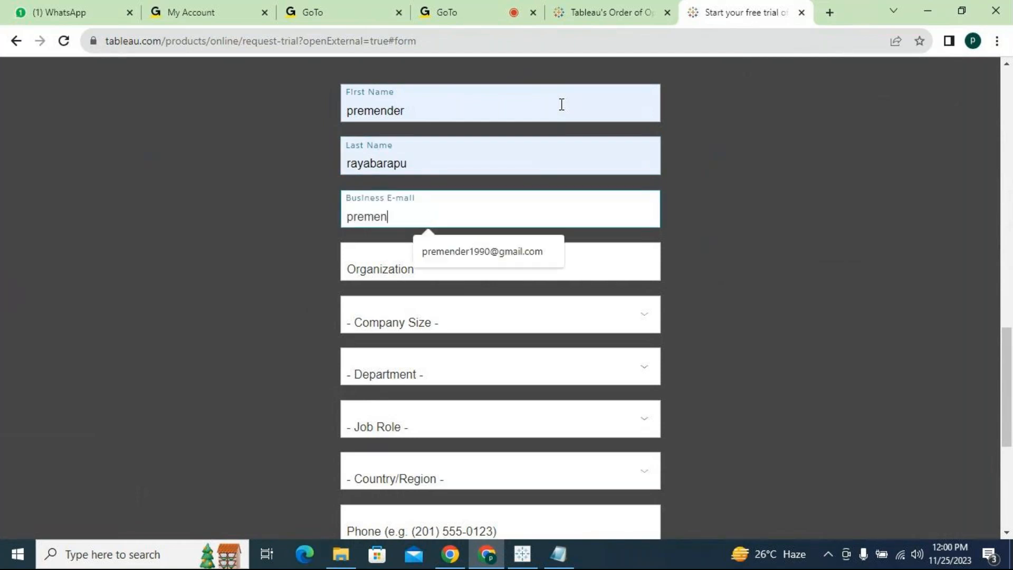
type("dar")
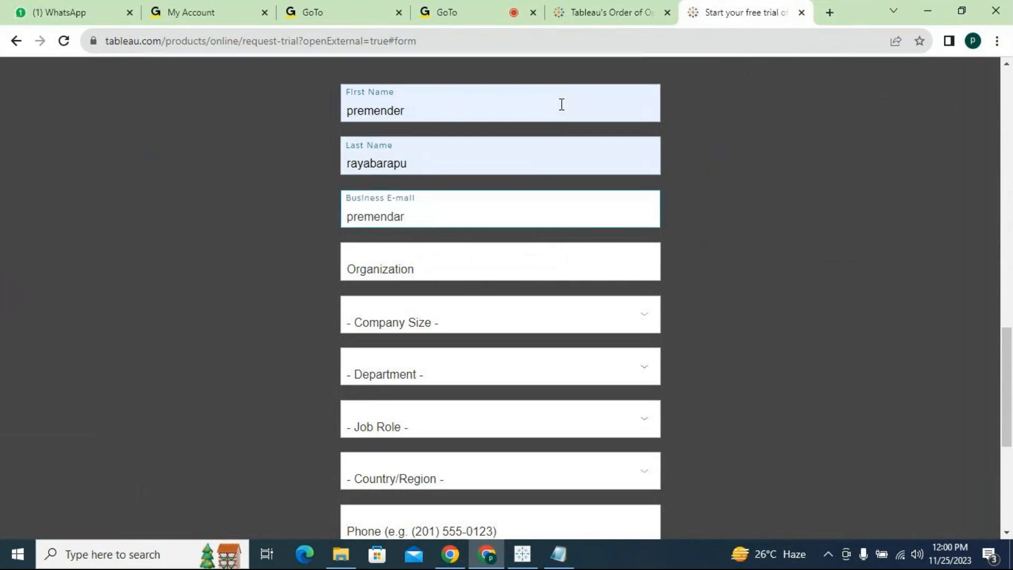
key("BackSpace")
key("BackSpace")
key("BackSpace")
key("BackSpace")
key("BackSpace")
key("BackSpace")
key("BackSpace")
key("BackSpace")
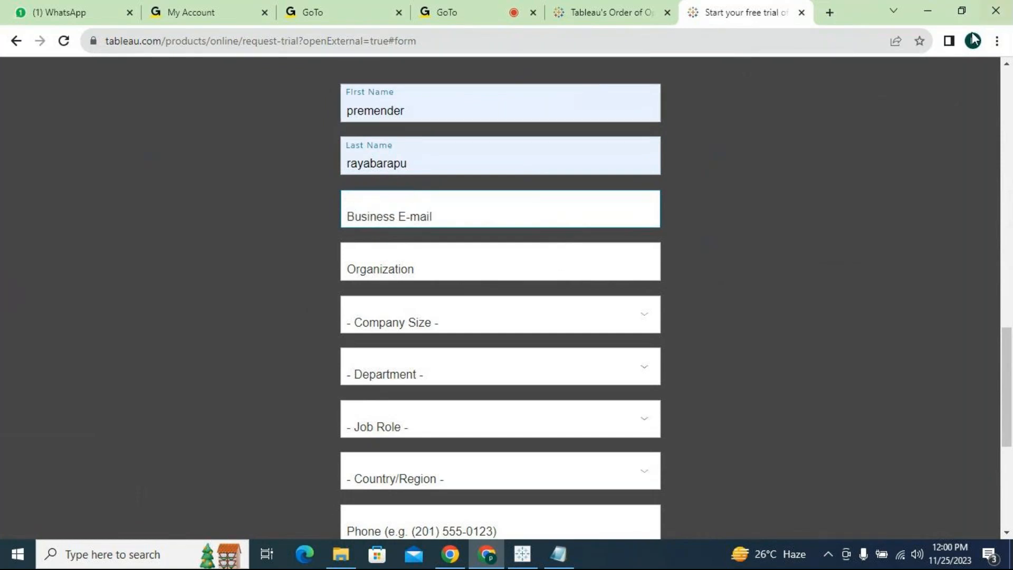
- Open a new browser tab and look through the list of available Google accounts for a sign-up e-mail
left_click(829, 13)
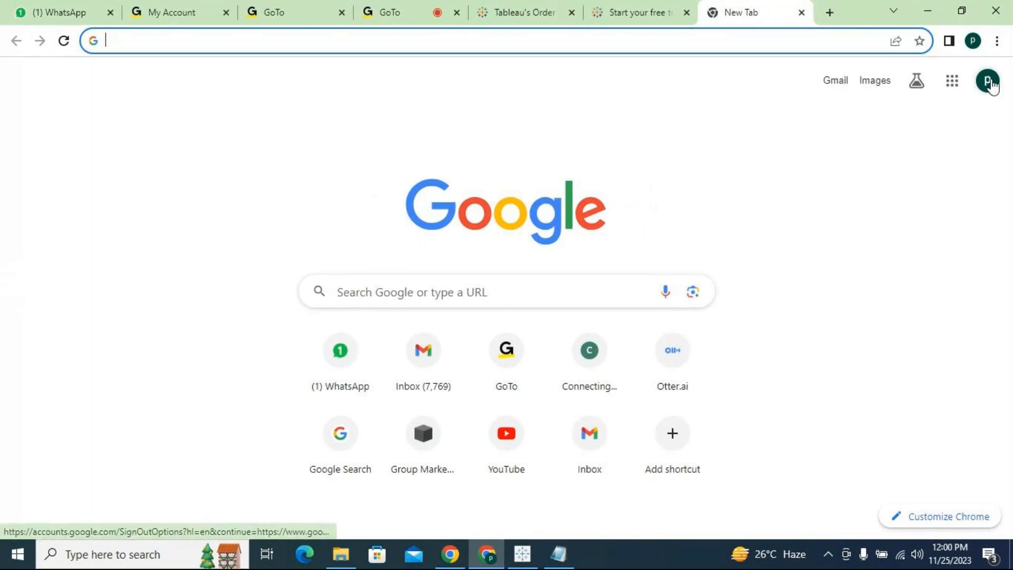
left_click(991, 83)
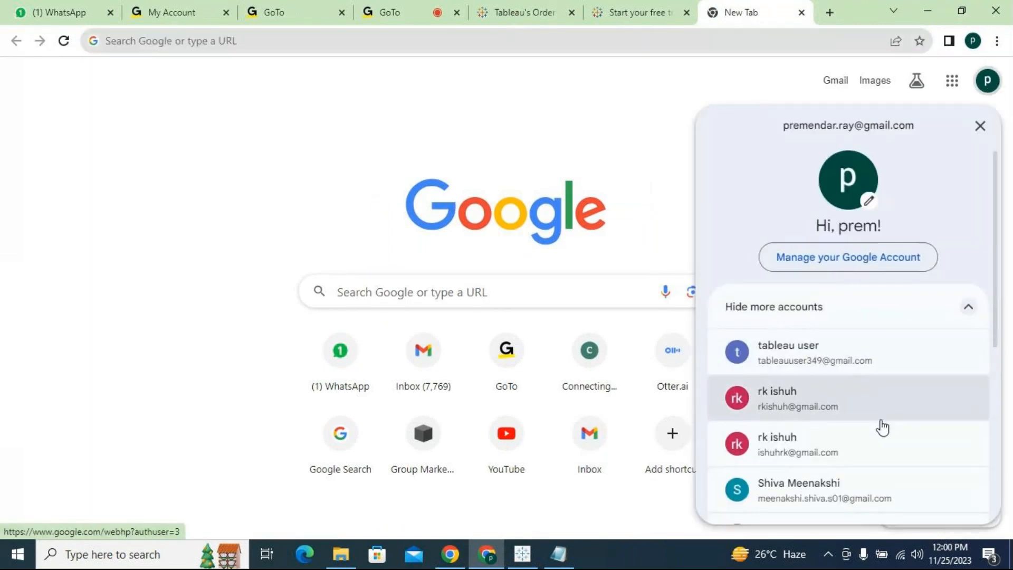
scroll(880, 424, "down", 1)
scroll(882, 432, "down", 1)
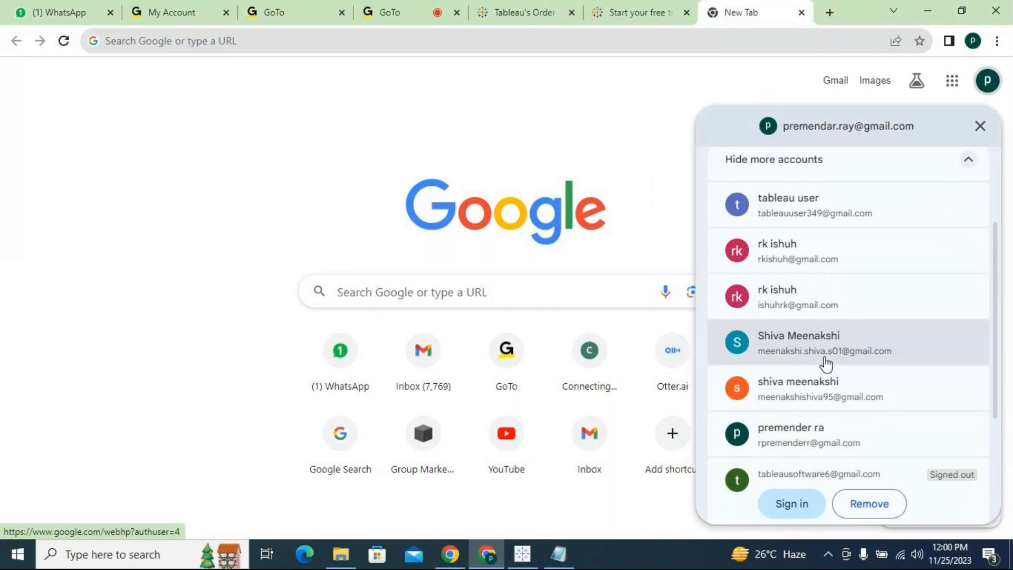
- Return to the Tableau Cloud trial page, view it from the form up to its header, and switch to the GoTo meeting
left_click(639, 12)
scroll(787, 315, "up", 9)
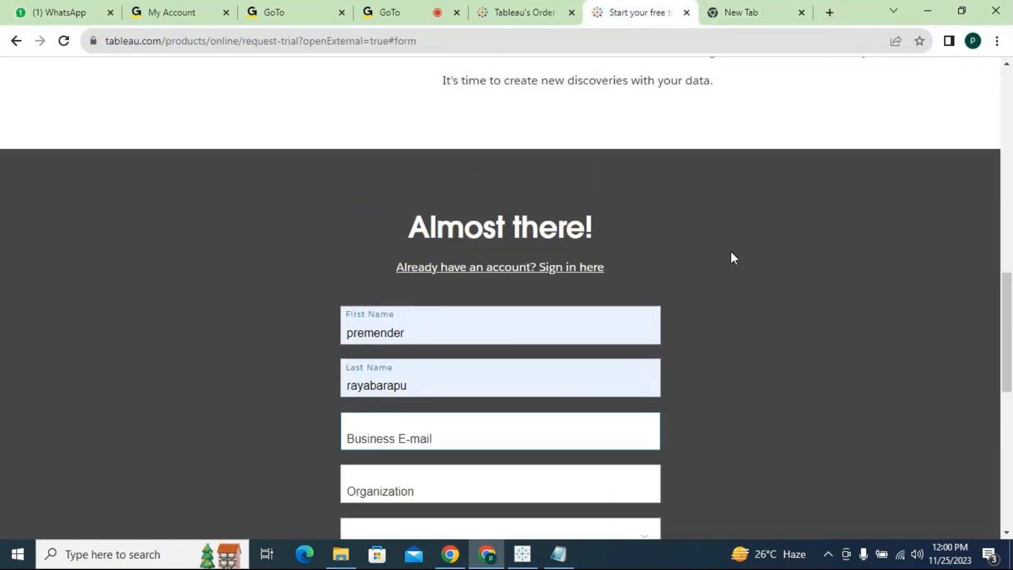
scroll(609, 253, "up", 5)
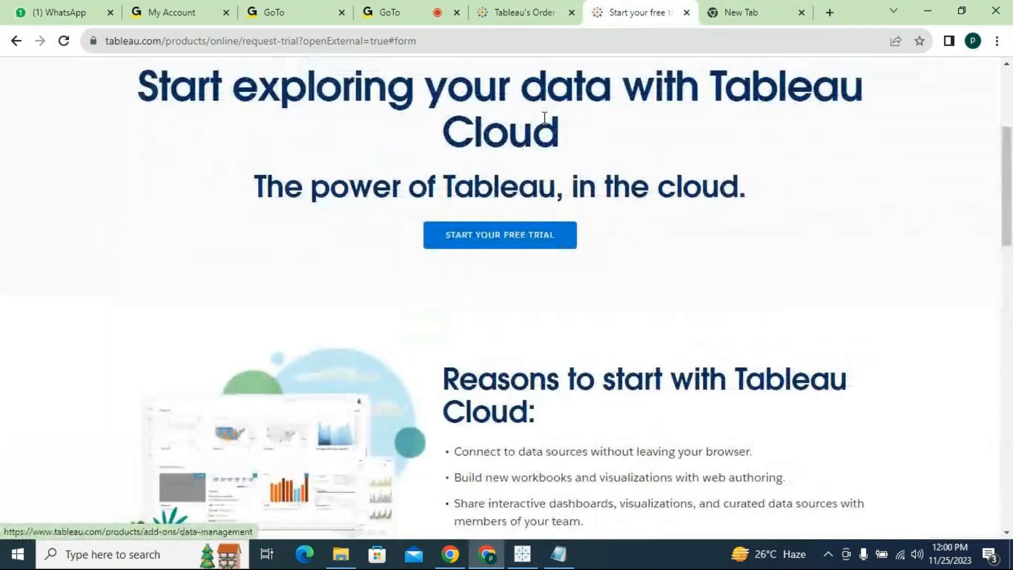
scroll(406, 196, "up", 4)
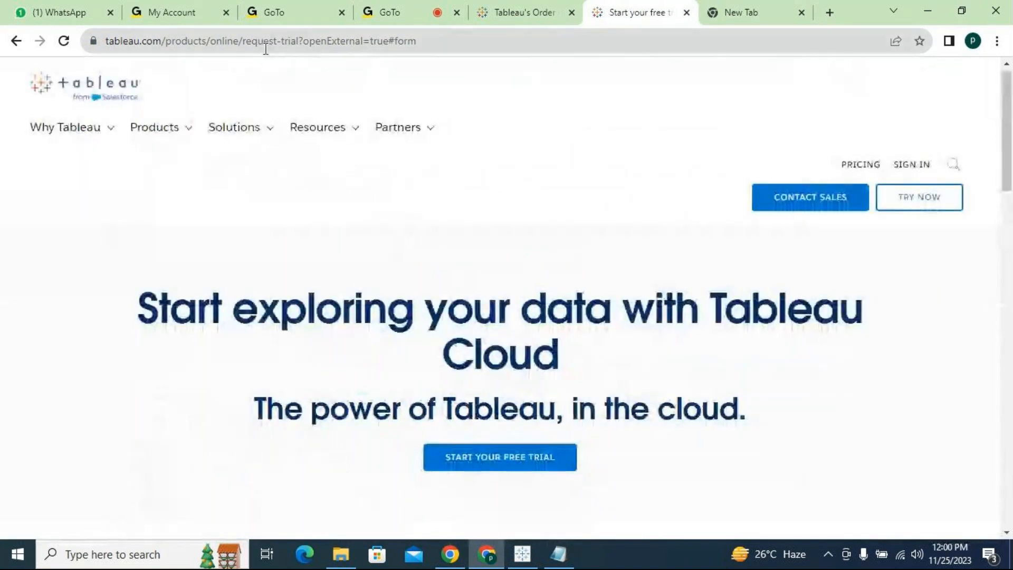
left_click(387, 9)
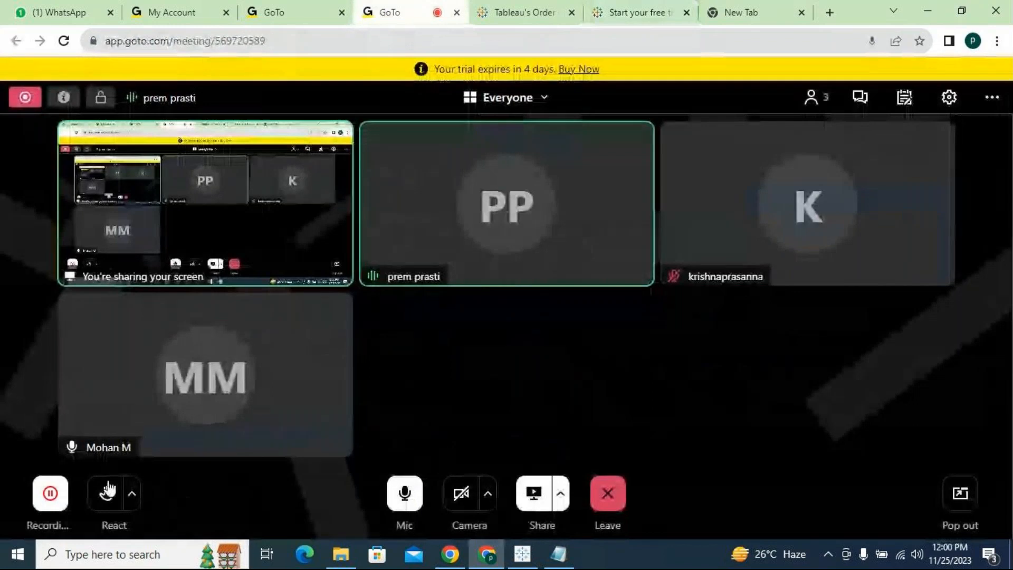